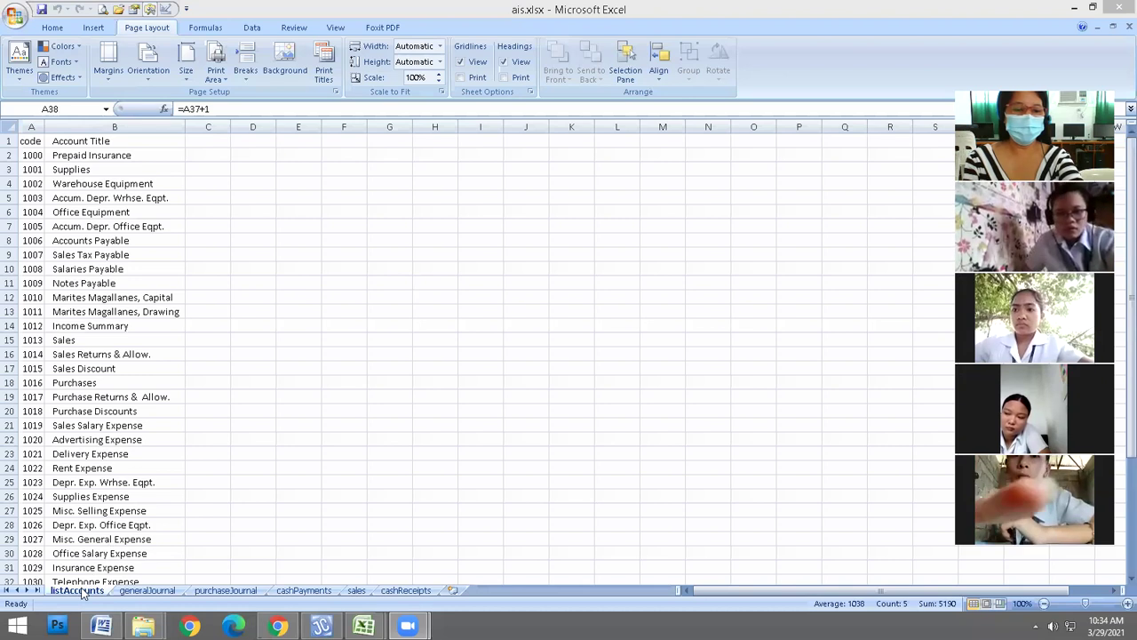
- Look through the generalJournal, purchaseJournal, cashPayments and cashReceipts sheets of the workbook
left_click(140, 593)
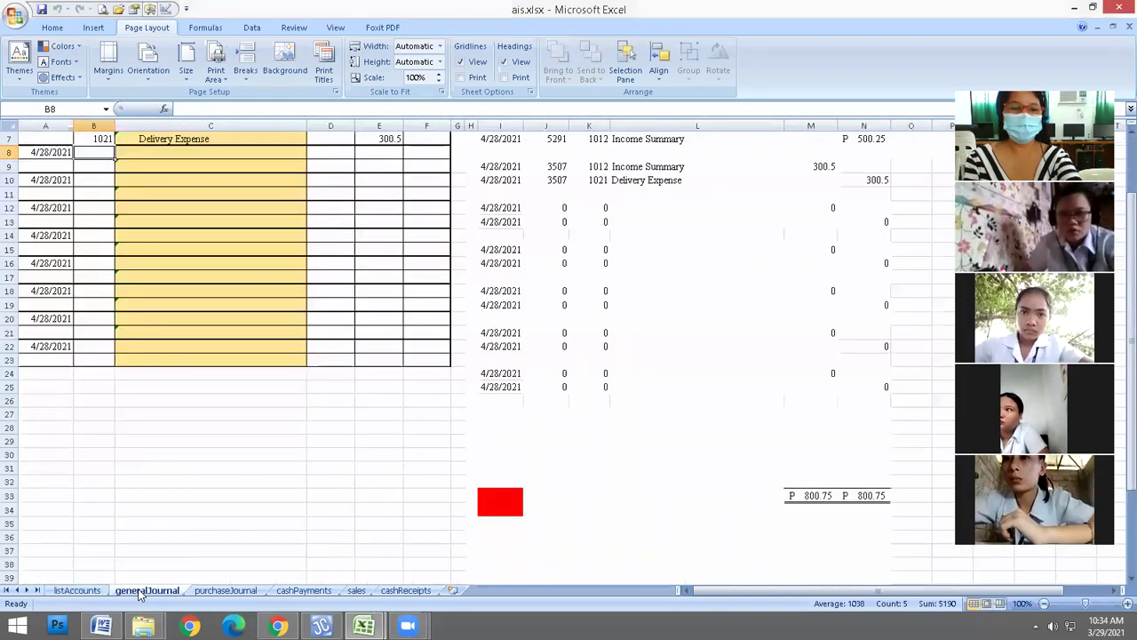
scroll(373, 442, "up", 2)
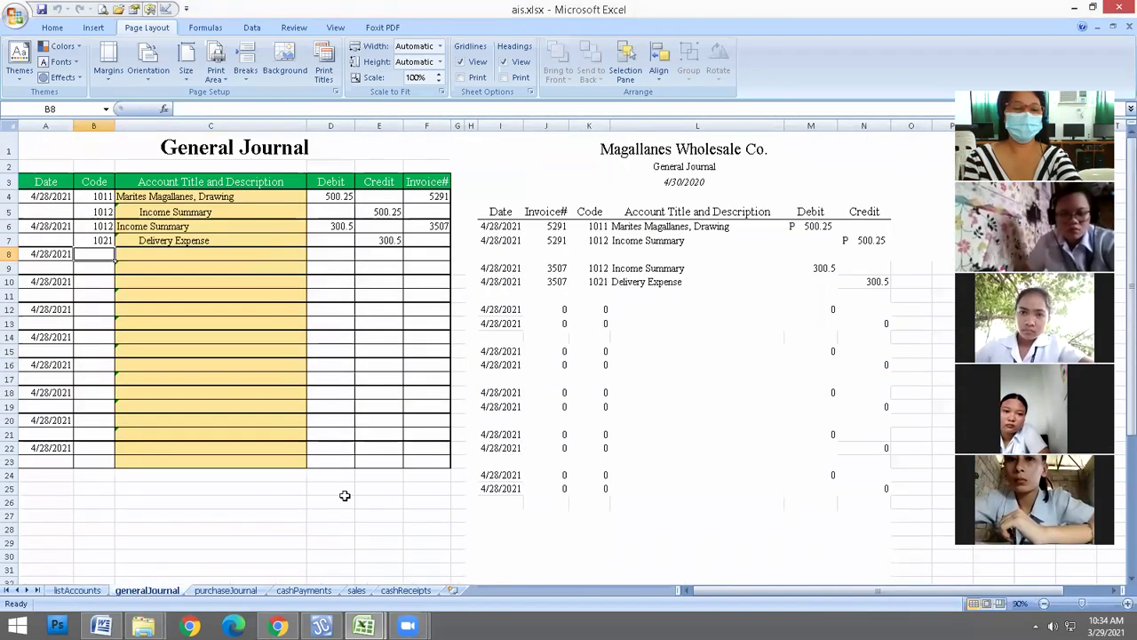
left_click(229, 591)
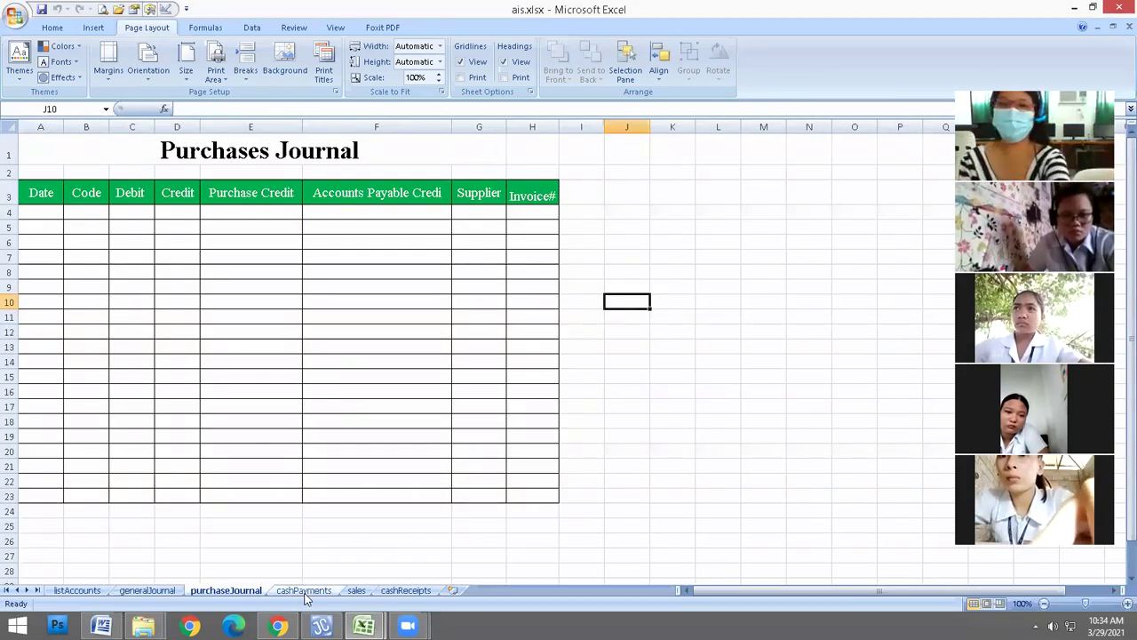
left_click(303, 590)
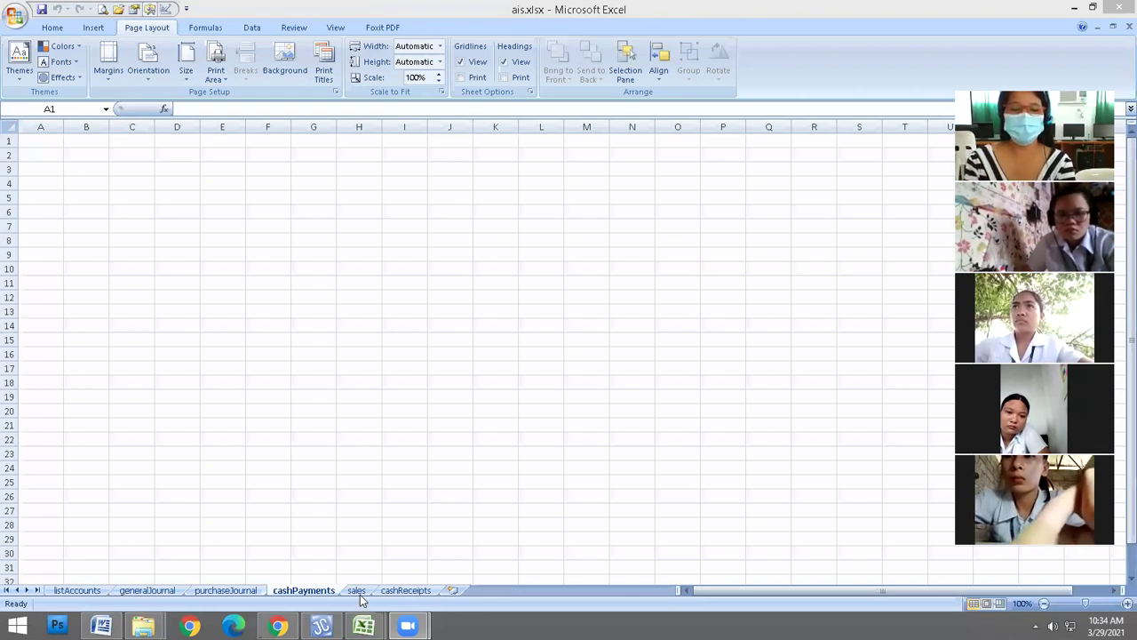
left_click(408, 591)
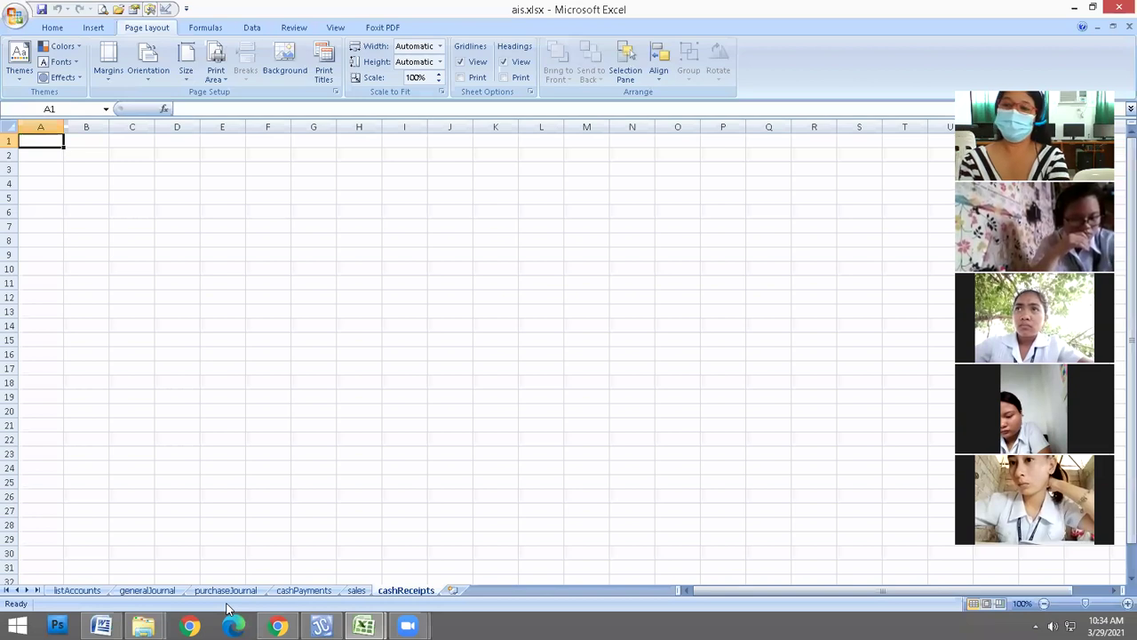
- Add a new worksheet after cashReceipts and name it menu
left_click(430, 594)
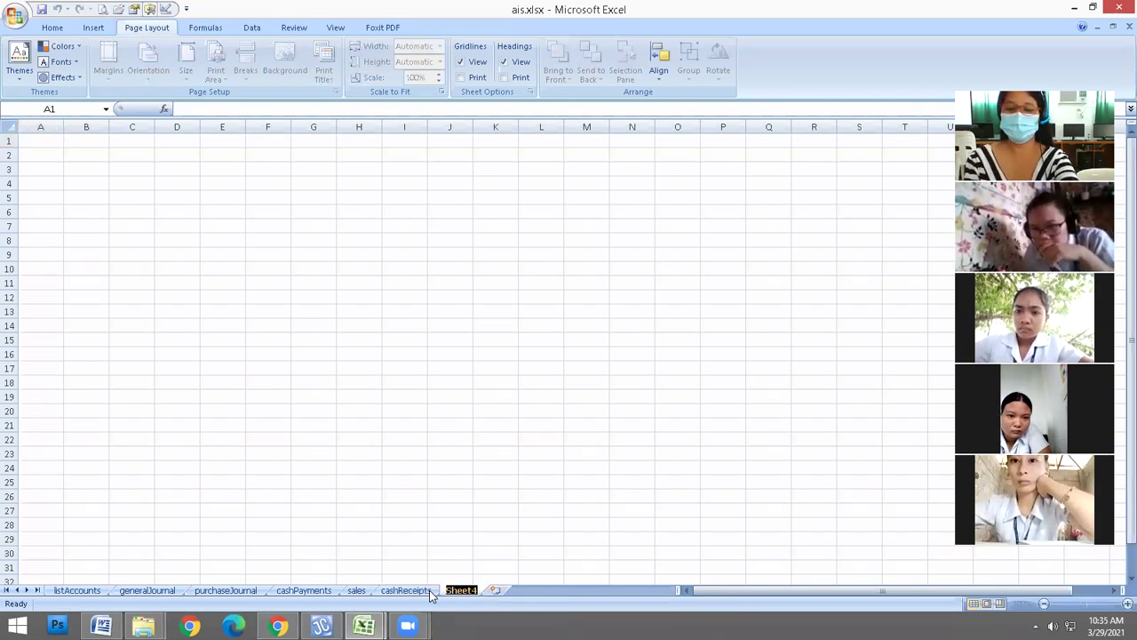
type("menu")
key("Return")
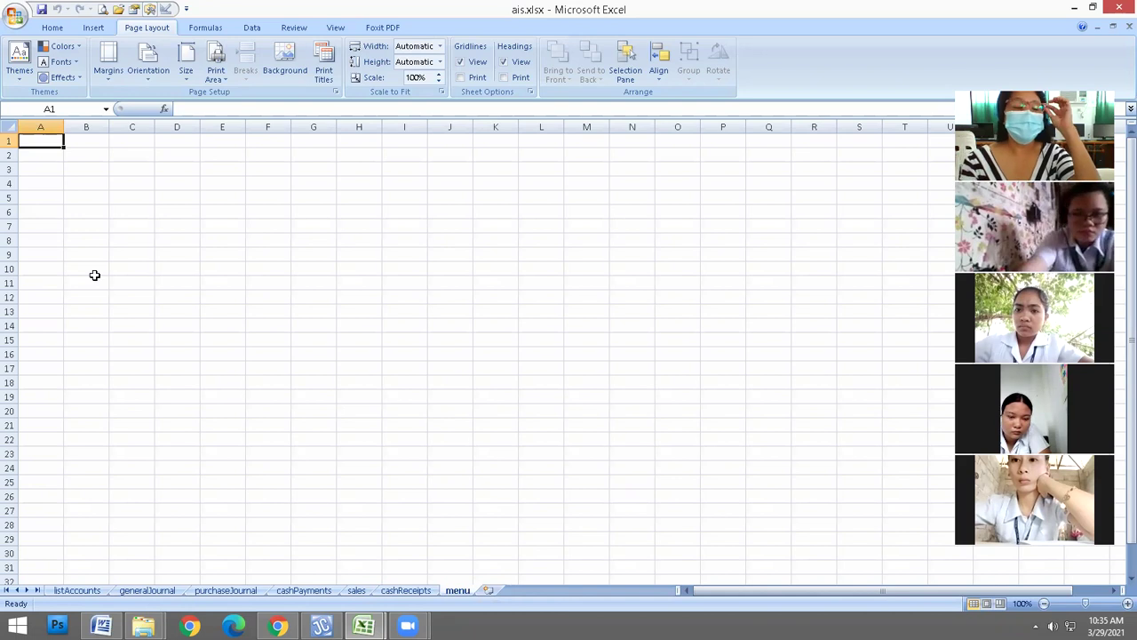
- Fill all cells of the menu sheet with white so the gridlines are hidden
left_click(7, 127)
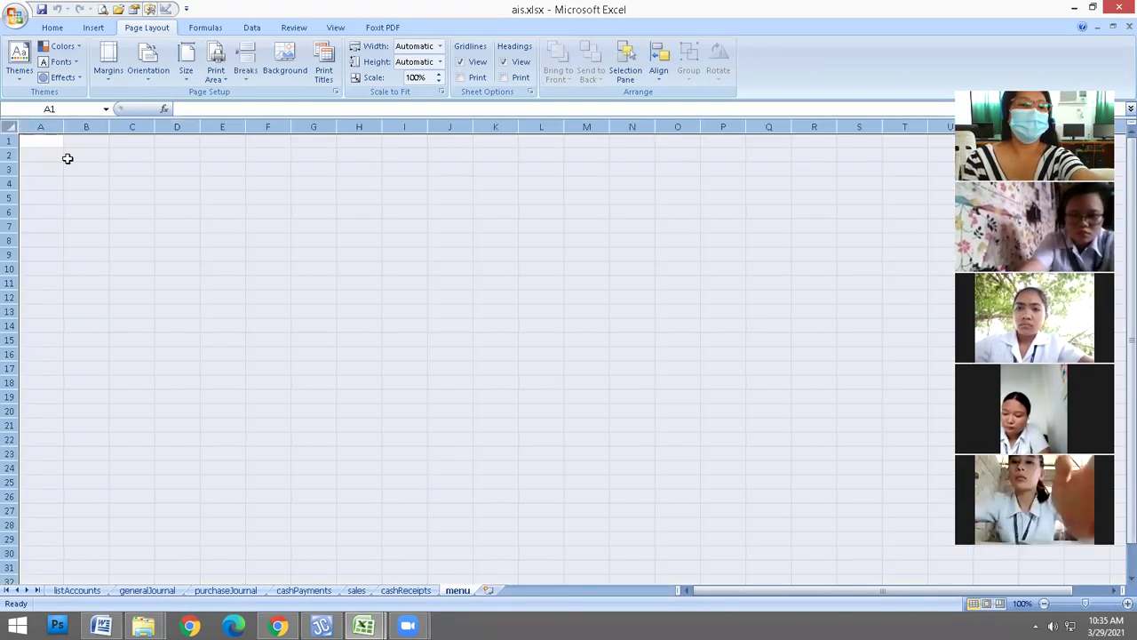
left_click(53, 27)
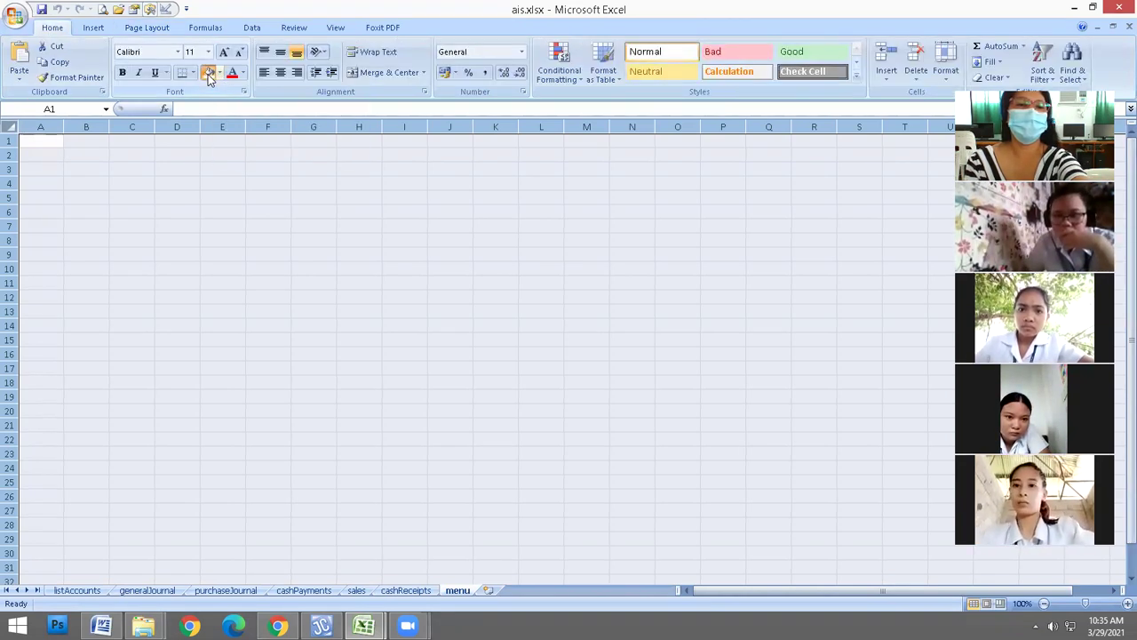
left_click(210, 76)
left_click(312, 269)
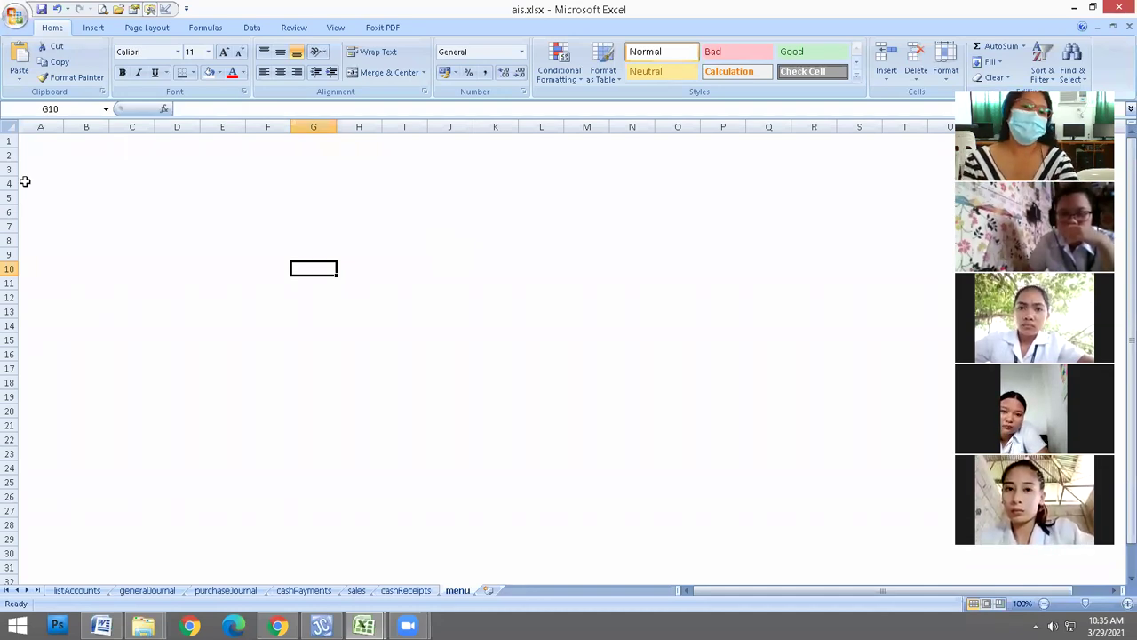
- Remove the Design Mode, Controls and Control Properties commands from the Quick Access Toolbar
right_click(171, 12)
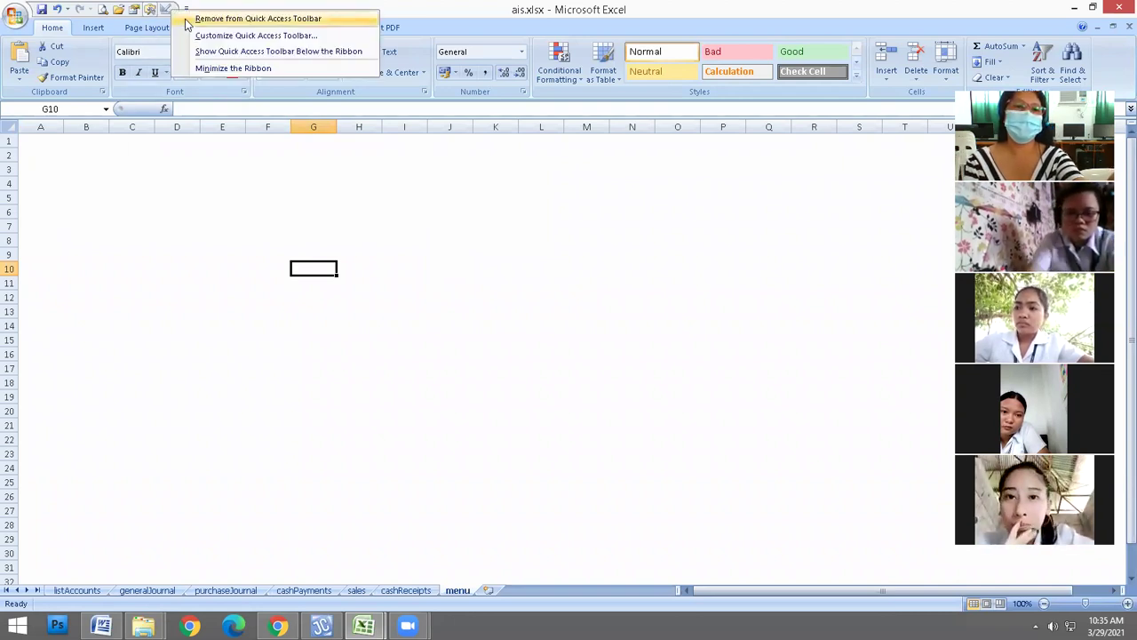
left_click(192, 19)
right_click(151, 10)
left_click(178, 20)
right_click(135, 11)
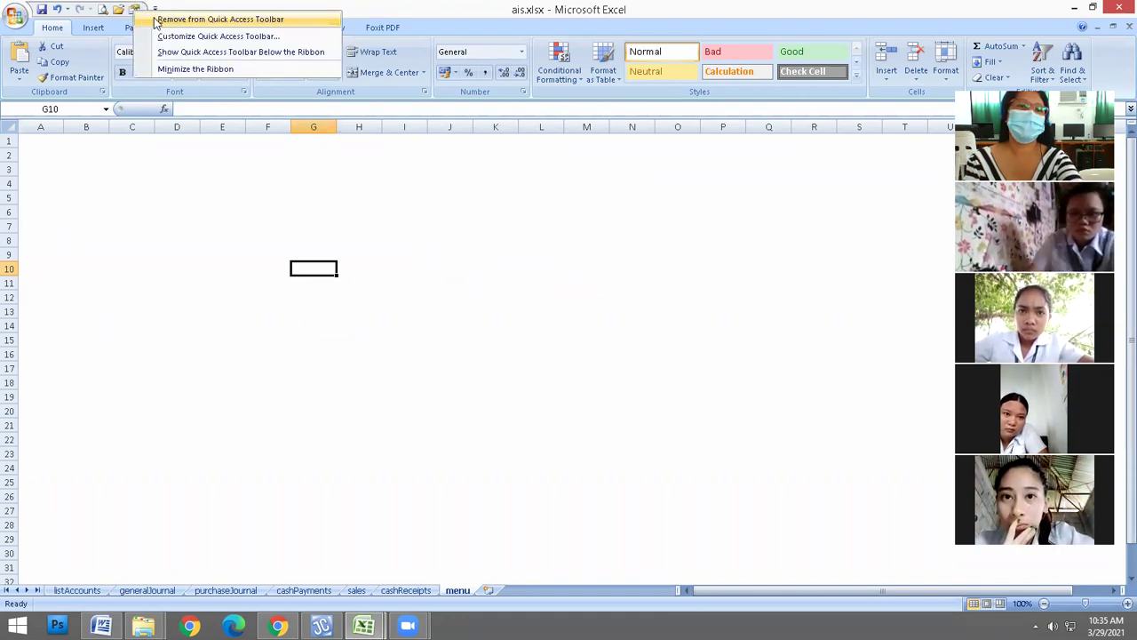
key("Return")
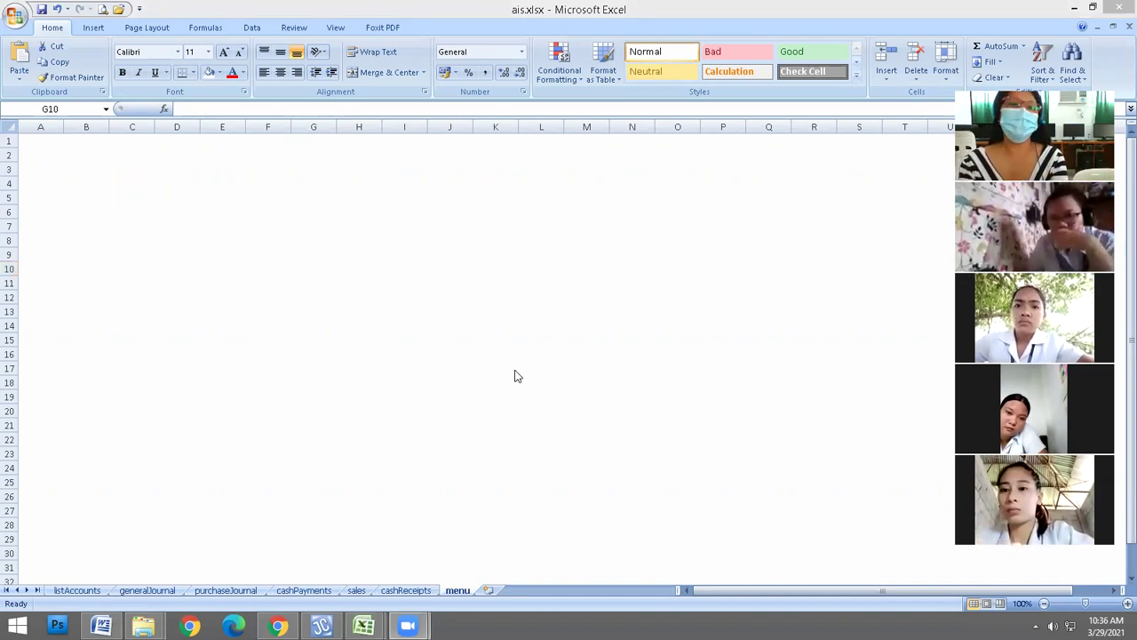
- Add the Developer Tab commands Control Properties, Controls and Design Mode to the Quick Access Toolbar
left_click(139, 11)
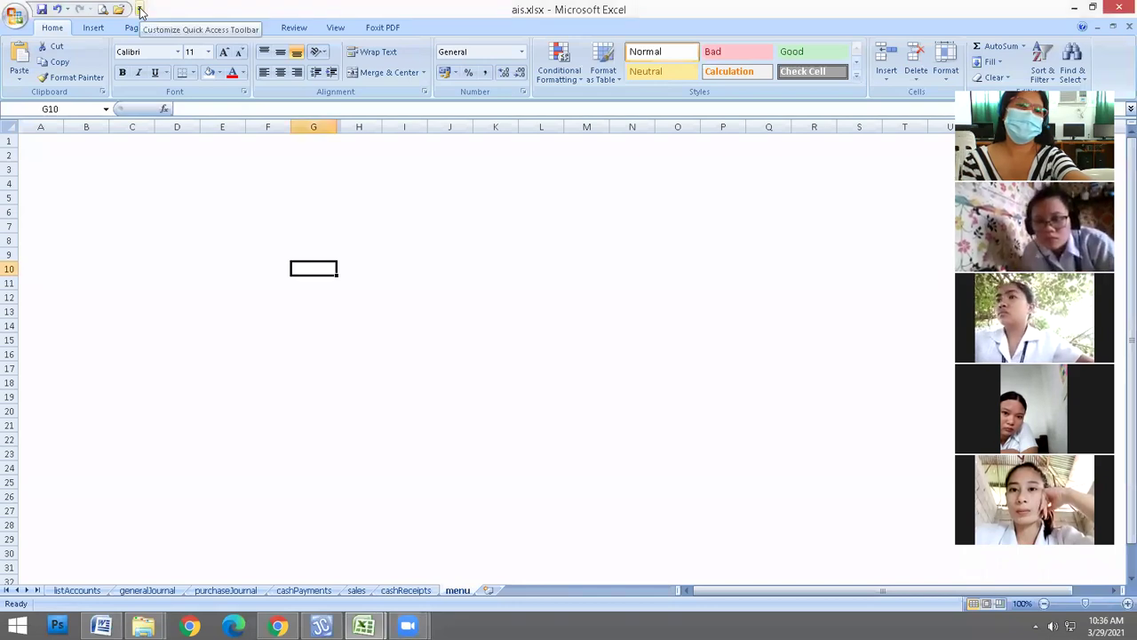
left_click(140, 11)
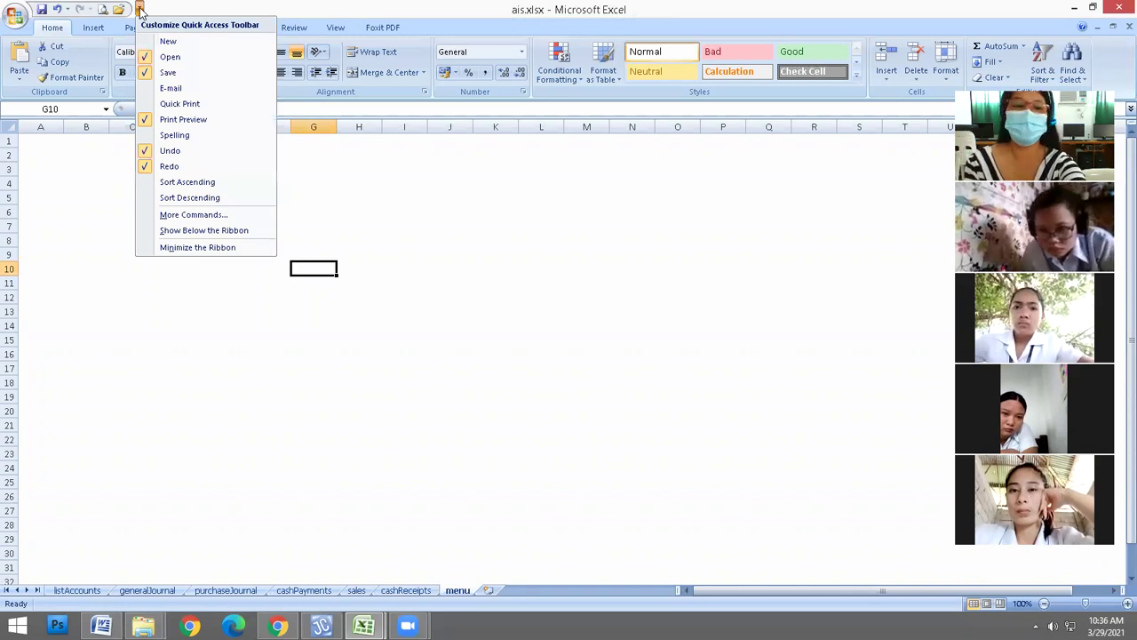
left_click(179, 216)
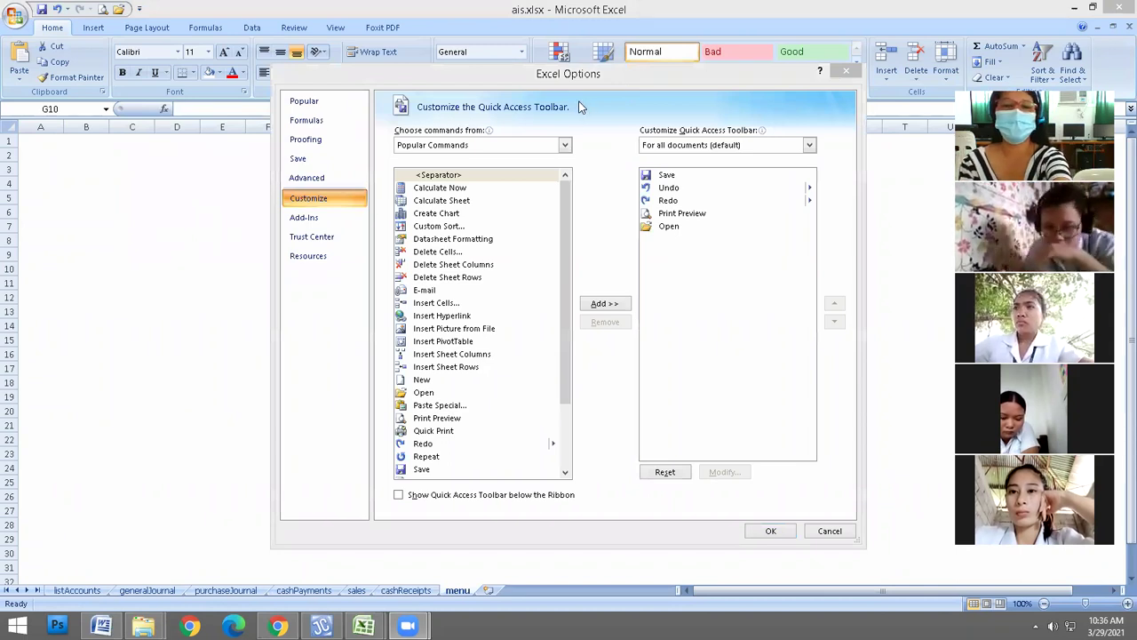
left_click(566, 145)
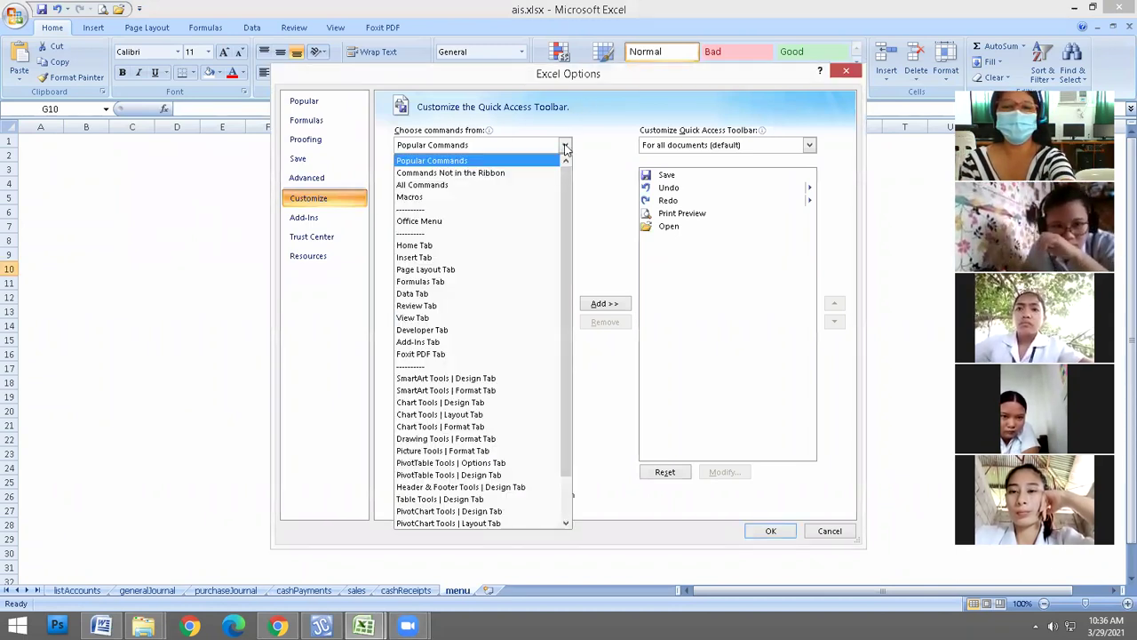
left_click(447, 330)
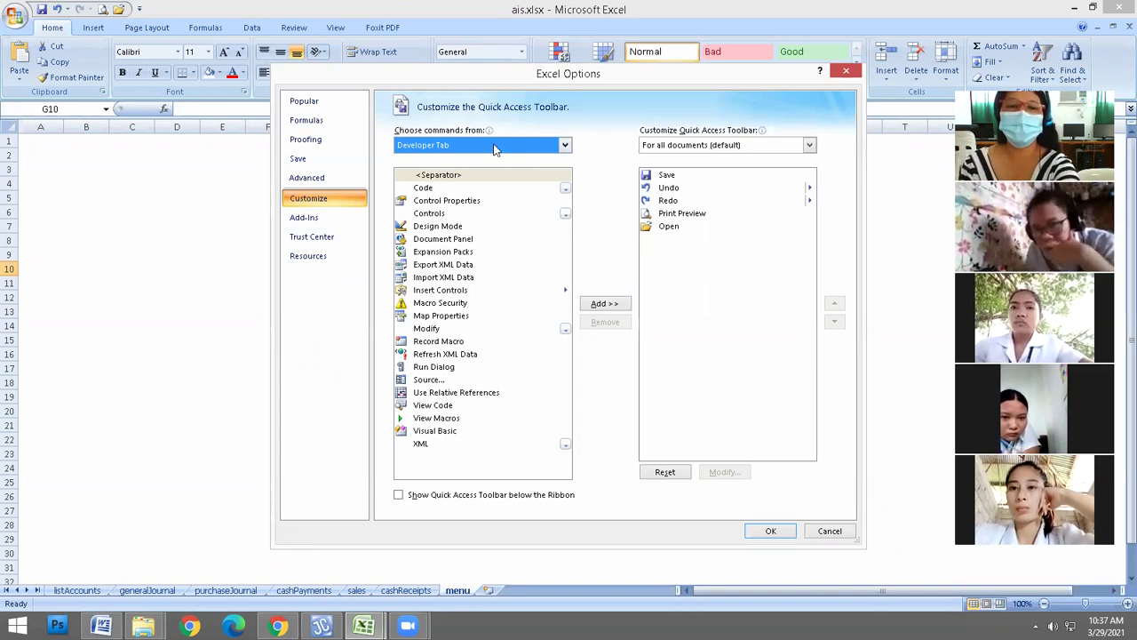
left_click(439, 203)
left_click(597, 304)
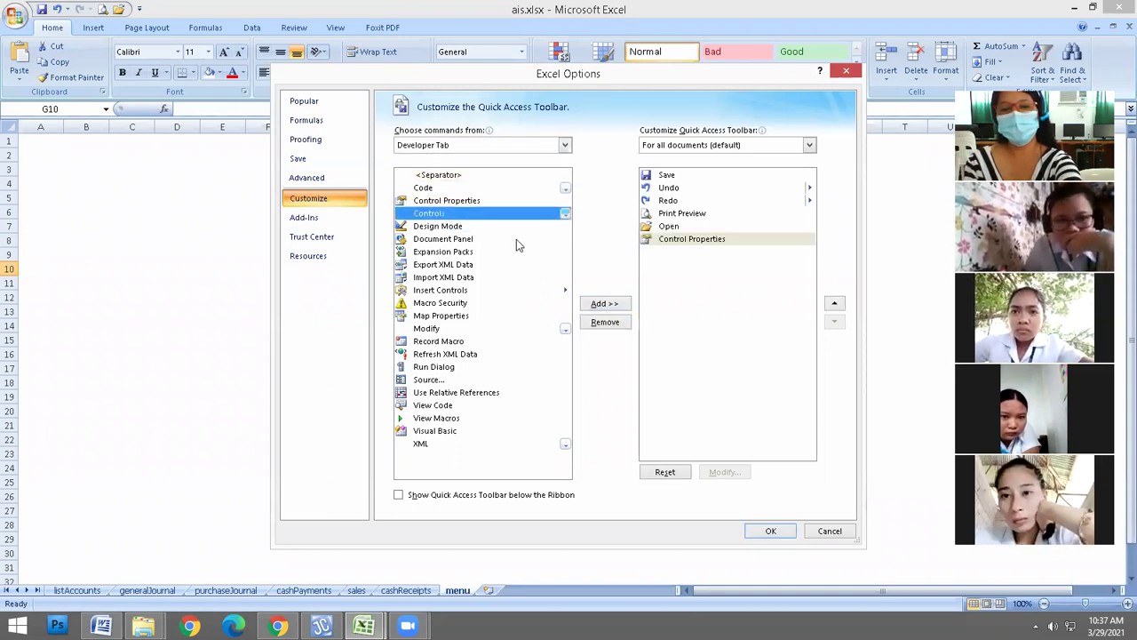
left_click(595, 305)
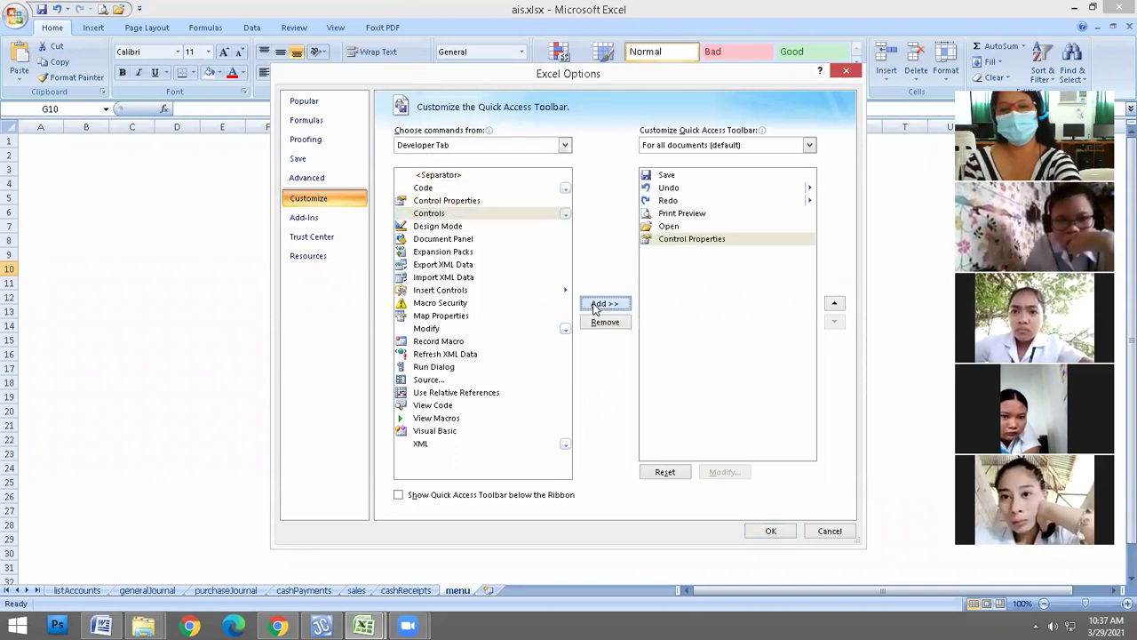
left_click(448, 228)
left_click(605, 304)
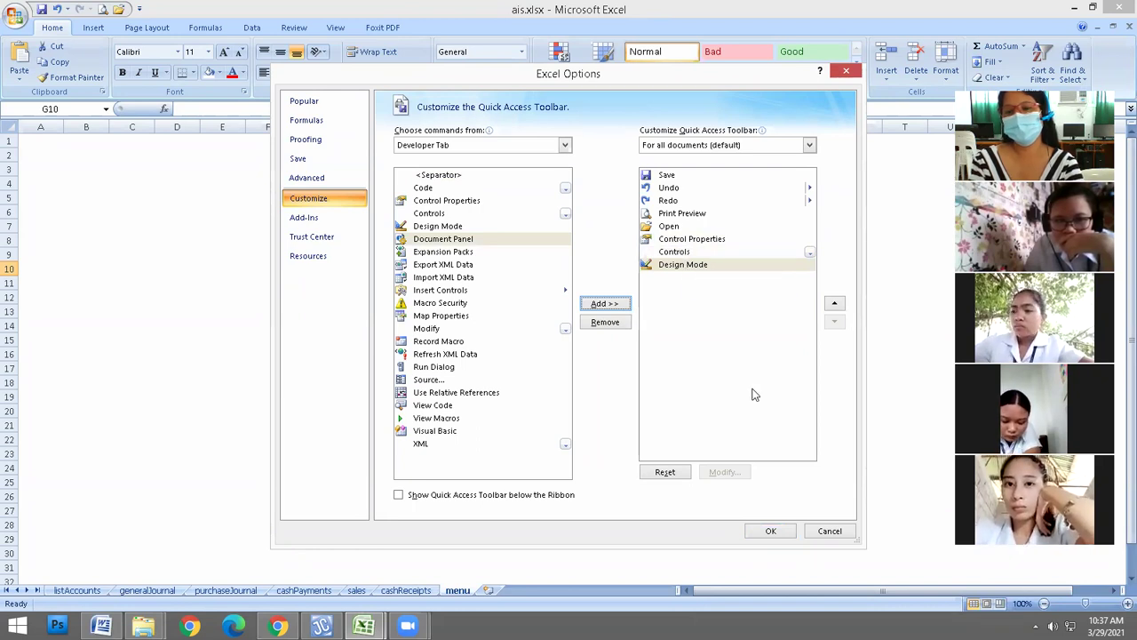
left_click(771, 532)
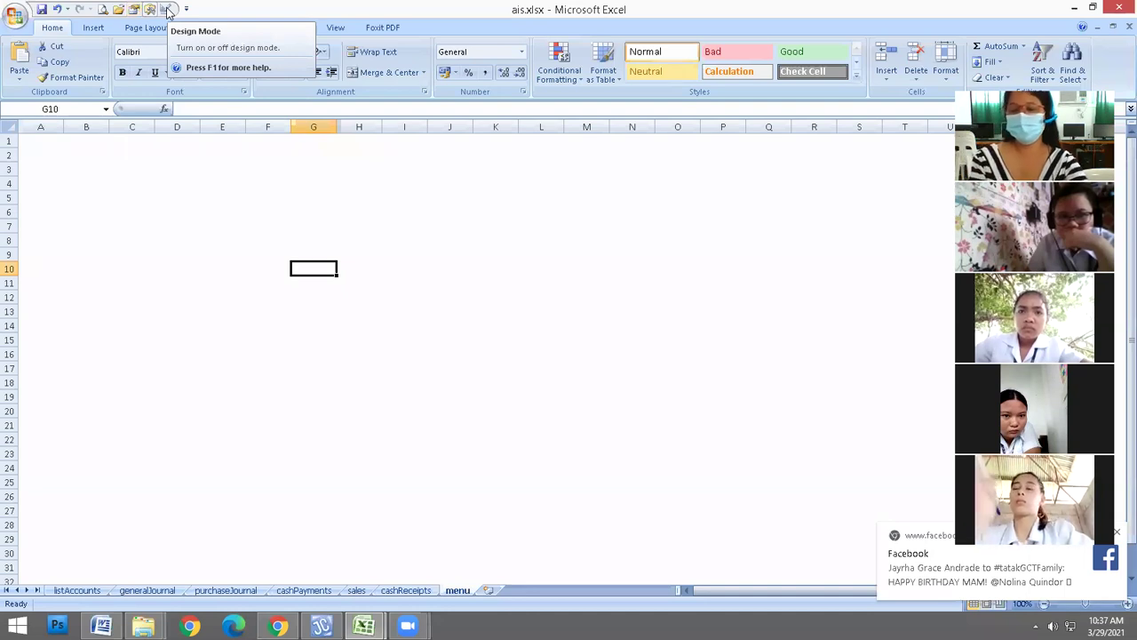
- Draw an ActiveX command button about 145 wide and 31 high across columns A to D around rows 3 and 4
left_click_drag(281, 223, 292, 223)
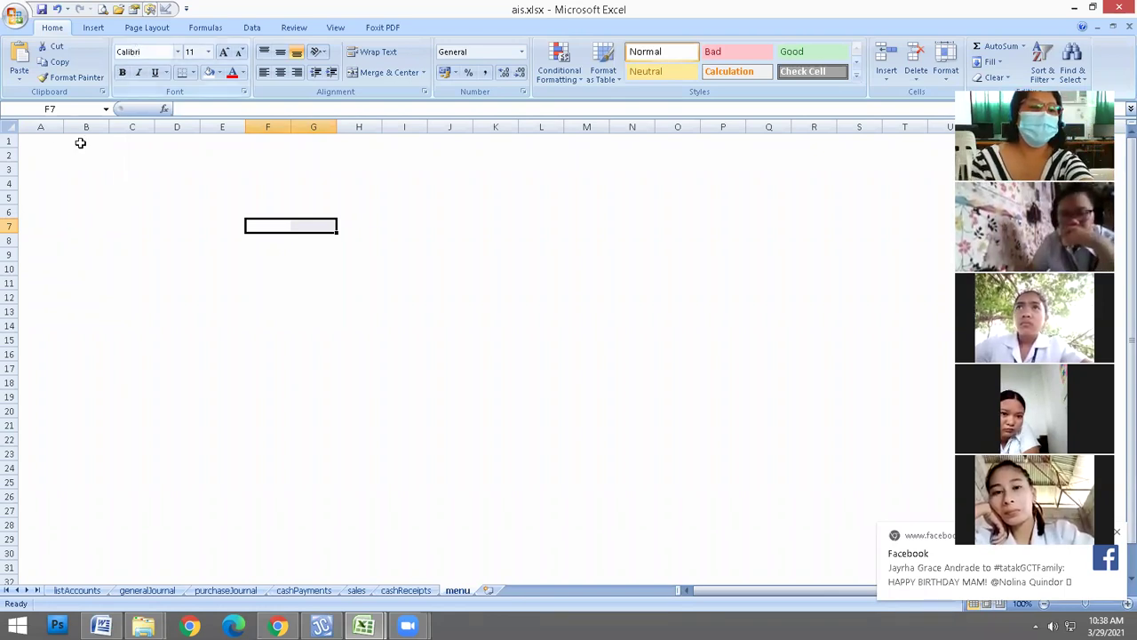
left_click(151, 11)
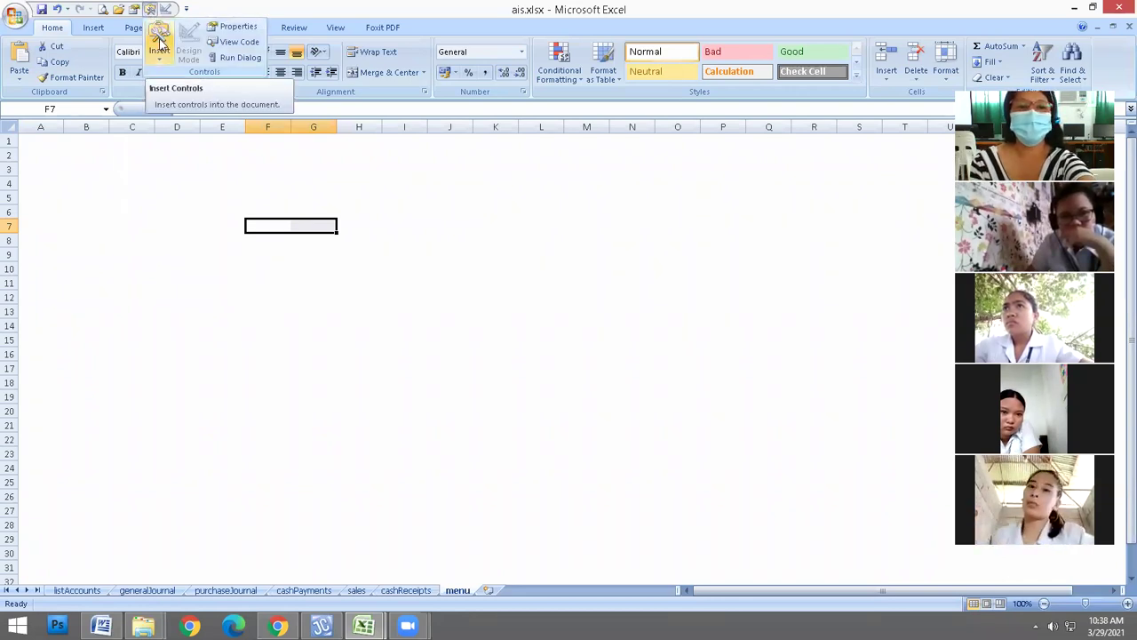
left_click(160, 42)
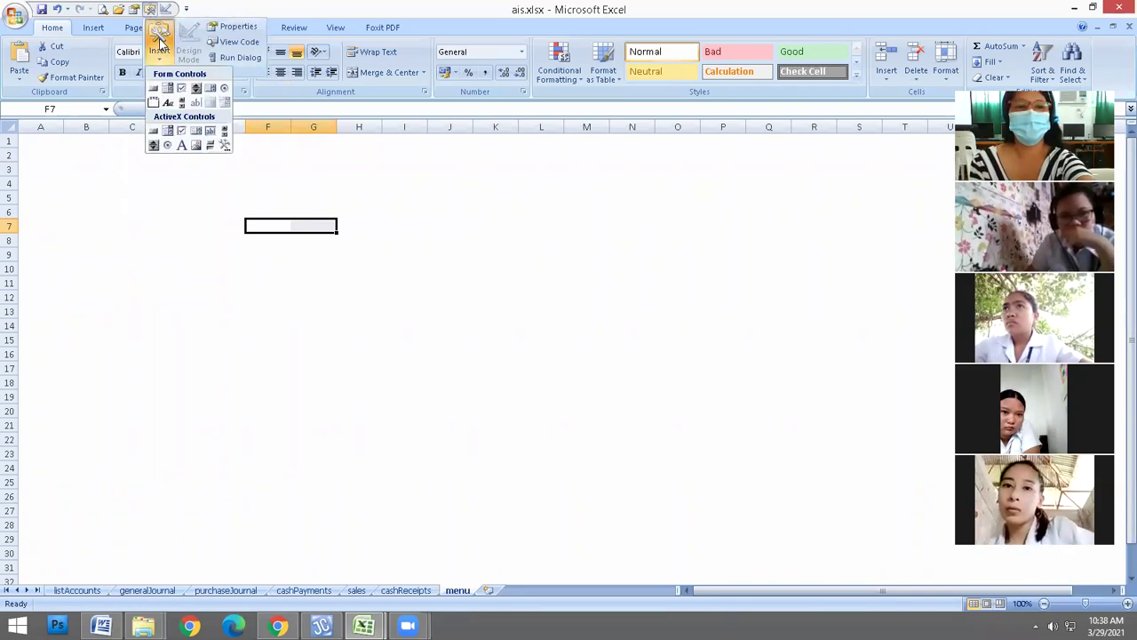
left_click(153, 134)
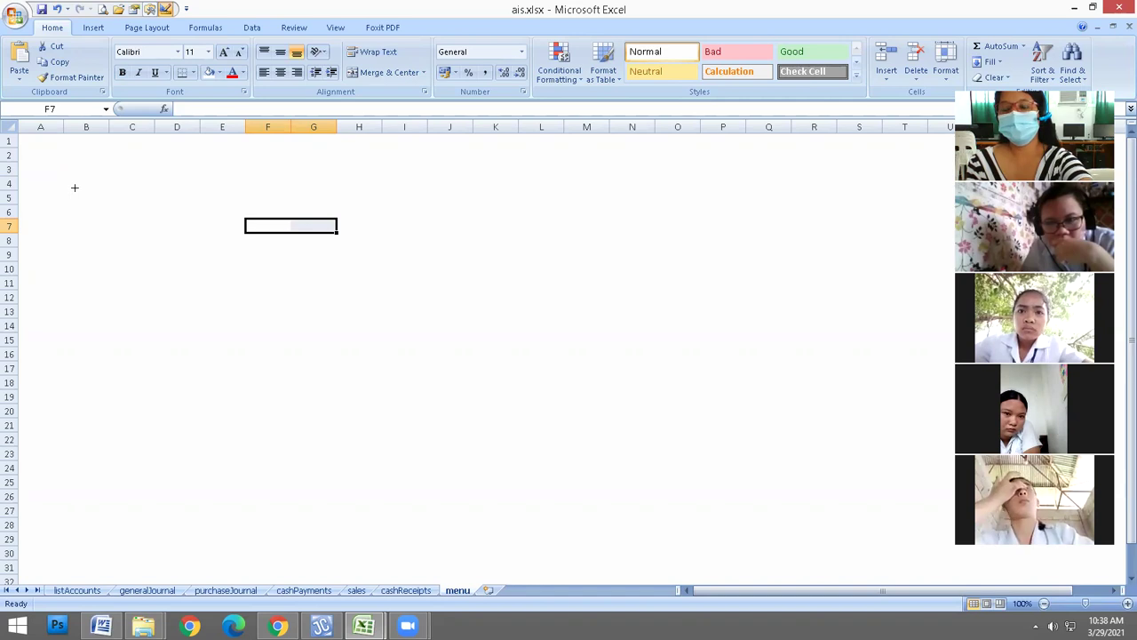
left_click_drag(43, 165, 179, 193)
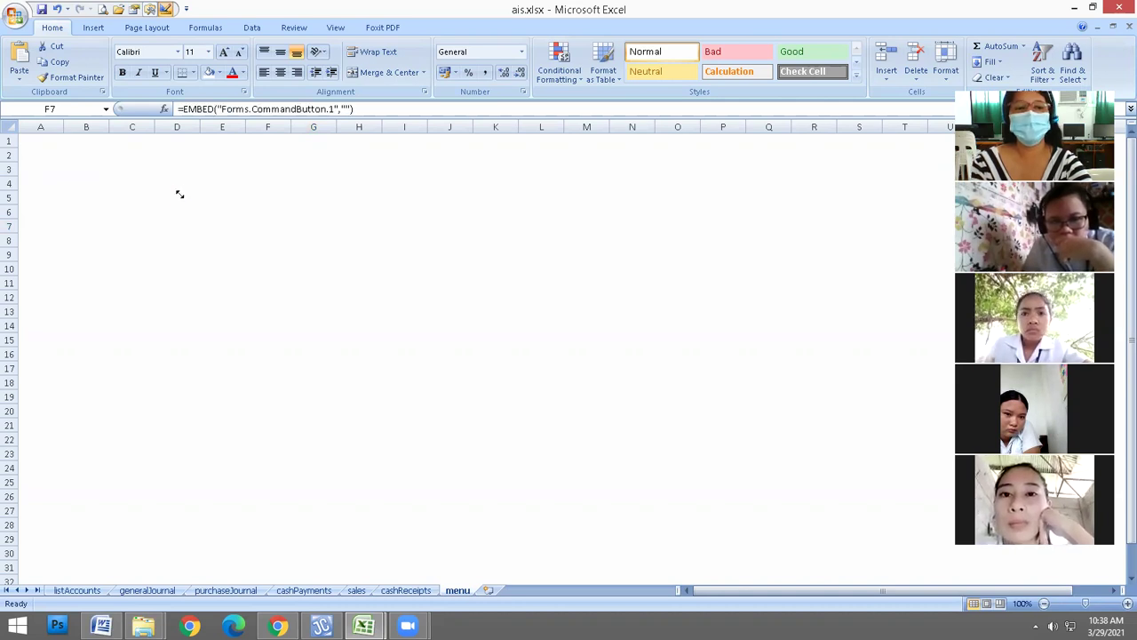
- Set the command button's Caption property to General Journal
left_click(133, 11)
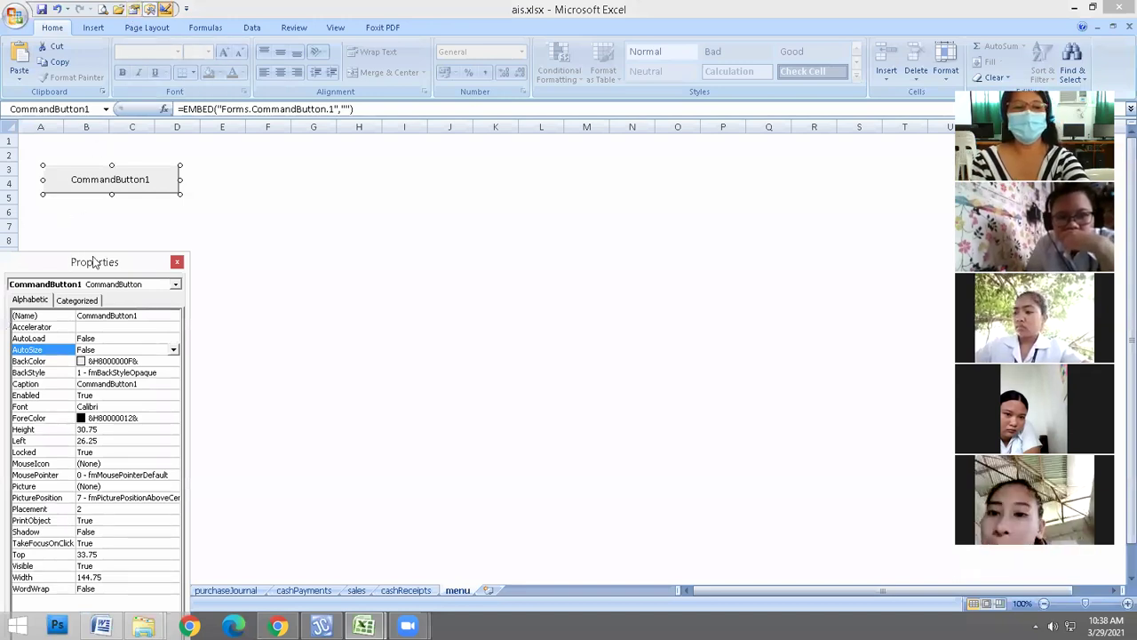
left_click_drag(94, 255, 112, 239)
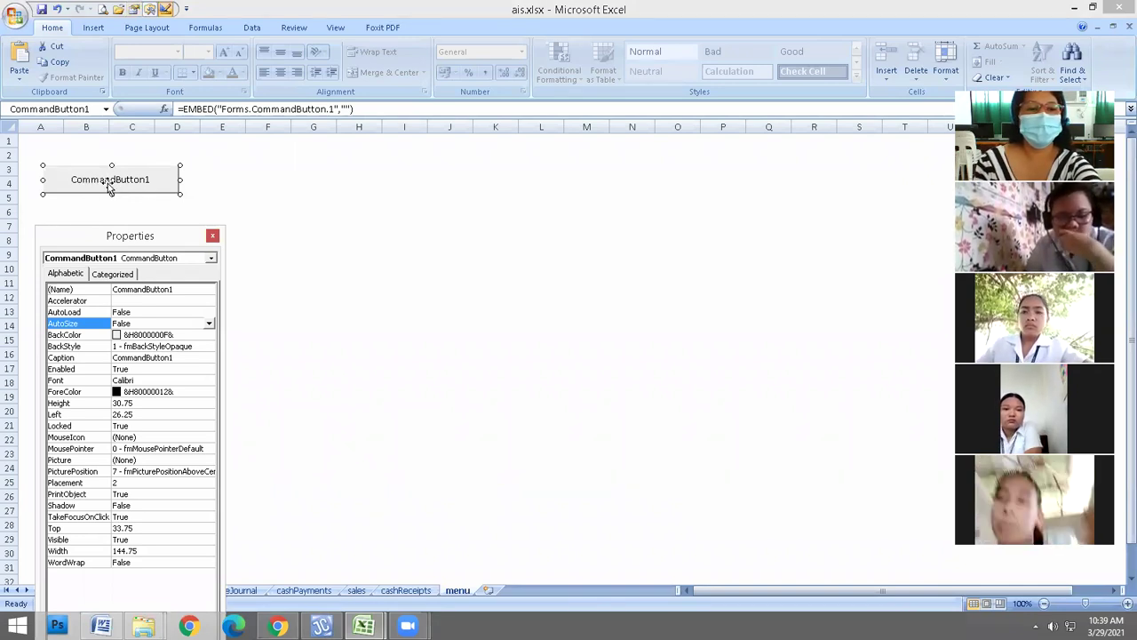
left_click(63, 358)
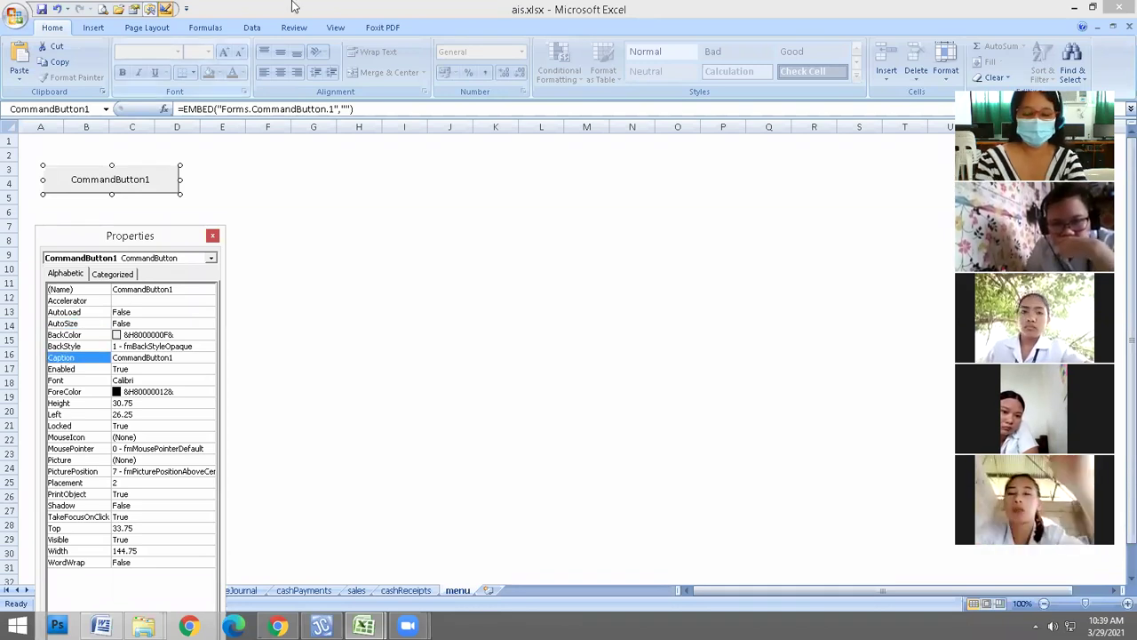
type("Gener")
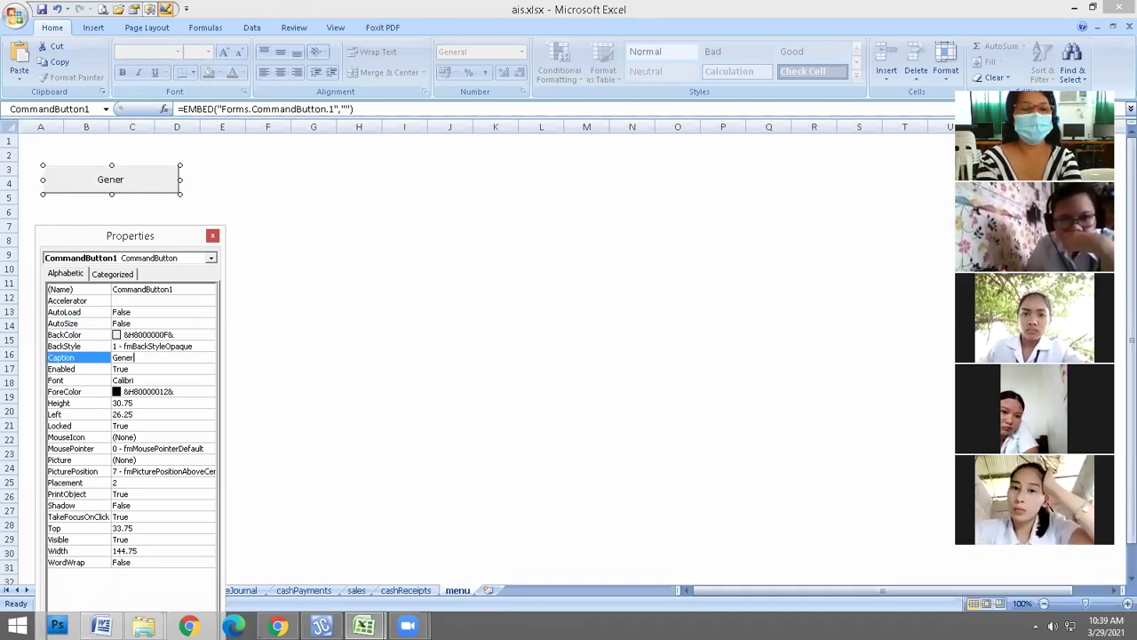
type("al Journal")
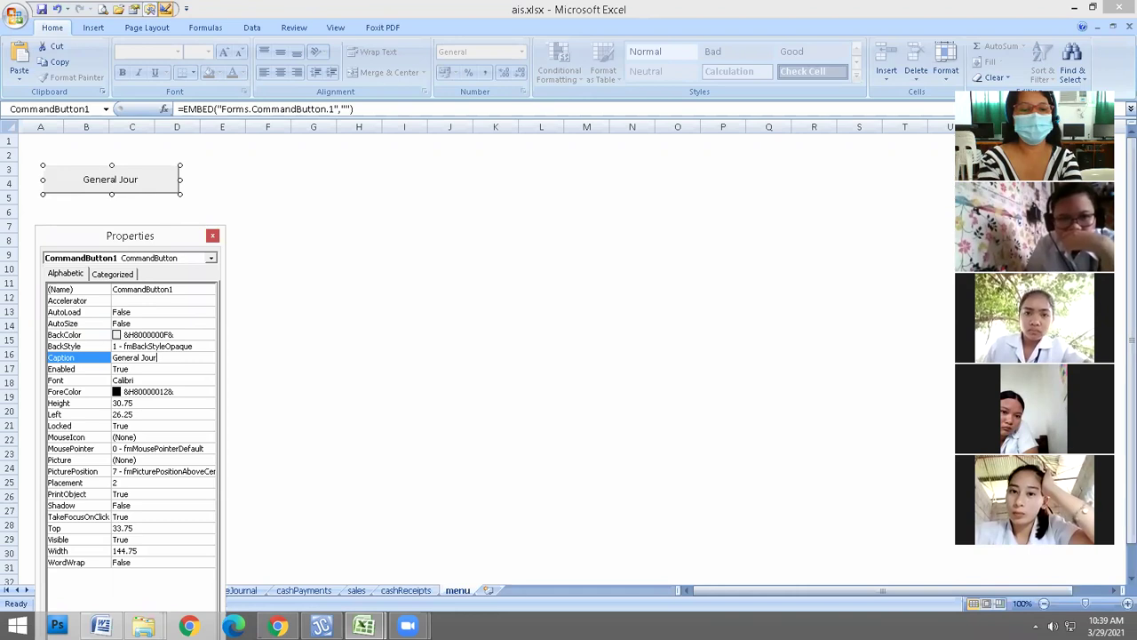
key("Caps_Lock")
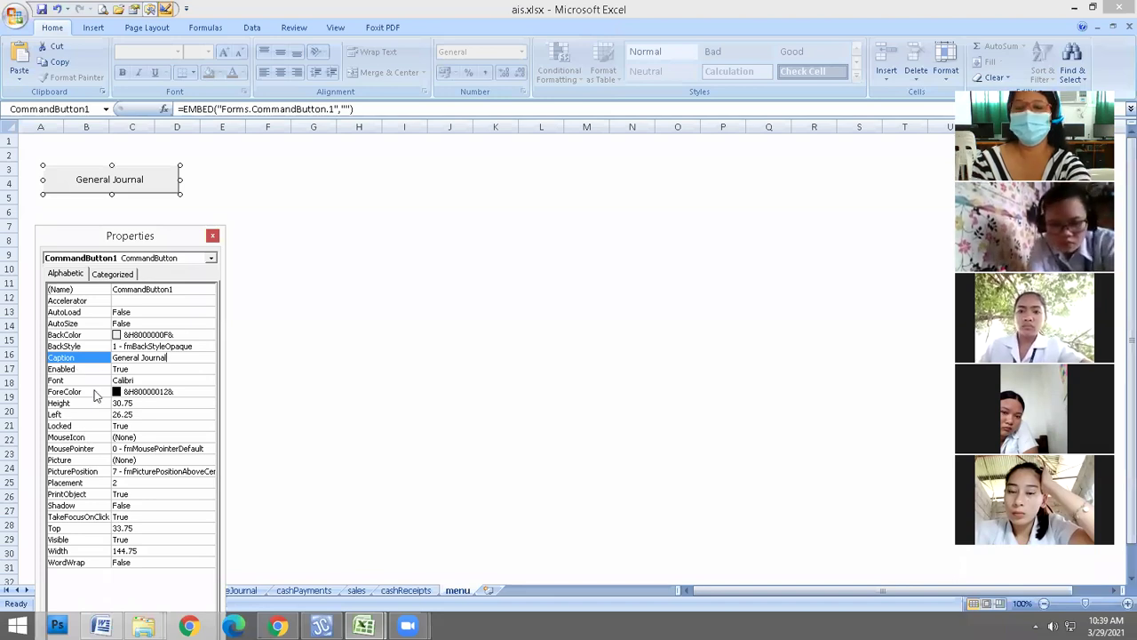
- Set the General Journal button's Font property to Times New Roman, Regular, size 14
left_click(64, 383)
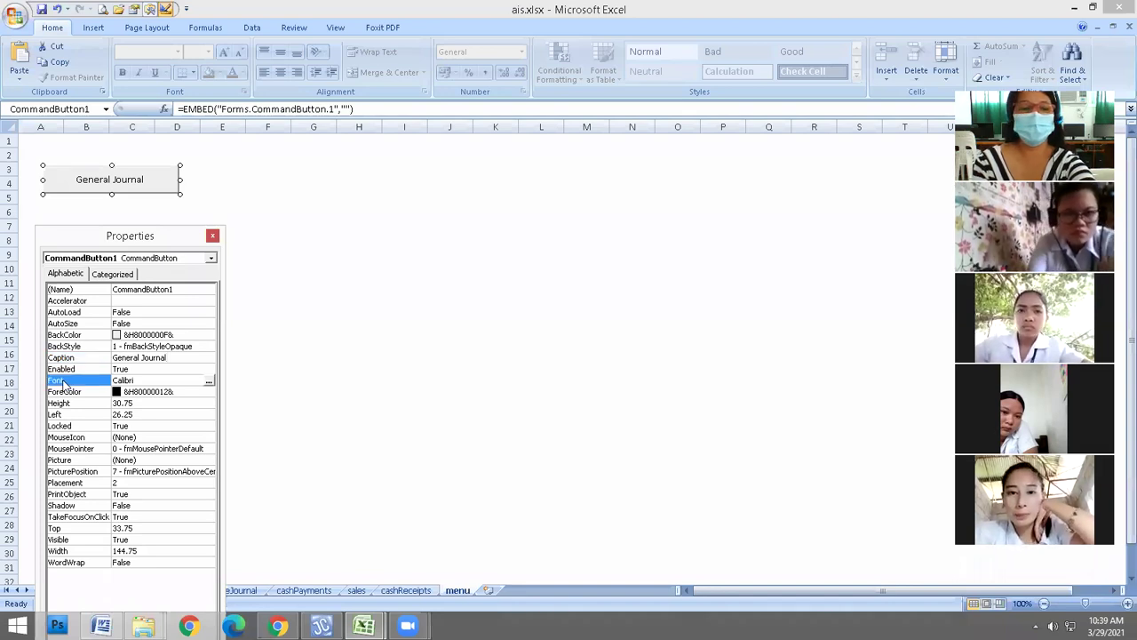
left_click(210, 382)
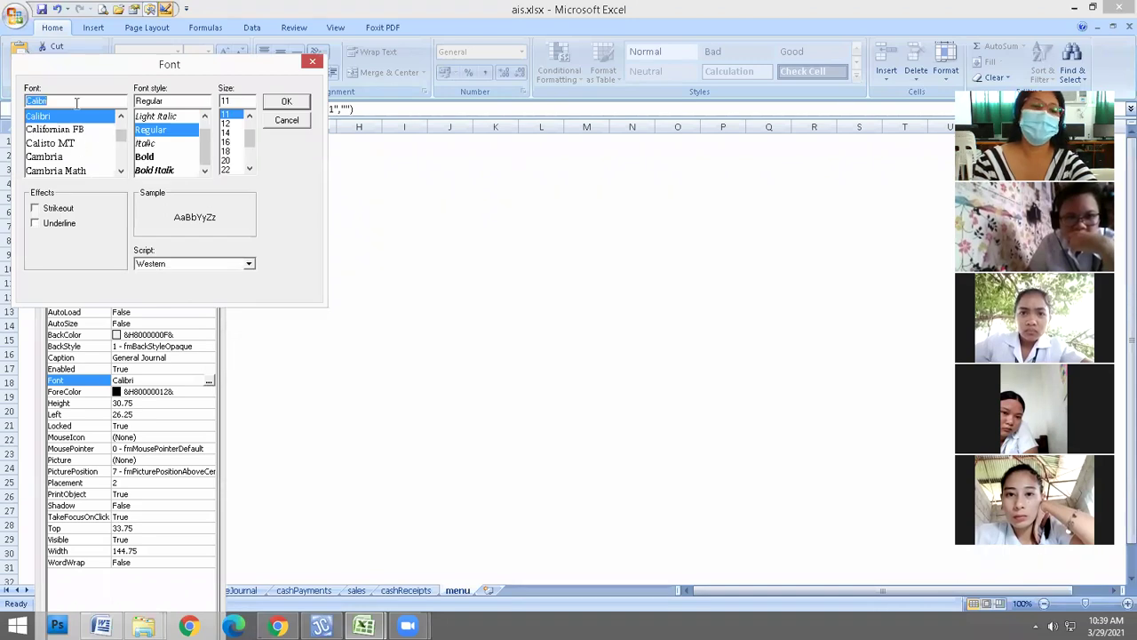
type("ti")
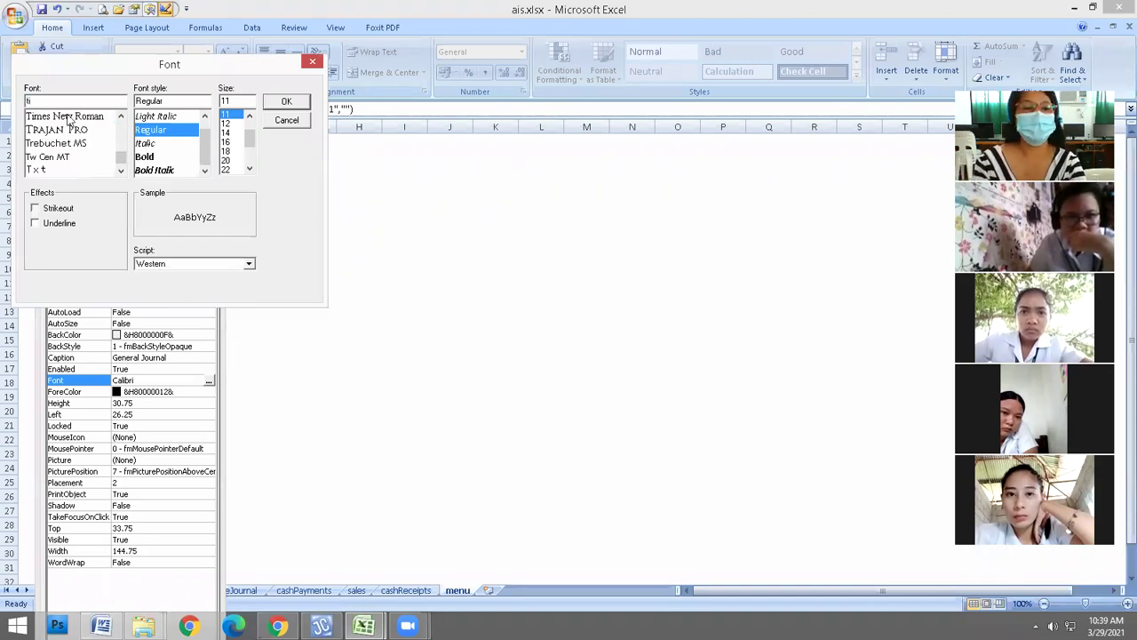
left_click(70, 120)
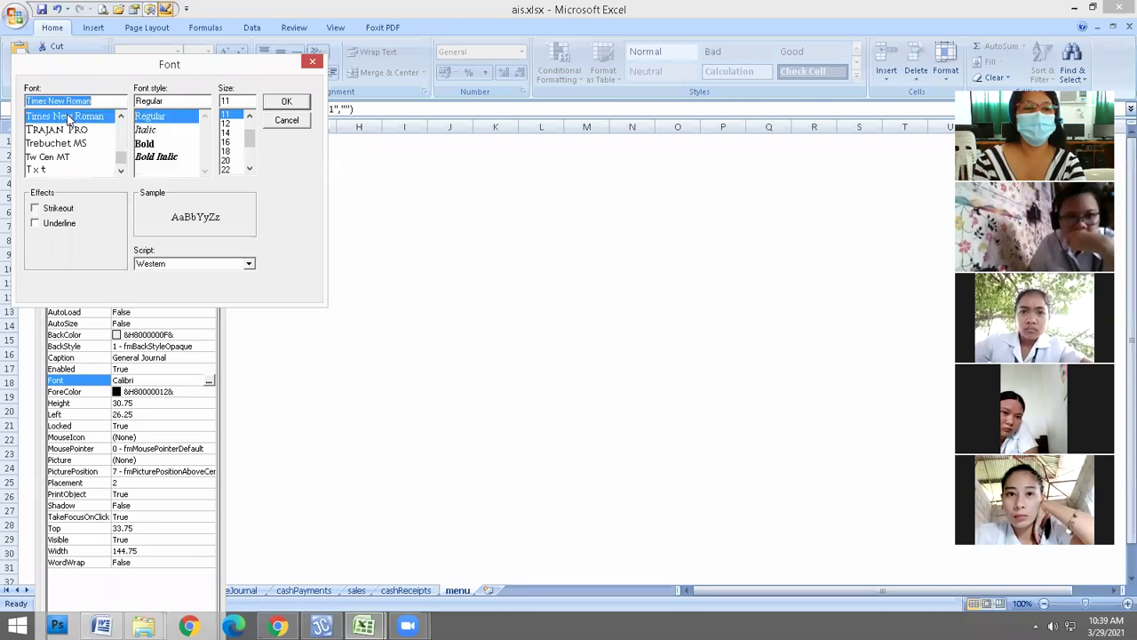
left_click(226, 133)
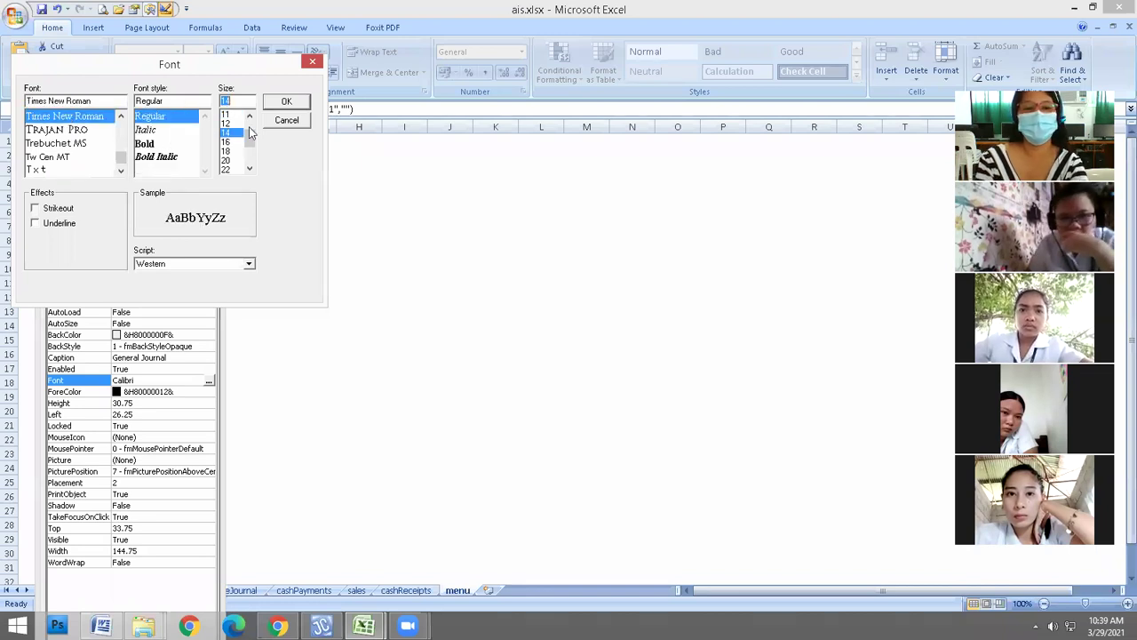
left_click(285, 103)
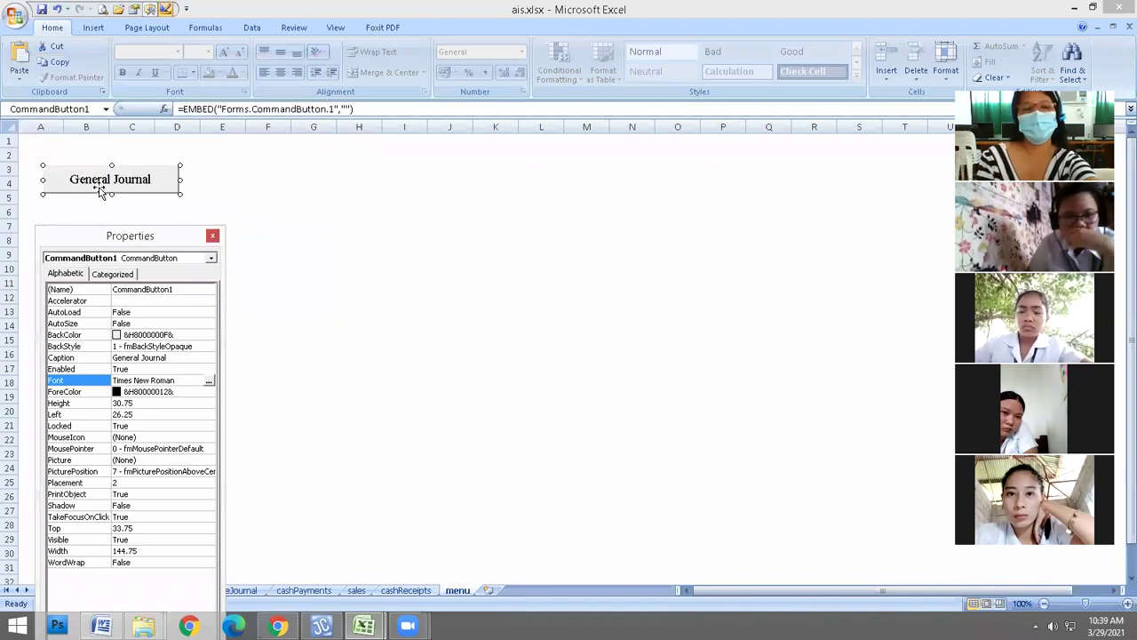
- Set the General Journal button's ForeColor property to the bright green palette colour
left_click(66, 394)
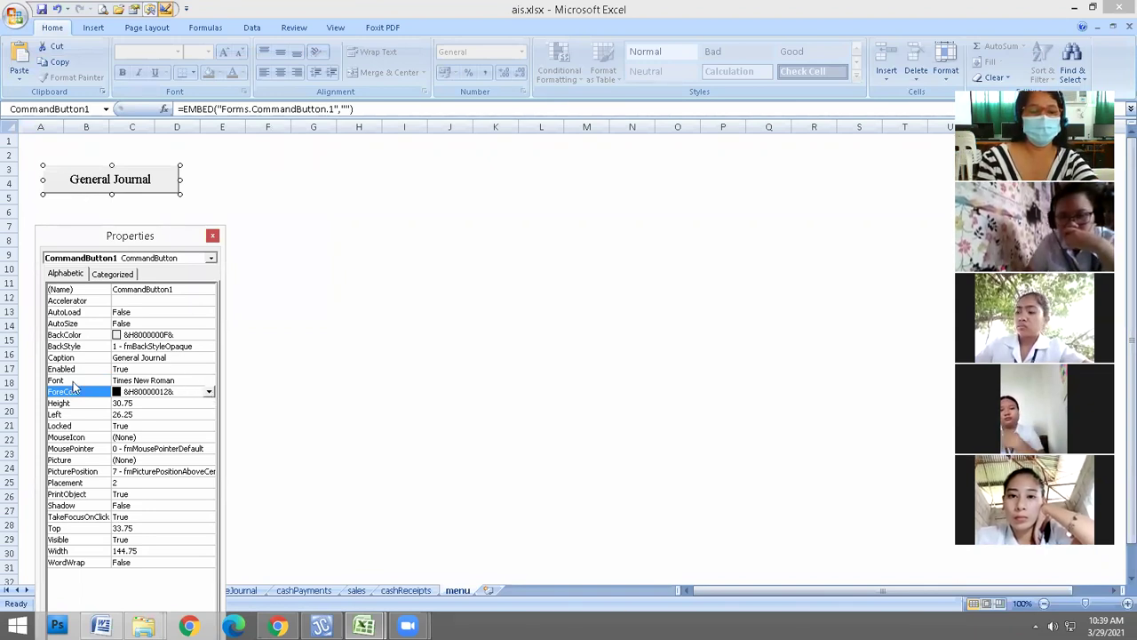
left_click(208, 393)
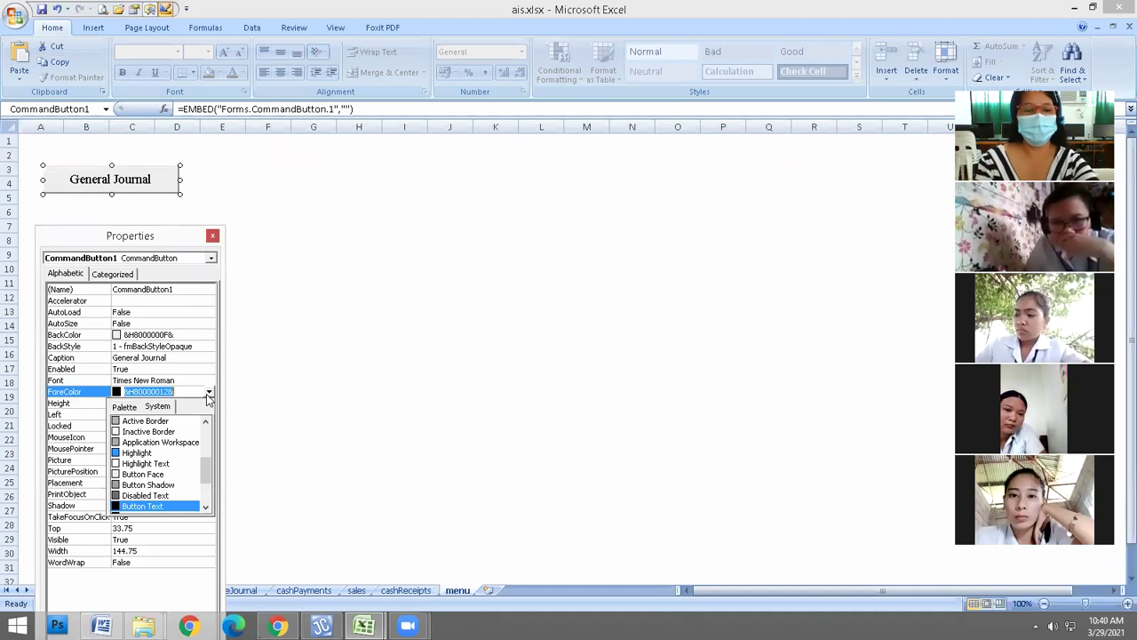
left_click(124, 407)
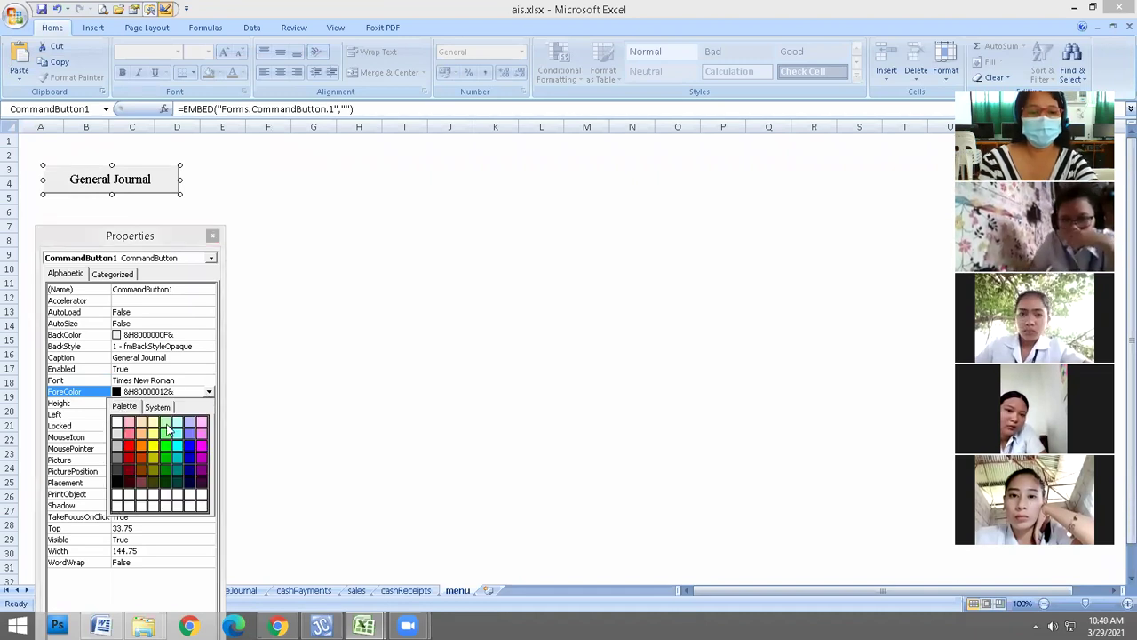
left_click(164, 447)
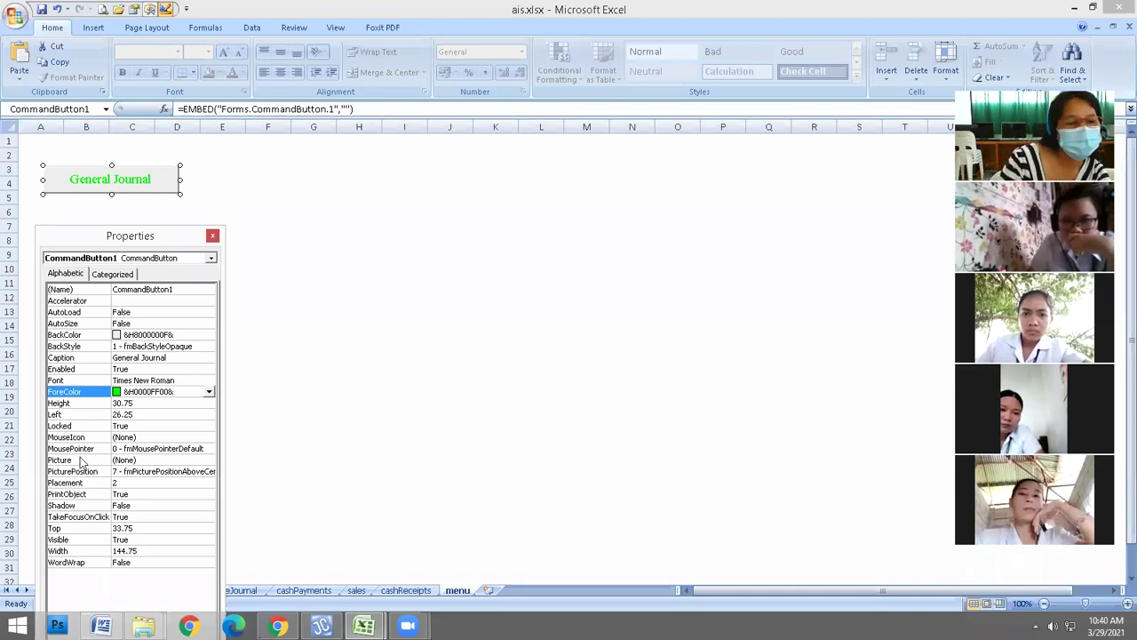
- Set the General Journal button's BackColor to the light red palette colour, close its properties and deselect it
left_click(82, 336)
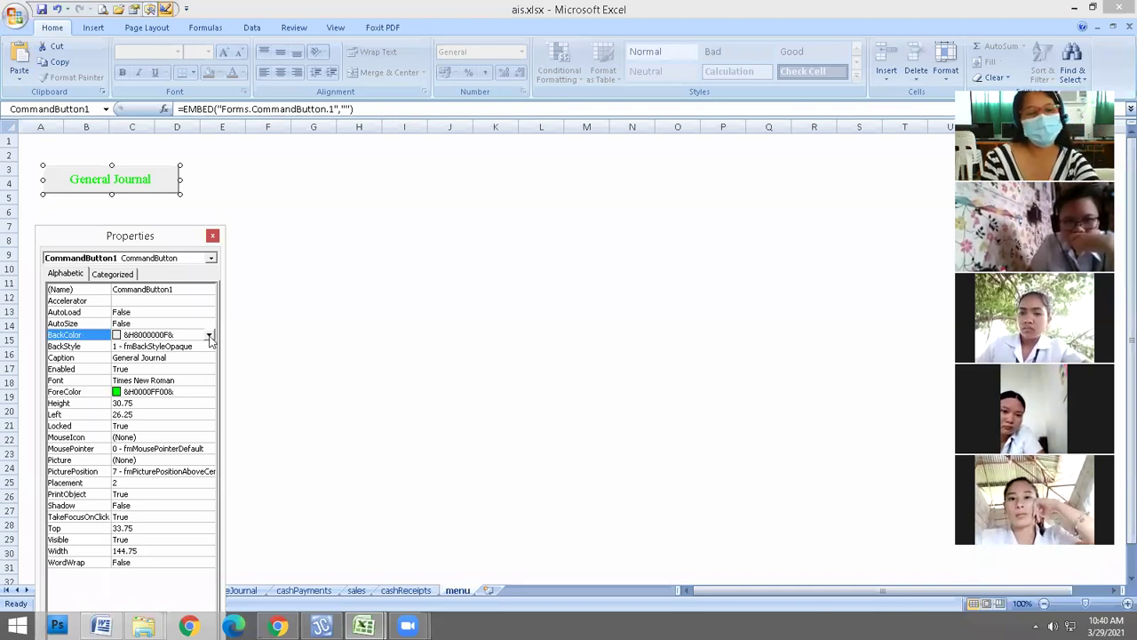
left_click(209, 336)
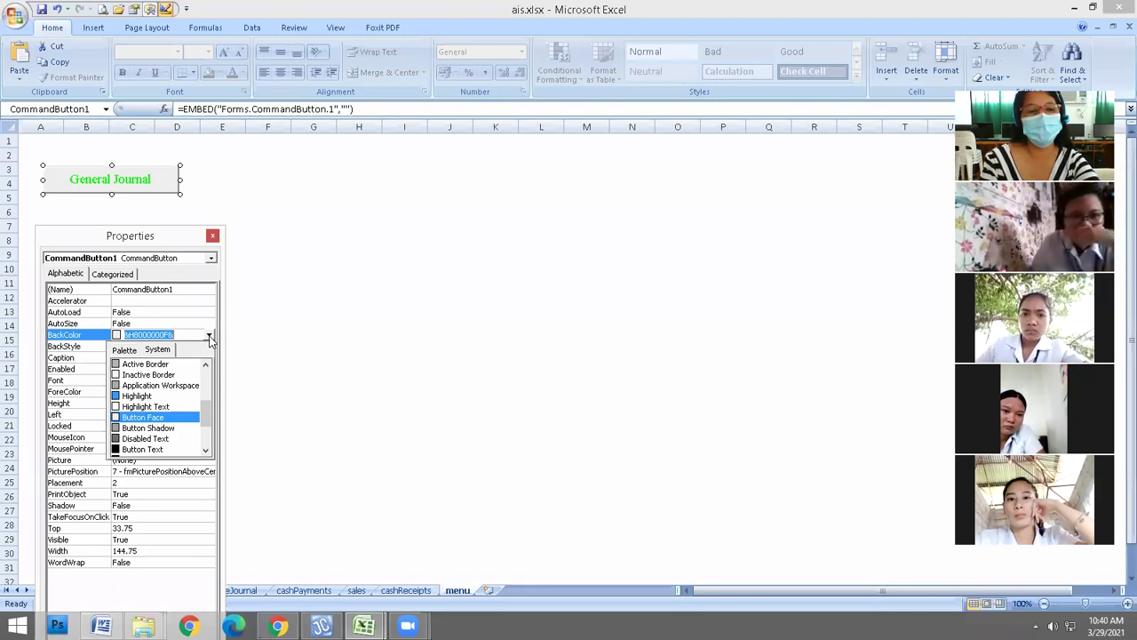
left_click(124, 350)
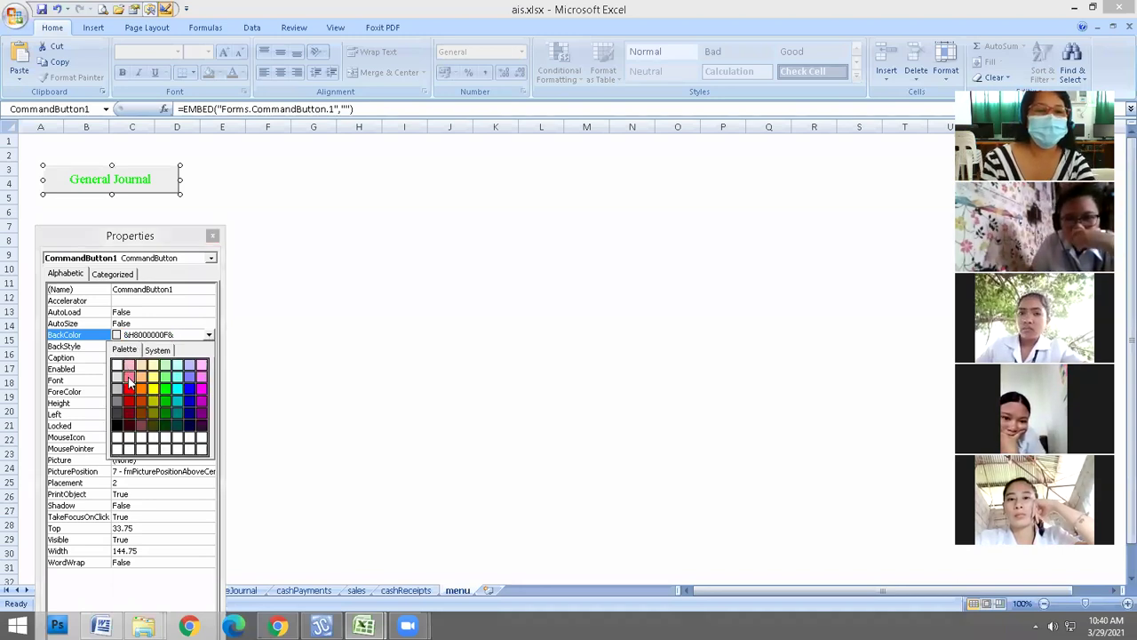
left_click(127, 376)
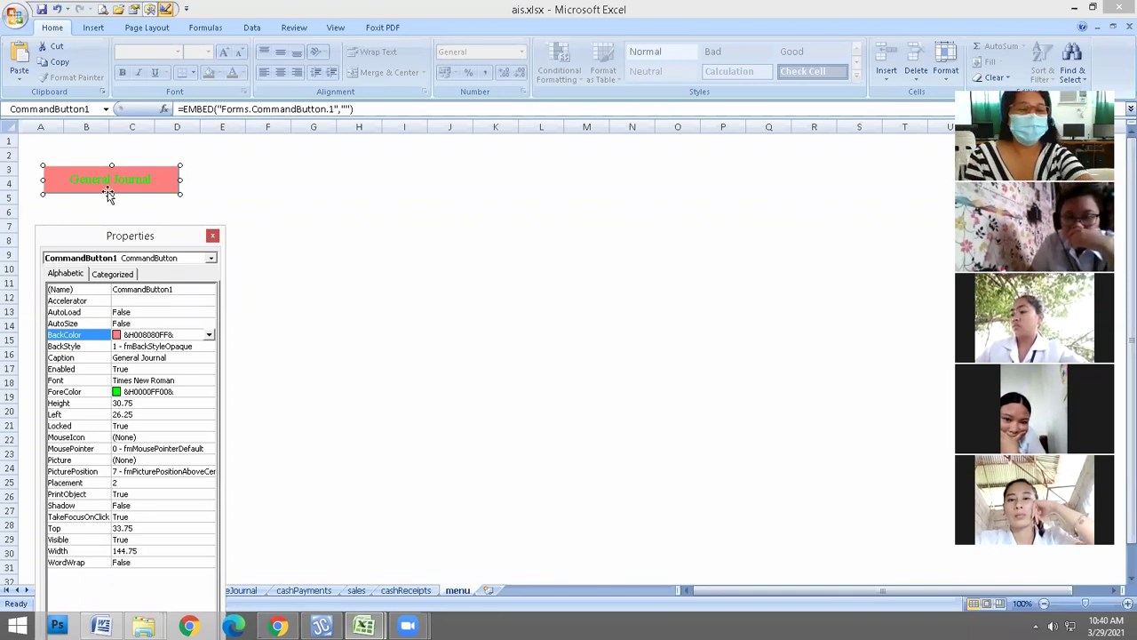
left_click(213, 238)
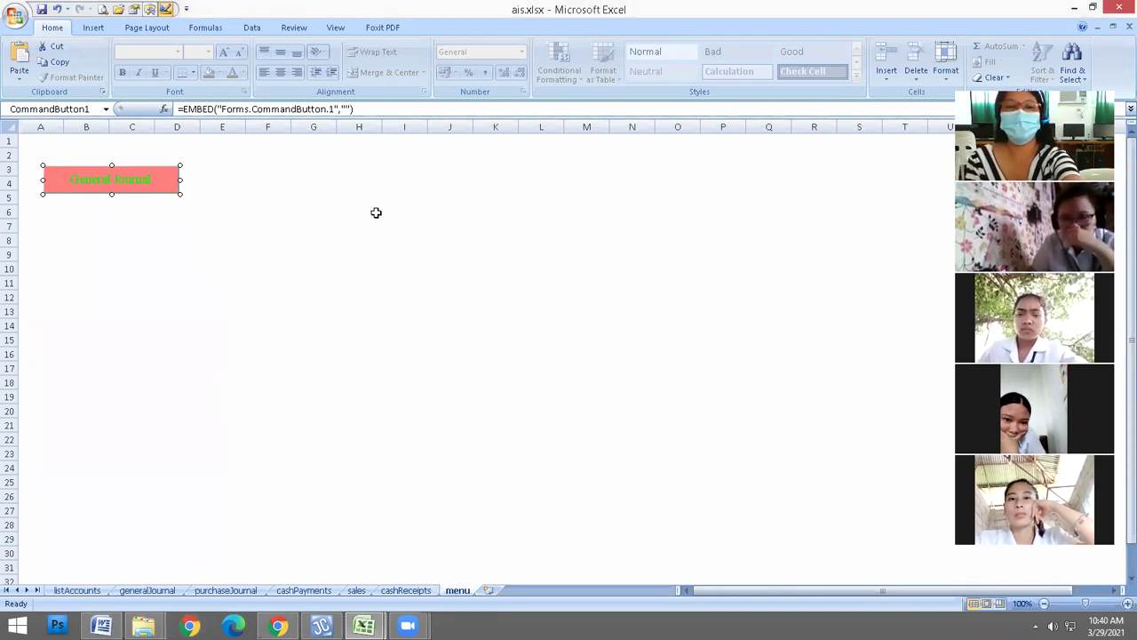
left_click(313, 226)
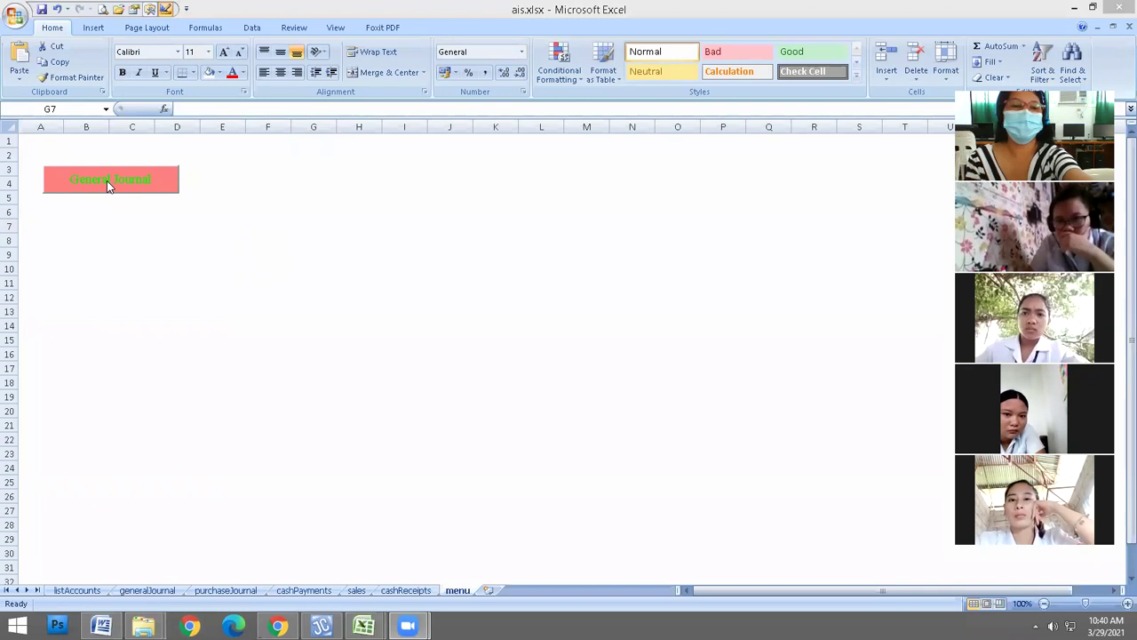
- Start a hyperlink on the General Journal button to the generalJournal sheet in this document, with cell reference A1:h15
left_click(133, 189)
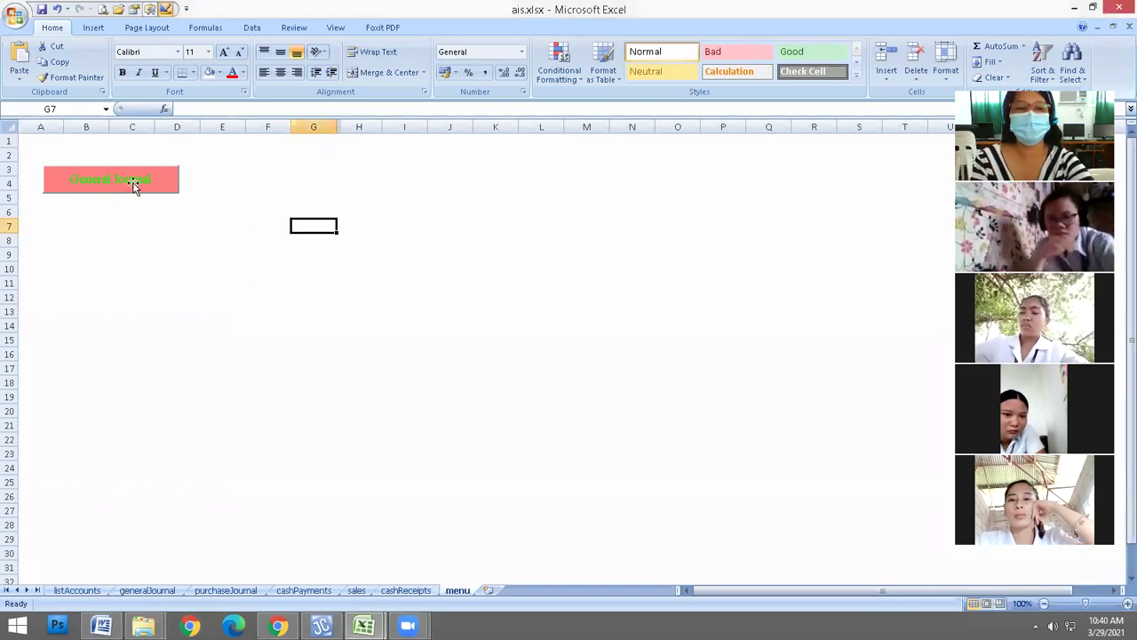
right_click(134, 189)
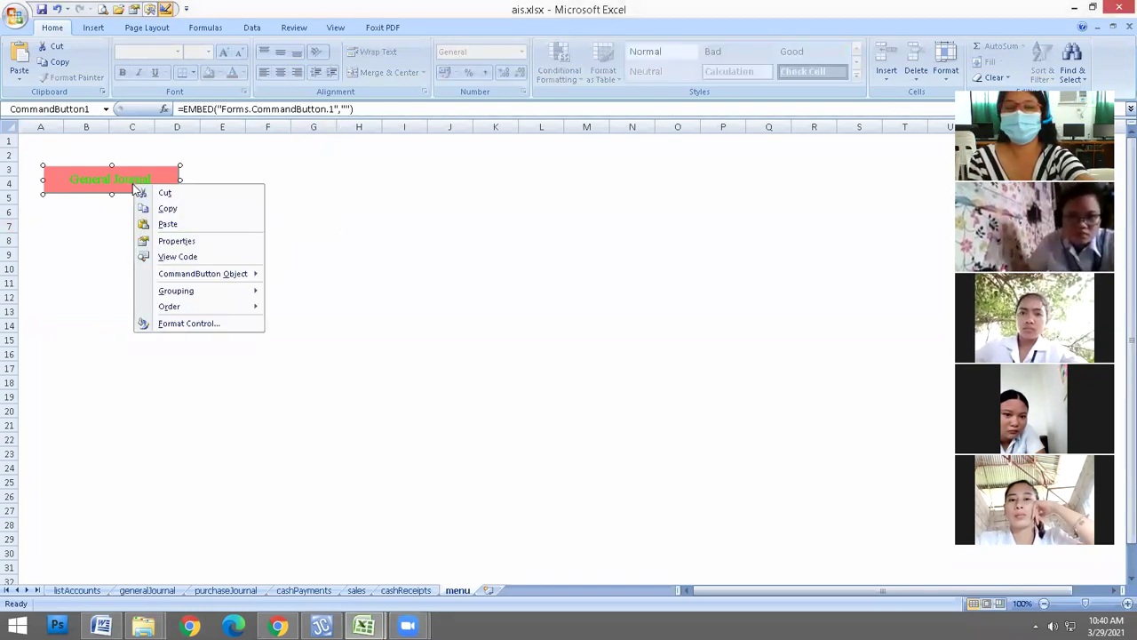
key("Escape")
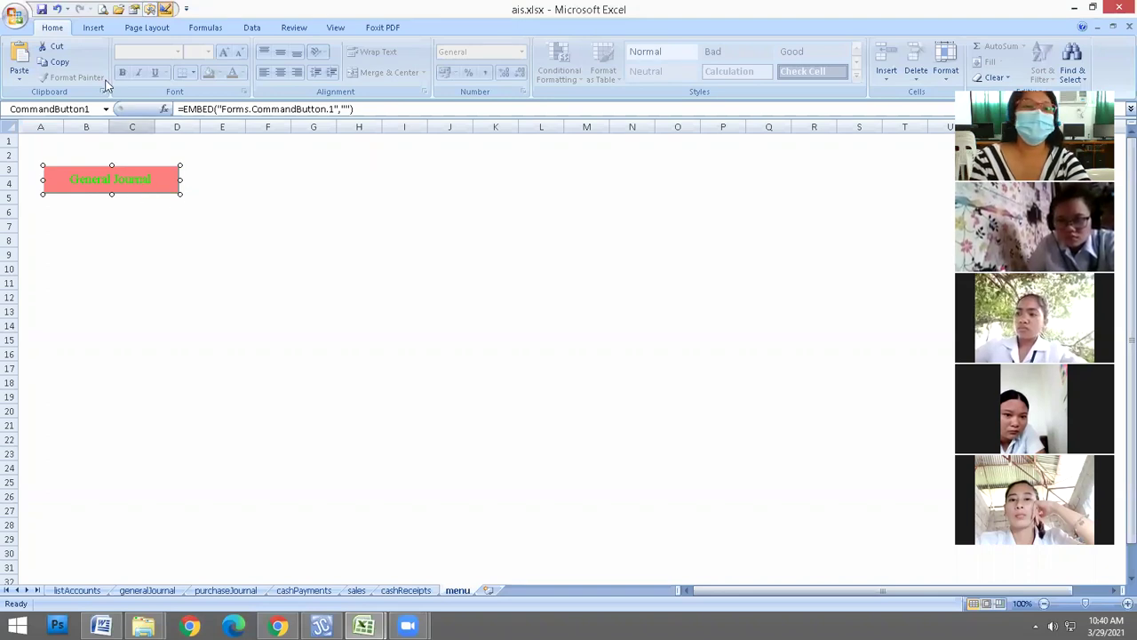
left_click(94, 28)
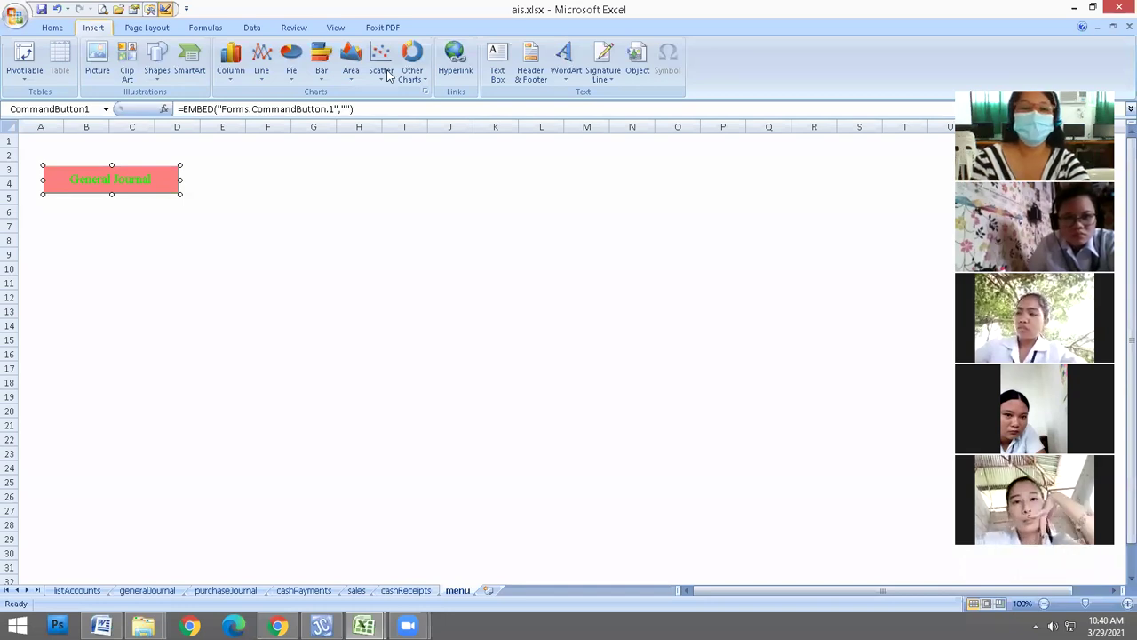
left_click(454, 70)
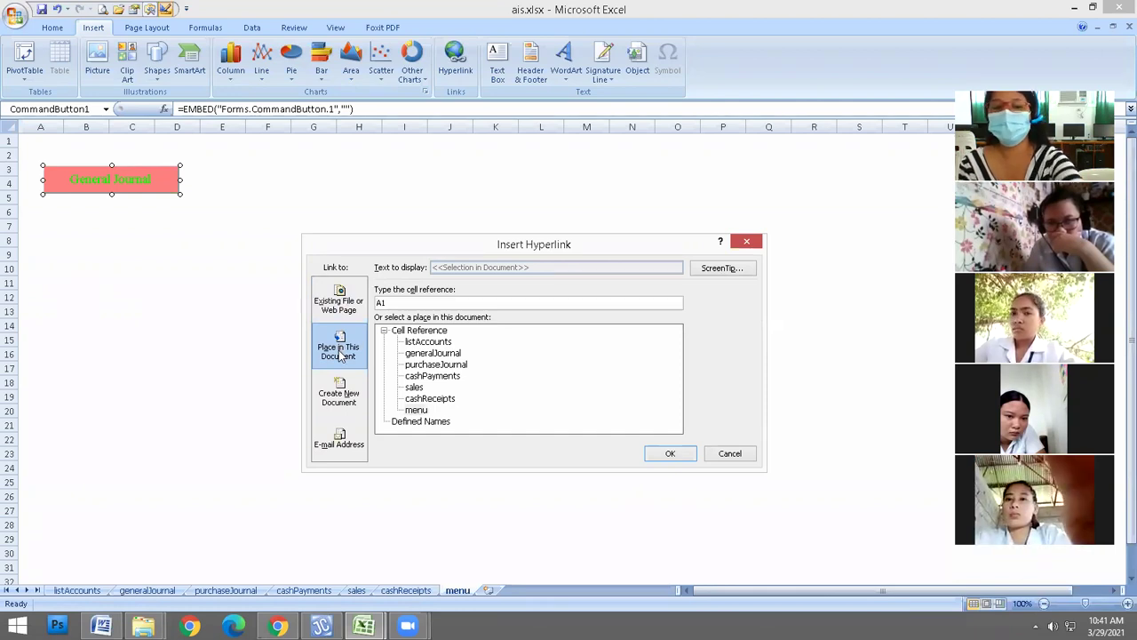
left_click(445, 353)
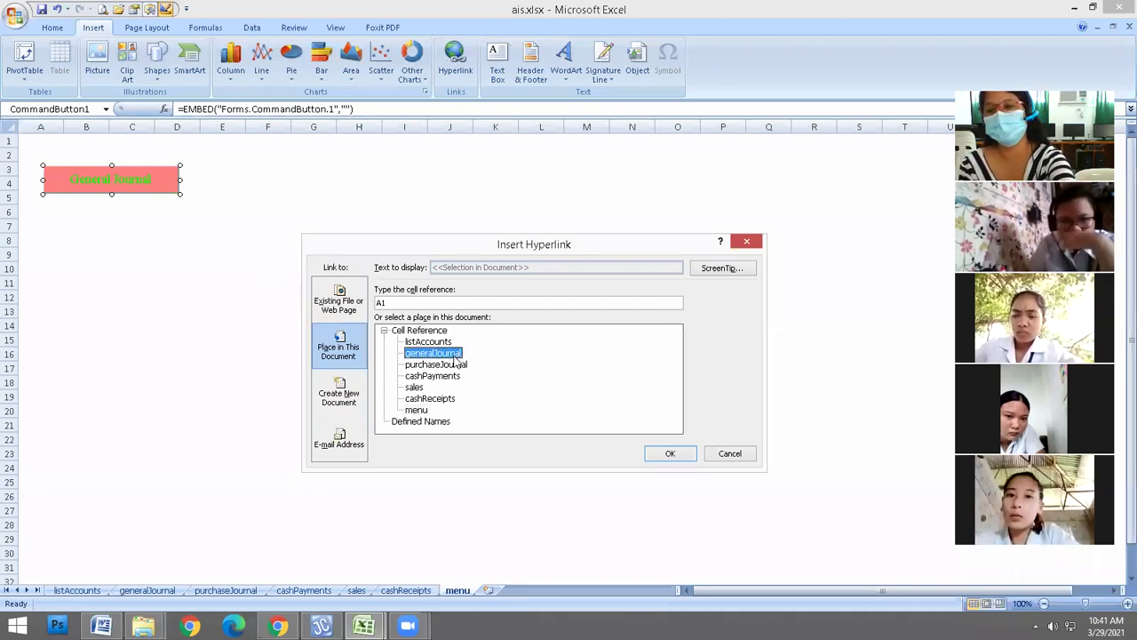
left_click(399, 301)
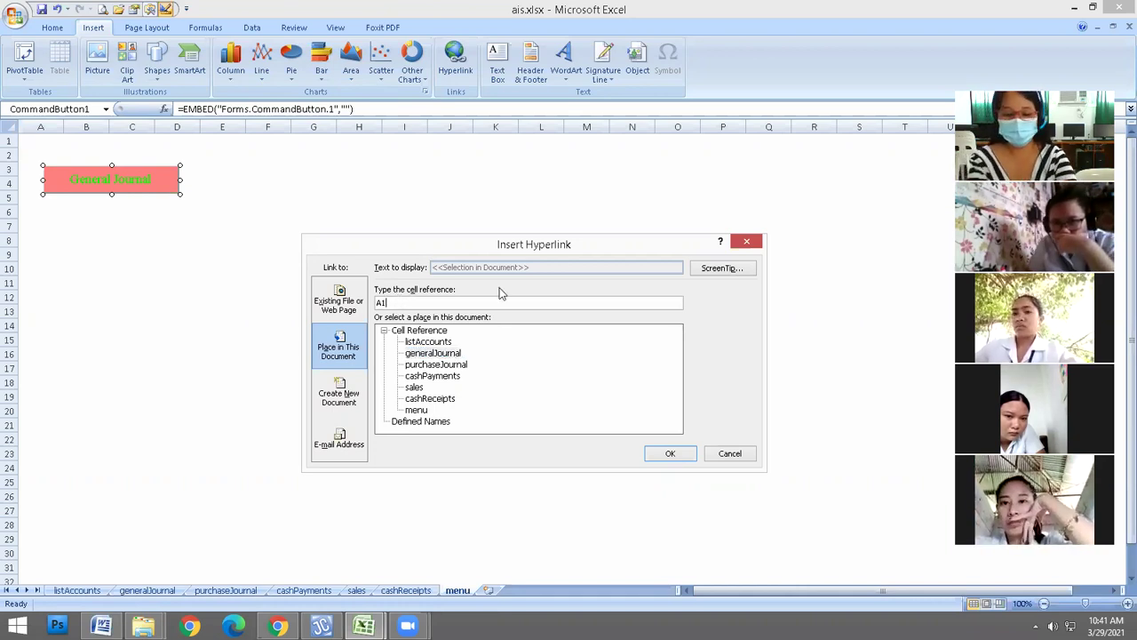
type(":h15")
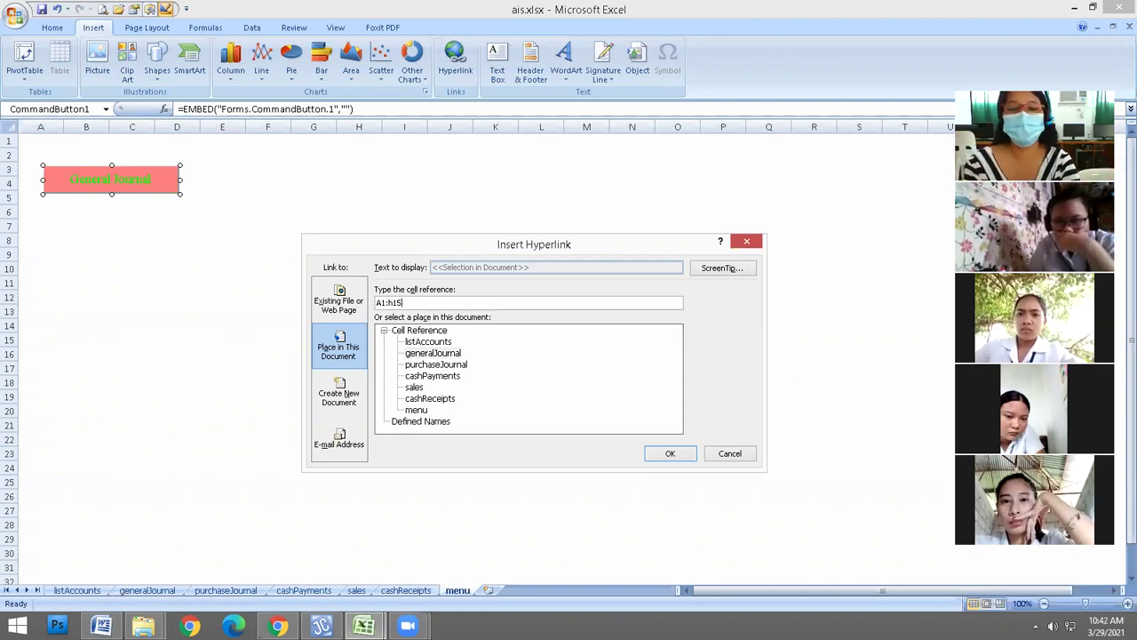
- Set the hyperlink's ScreenTip text to GUI and Summary
left_click(721, 269)
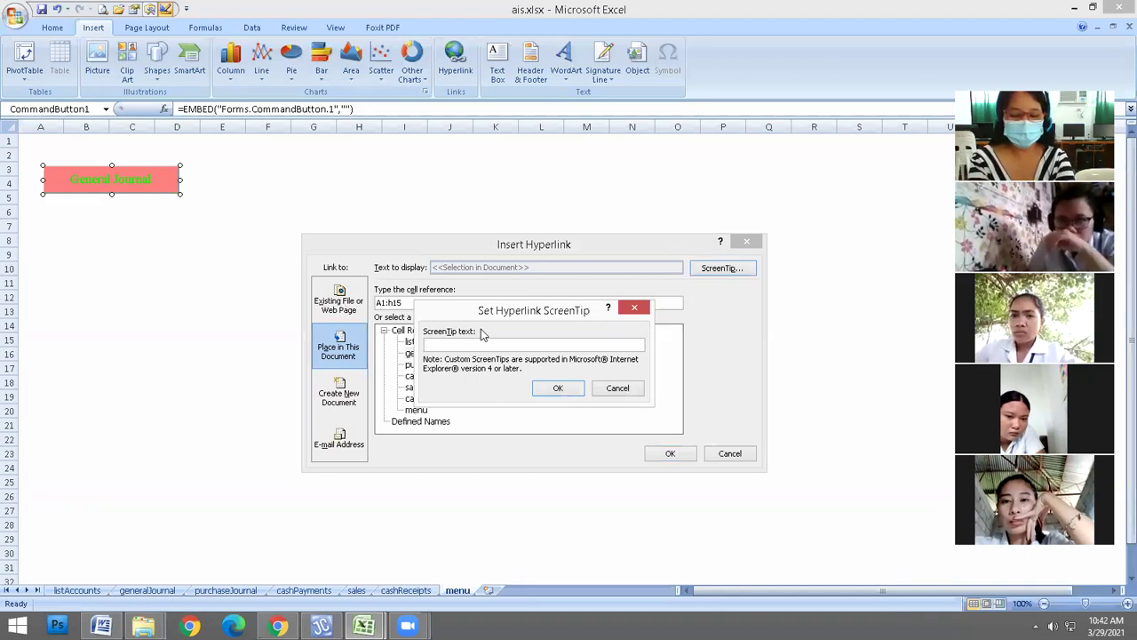
key("Caps_Lock")
type("GUI")
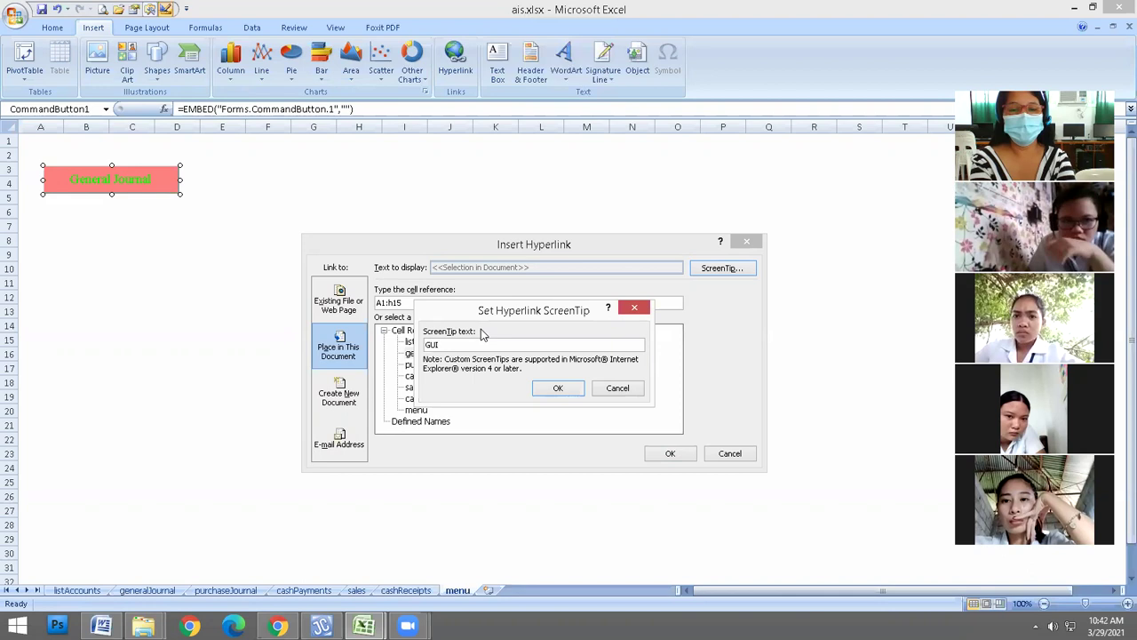
key("Caps_Lock")
type("and")
key("Caps_Lock")
type("S")
key("Caps_Lock")
type("ummary")
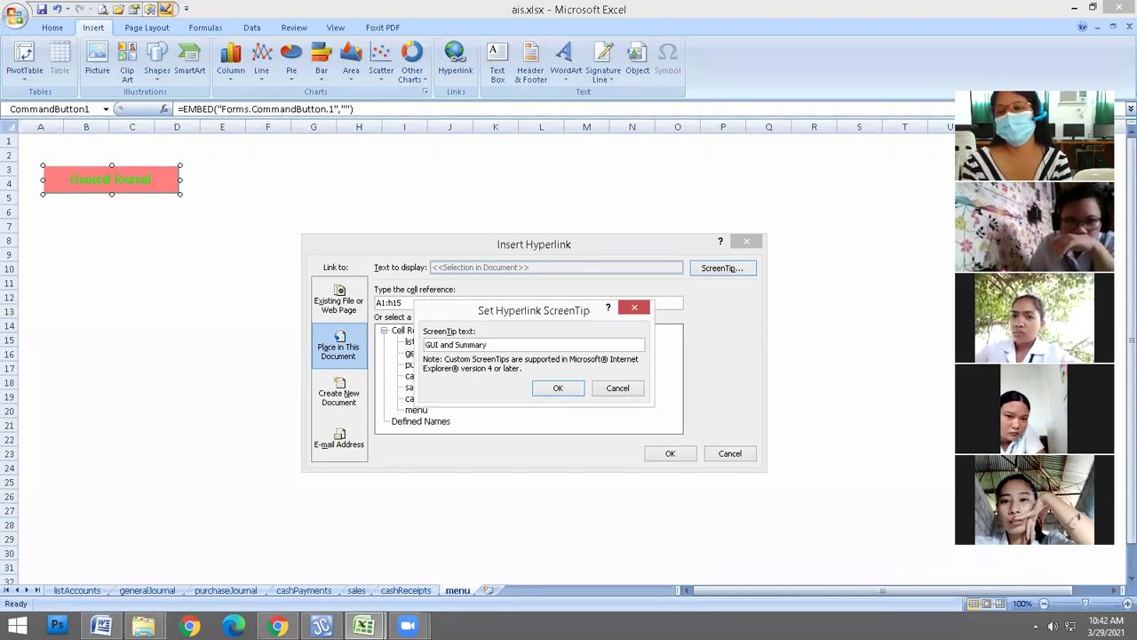
left_click(560, 389)
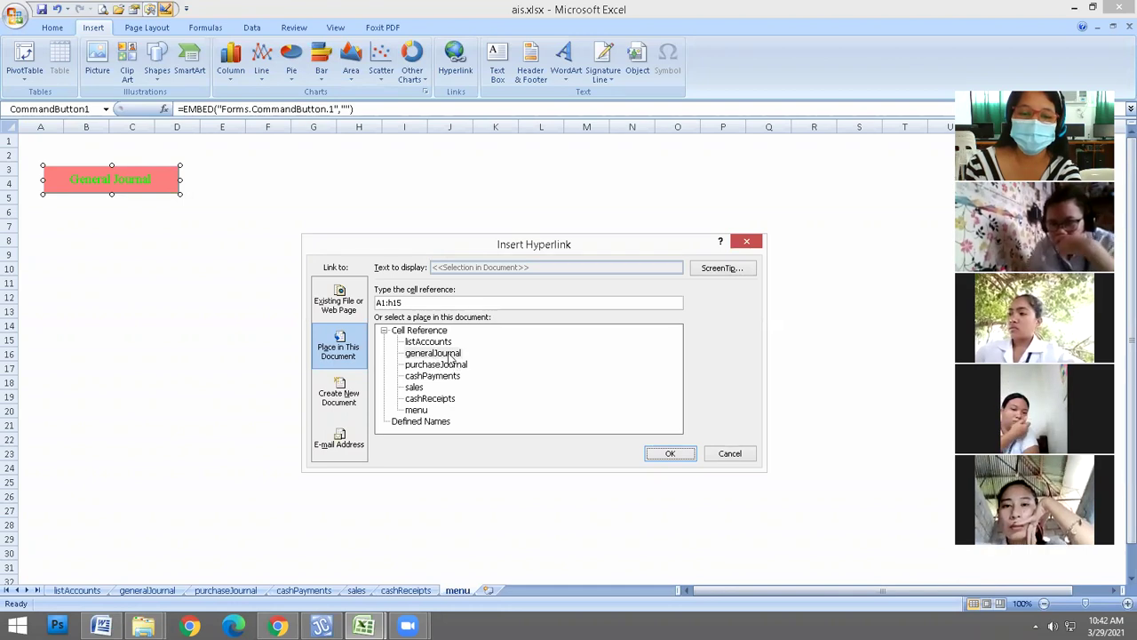
- Select generalJournal as the link target, recheck the cell reference and ScreenTip, insert the hyperlink and deselect the button
left_click(436, 353)
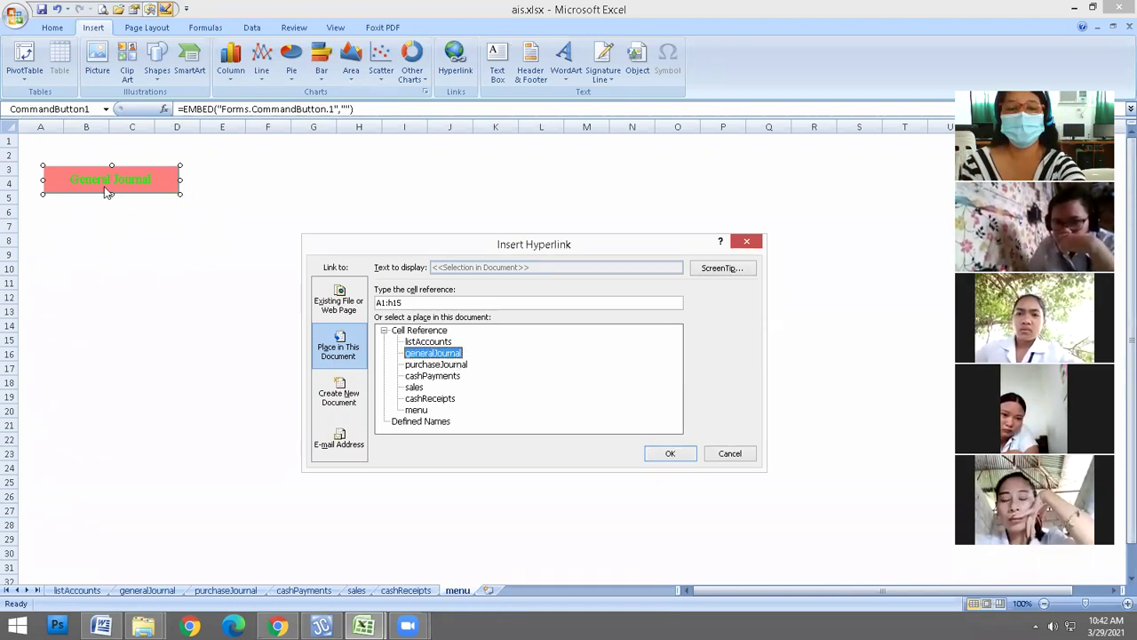
left_click_drag(414, 302, 370, 304)
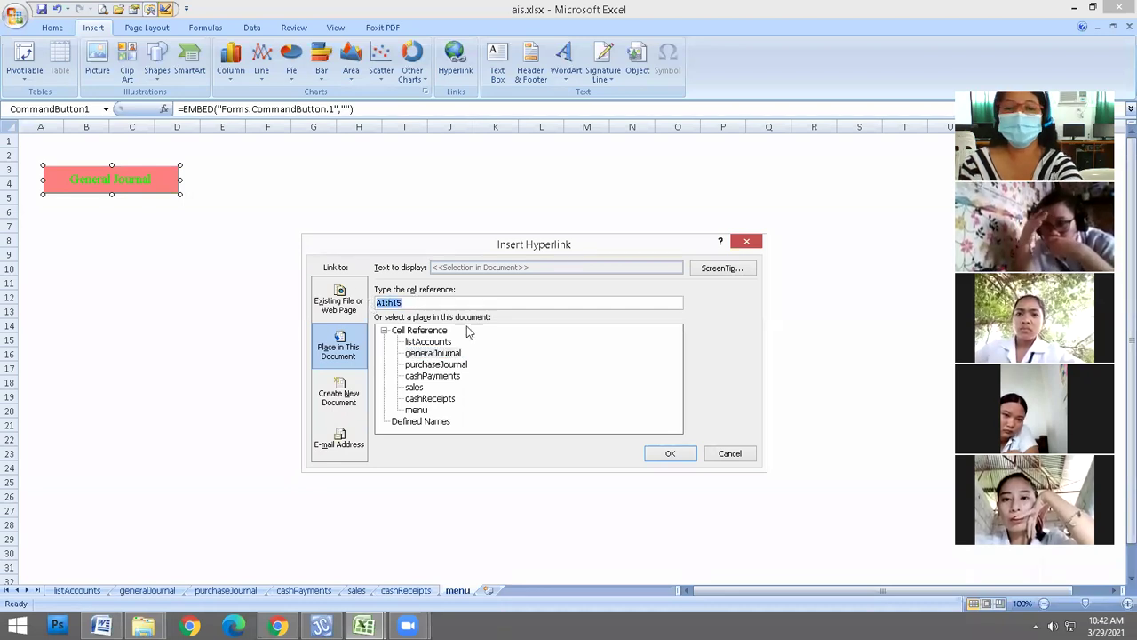
left_click(740, 271)
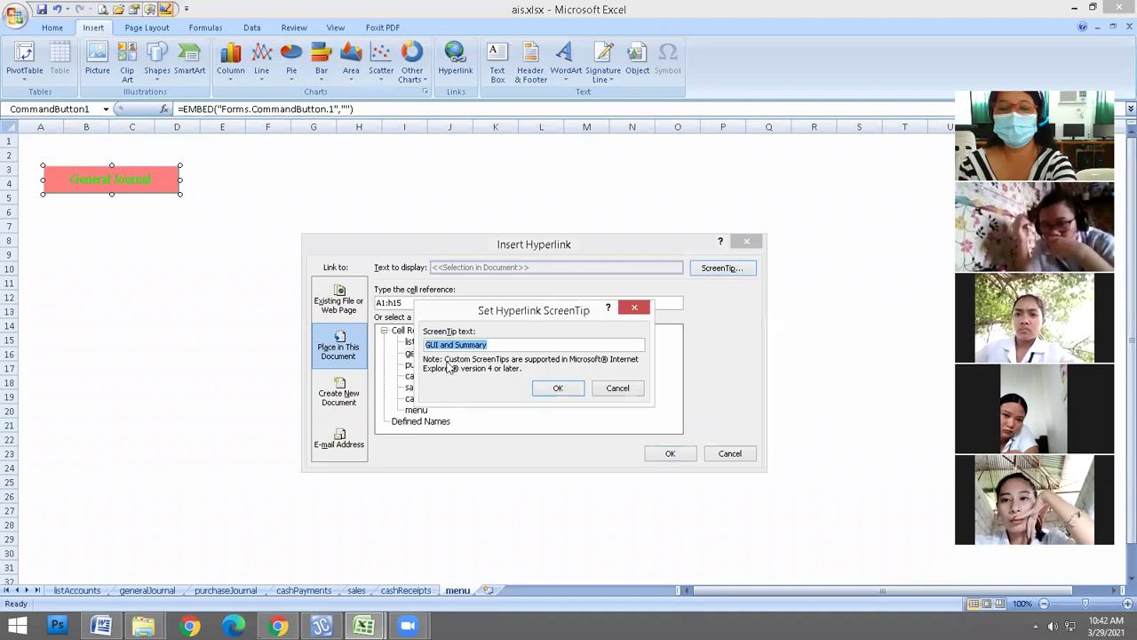
left_click(570, 394)
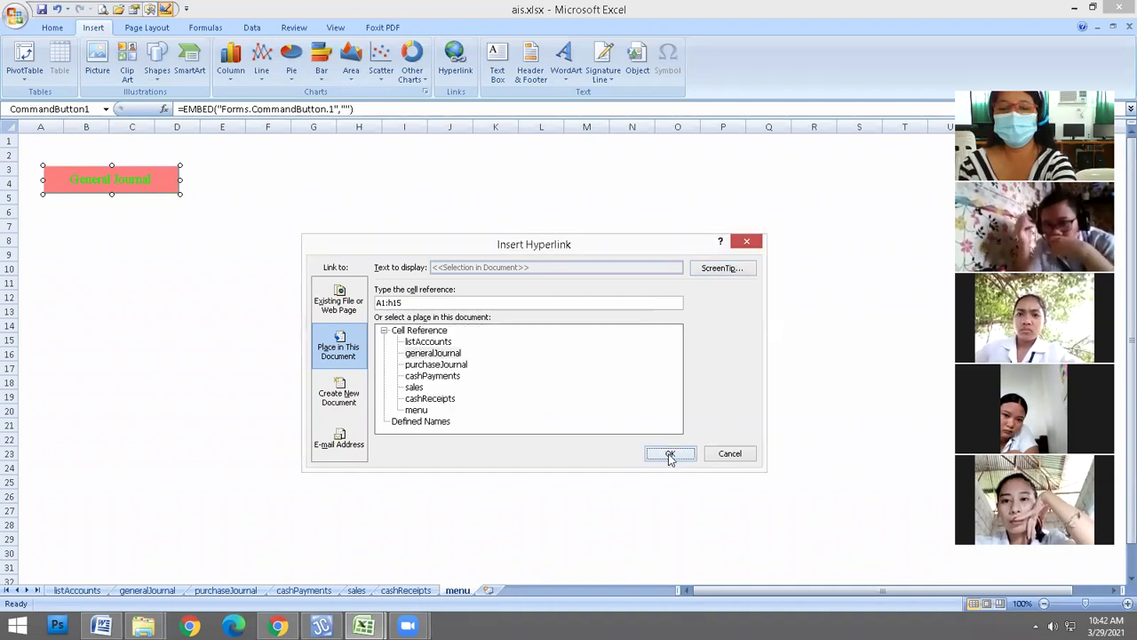
left_click(667, 454)
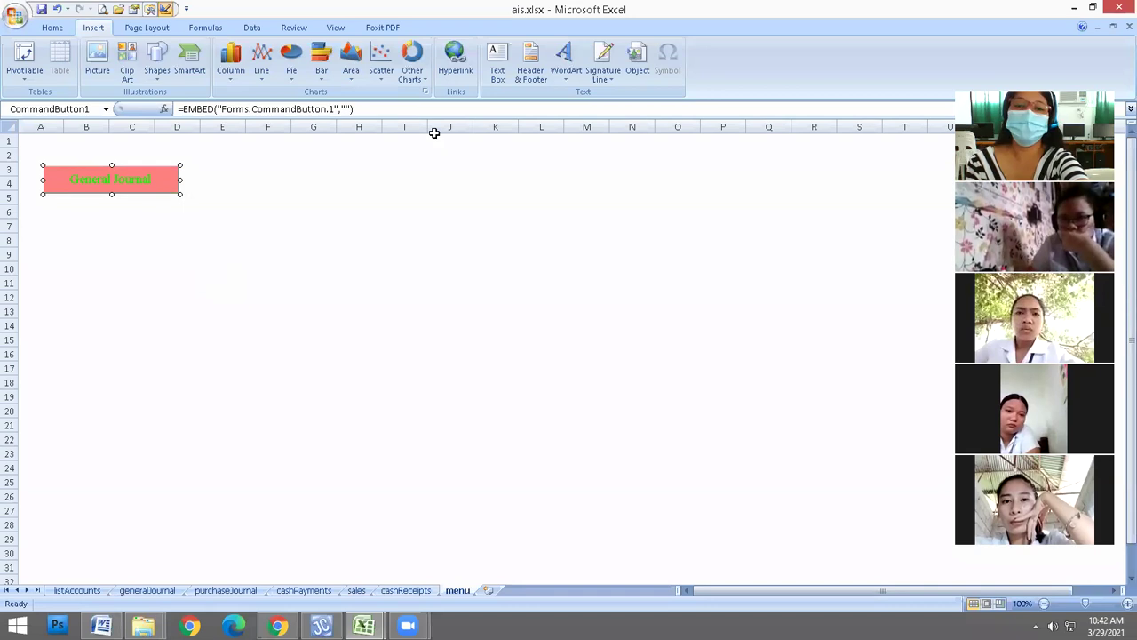
left_click(161, 227)
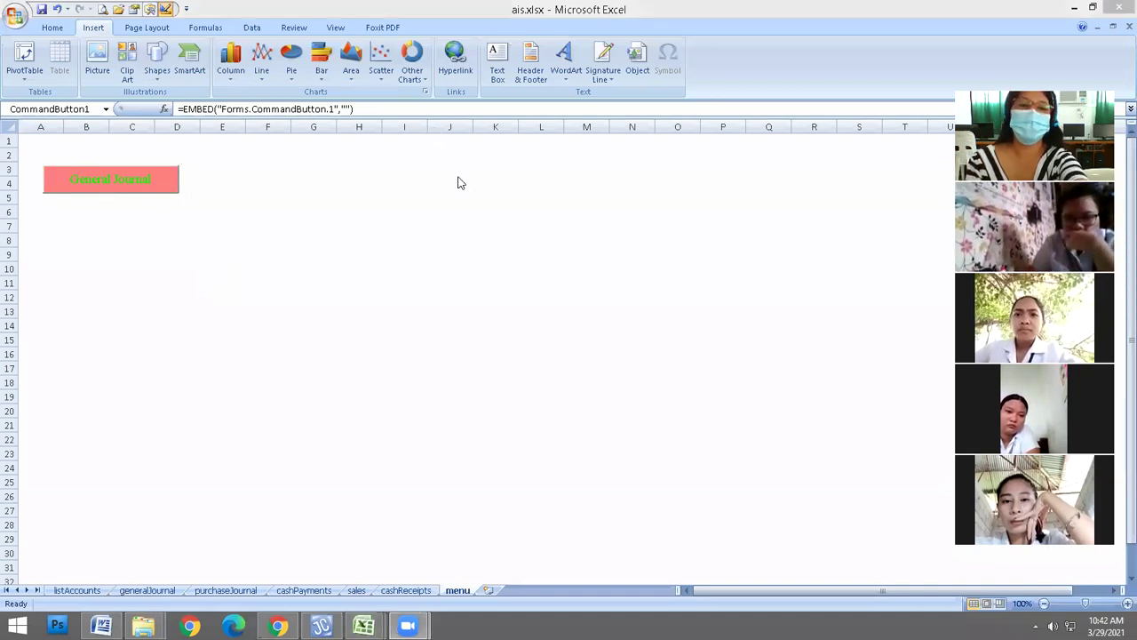
left_click_drag(315, 239, 290, 235)
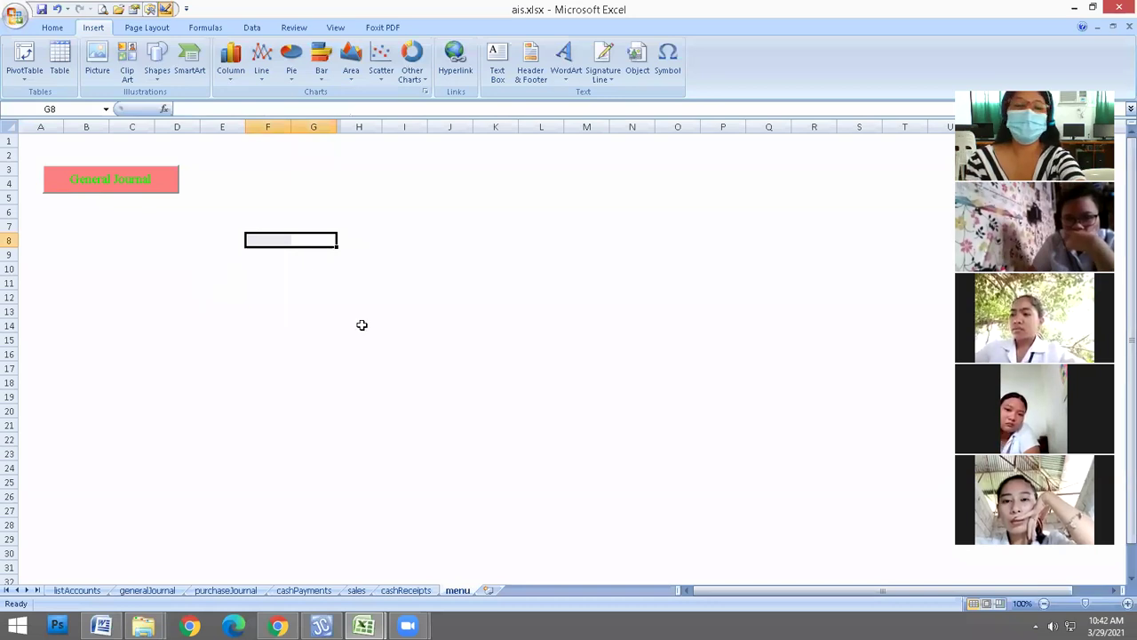
- Test the General Journal button's hyperlink from the menu sheet, checking its ScreenTip and target, and deselect the linked range
left_click(169, 198)
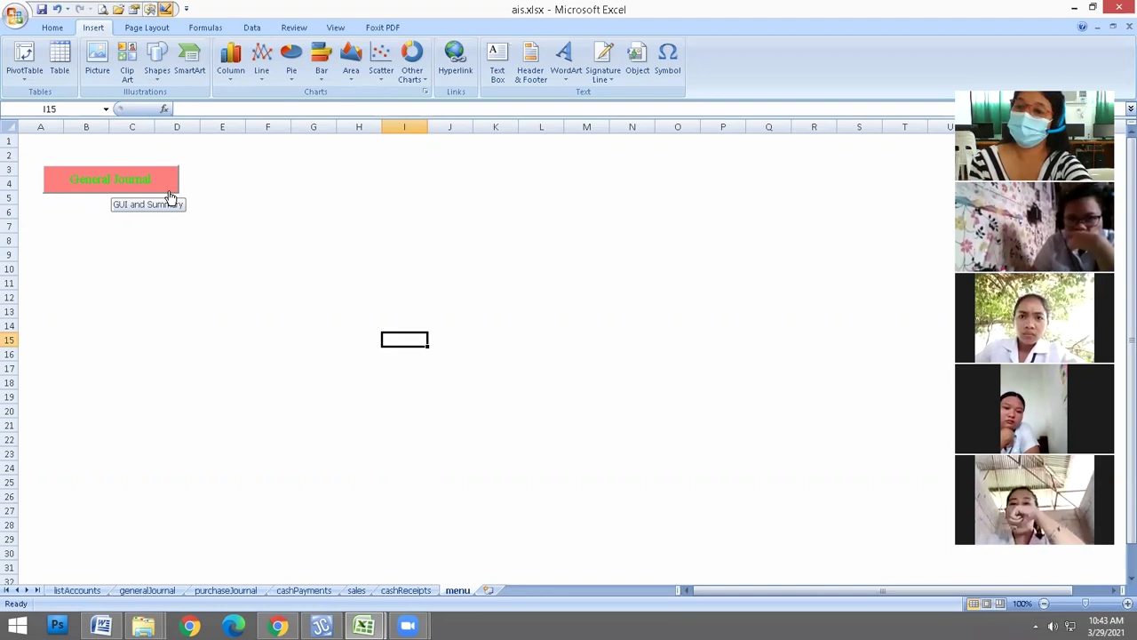
left_click(305, 196)
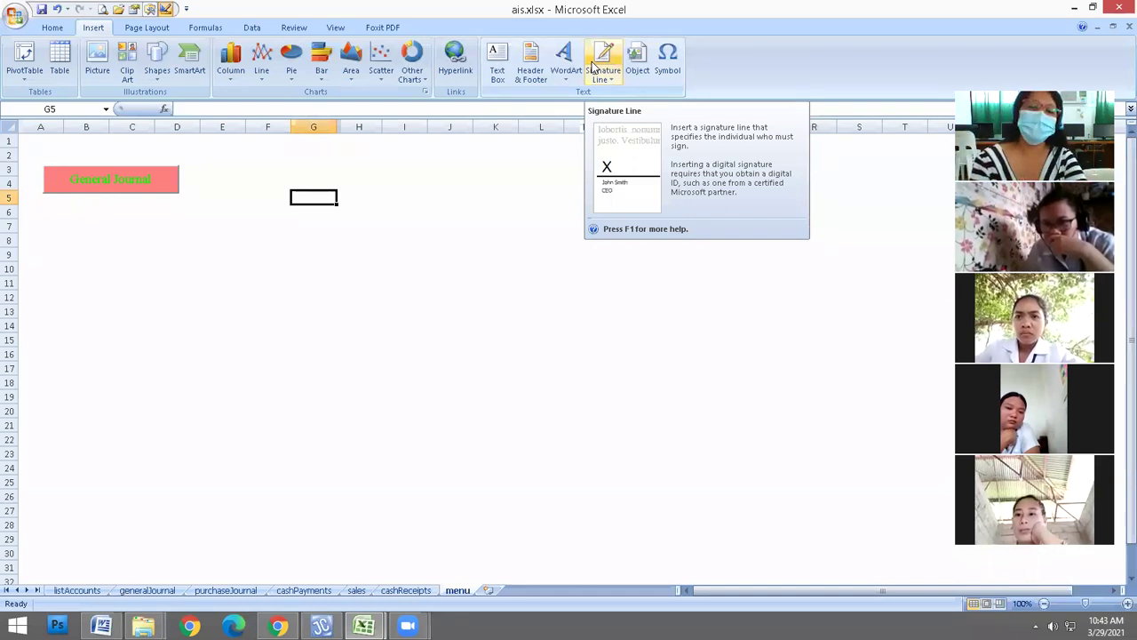
left_click(145, 183)
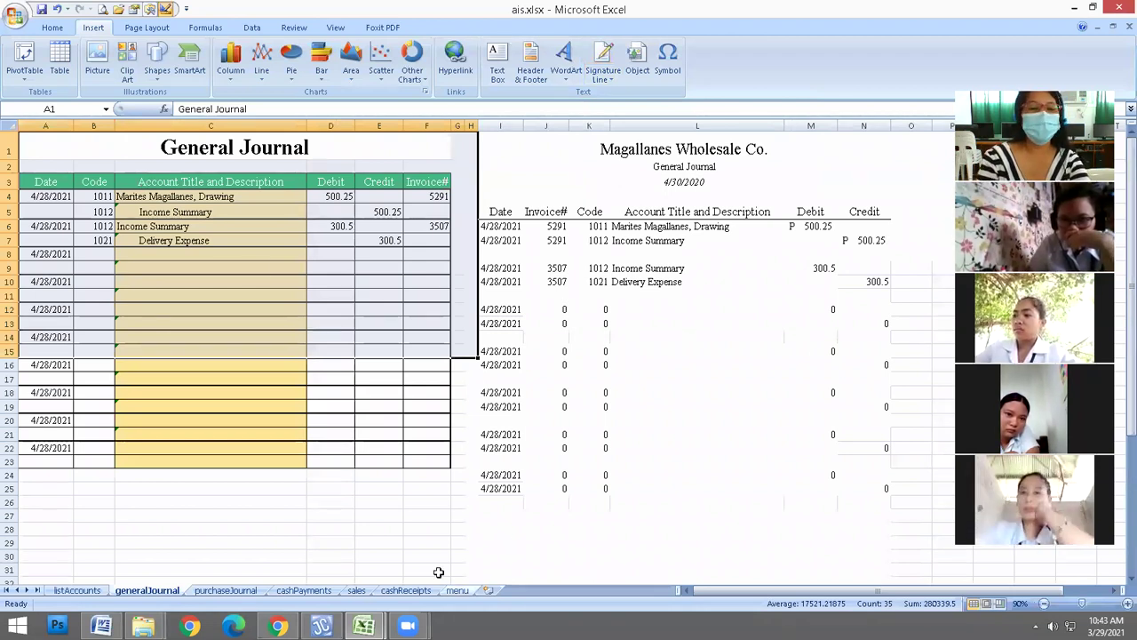
left_click(480, 166)
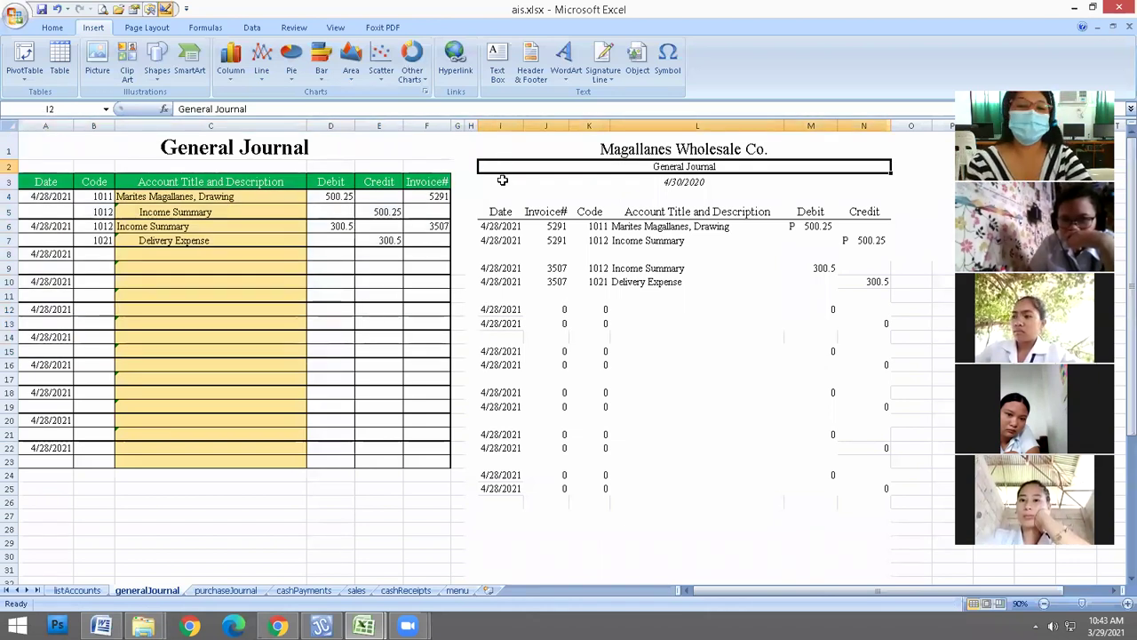
- Draw an ActiveX command button about 74 wide and 29 high between the two tables at the top of the generalJournal sheet
left_click(151, 14)
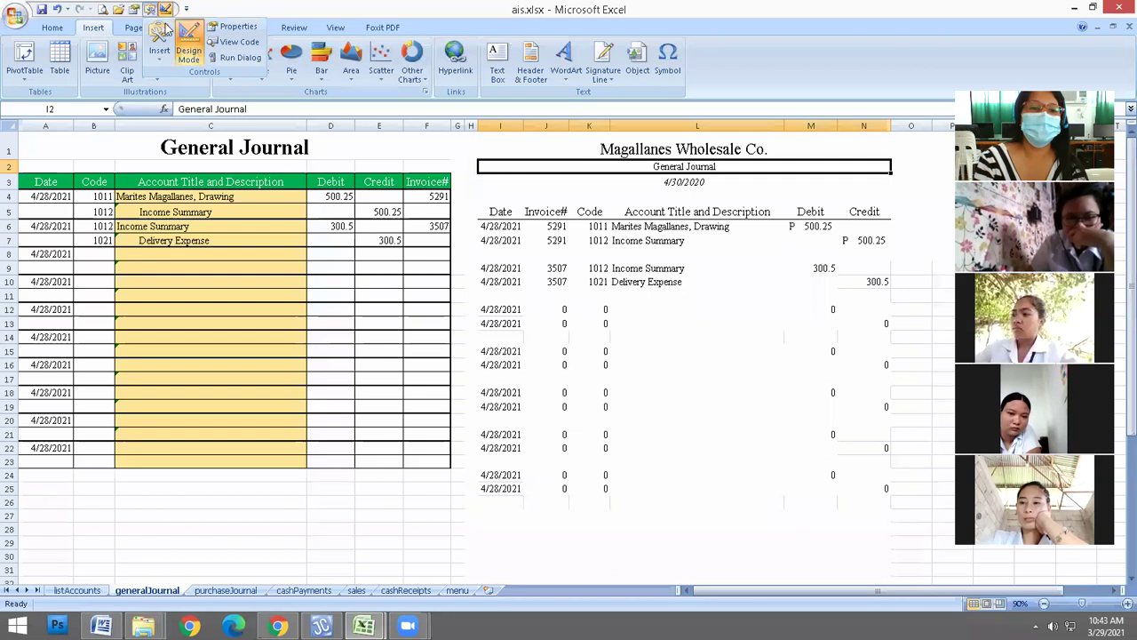
left_click(159, 46)
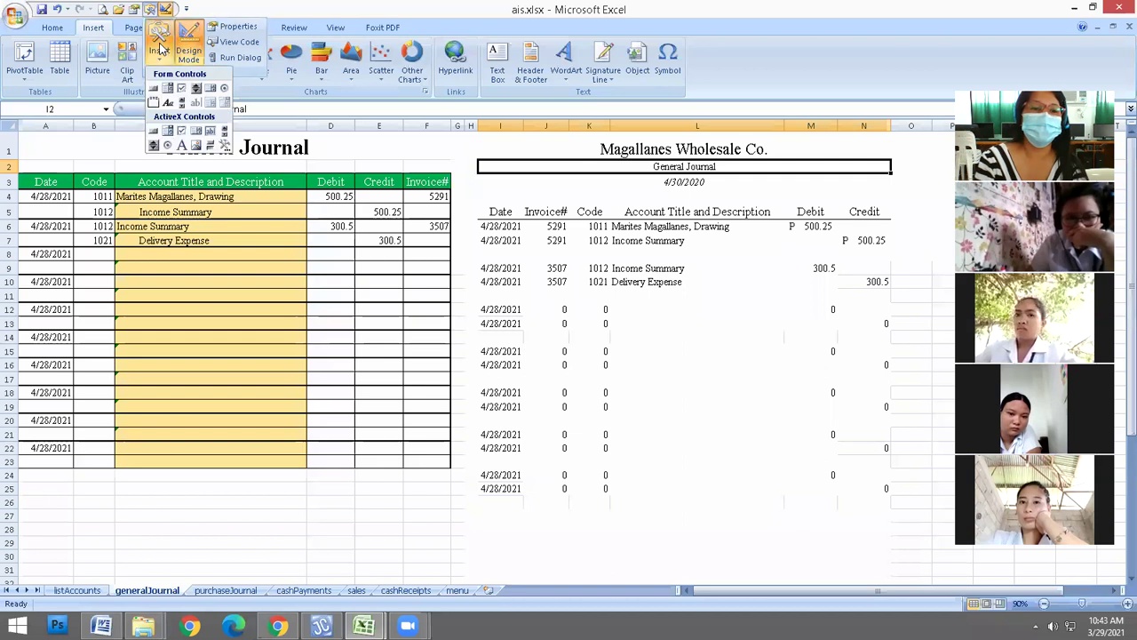
left_click(153, 133)
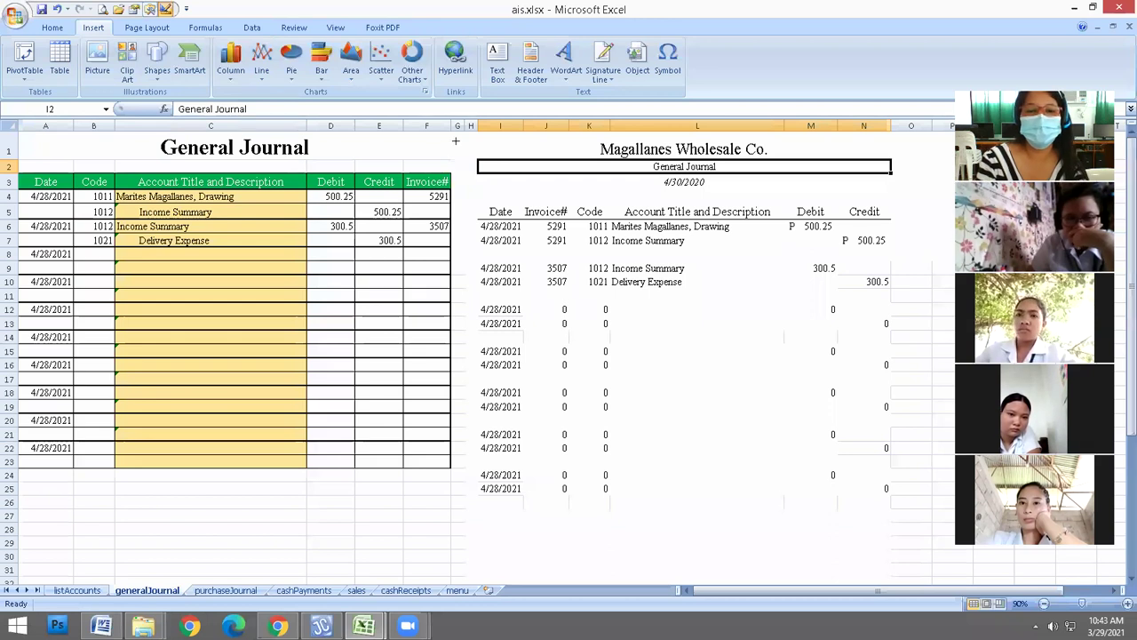
left_click_drag(450, 143, 514, 168)
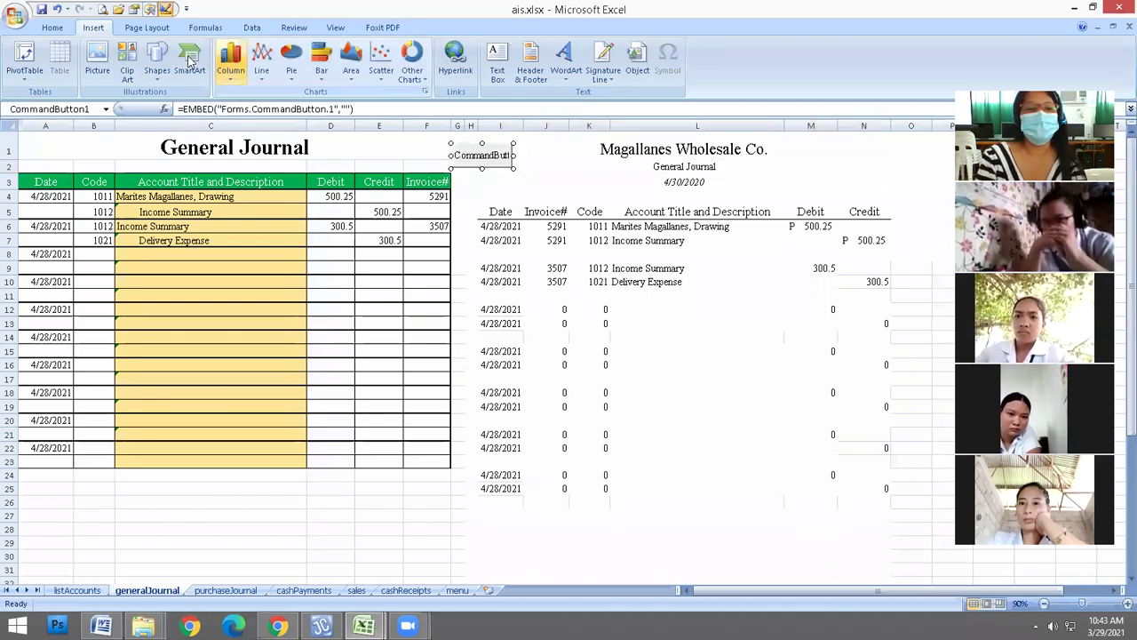
- Set the new command button's Caption to Menu in its properties
left_click(134, 10)
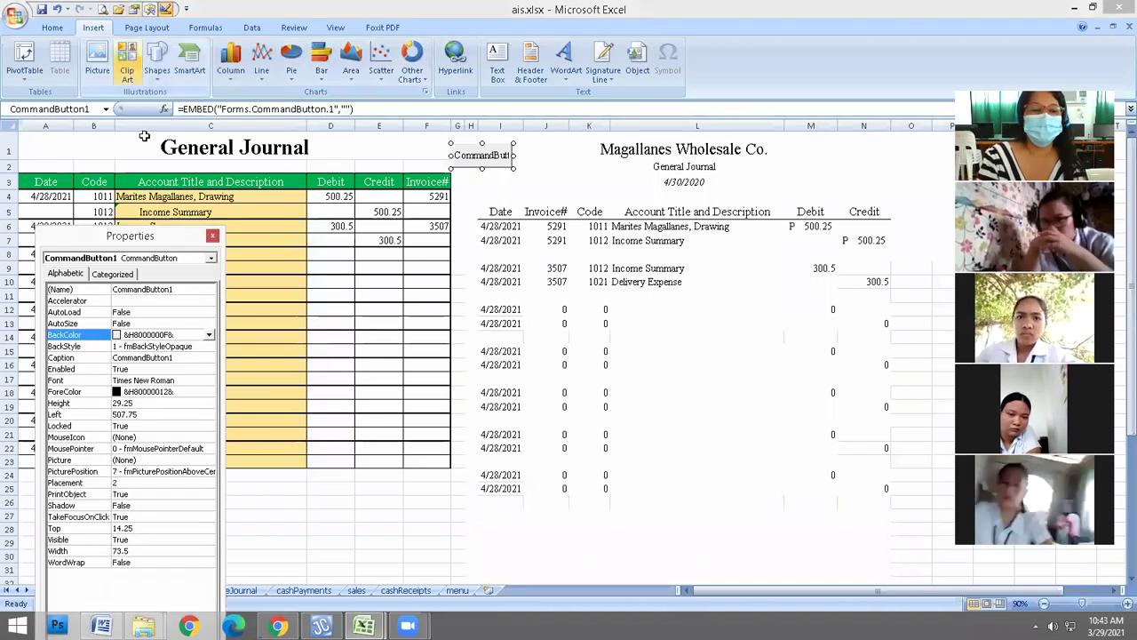
left_click(64, 358)
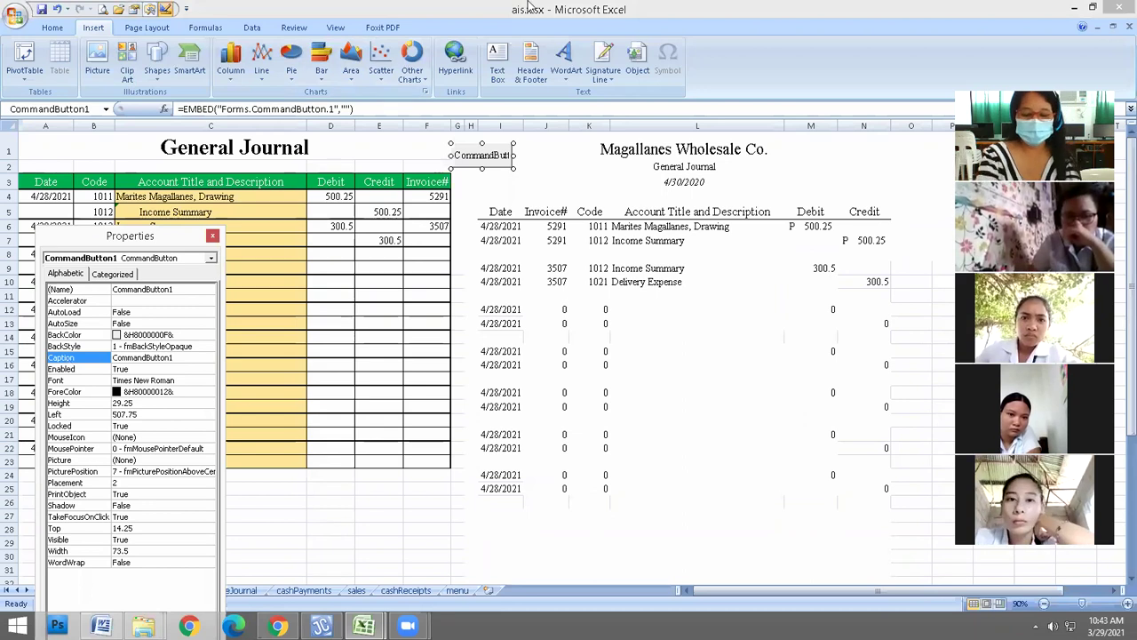
type("Menu")
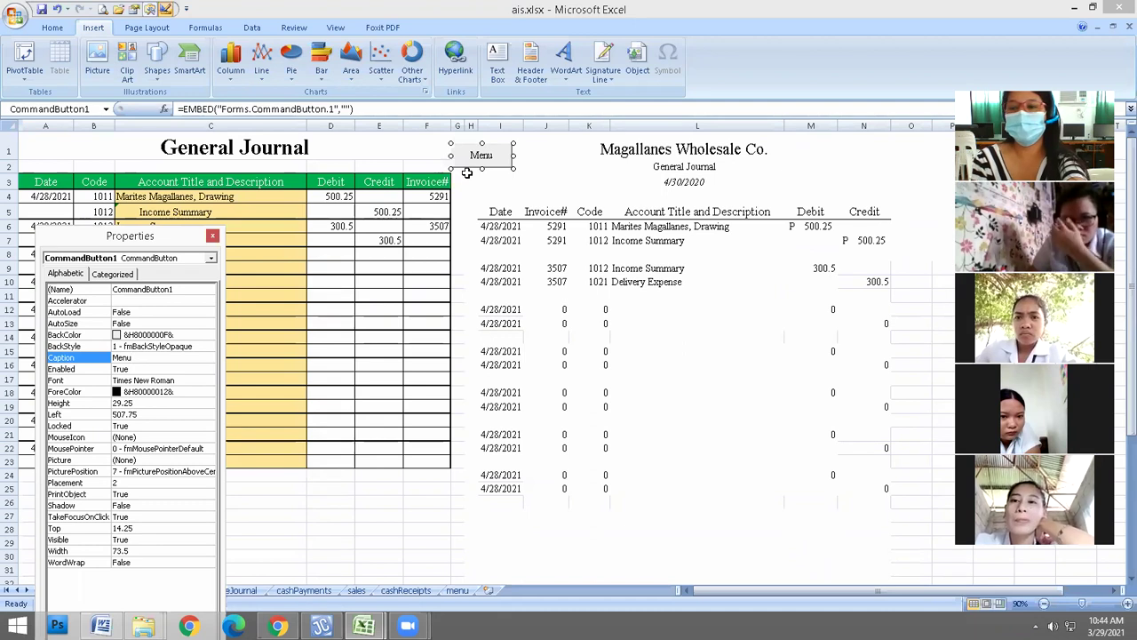
left_click(68, 356)
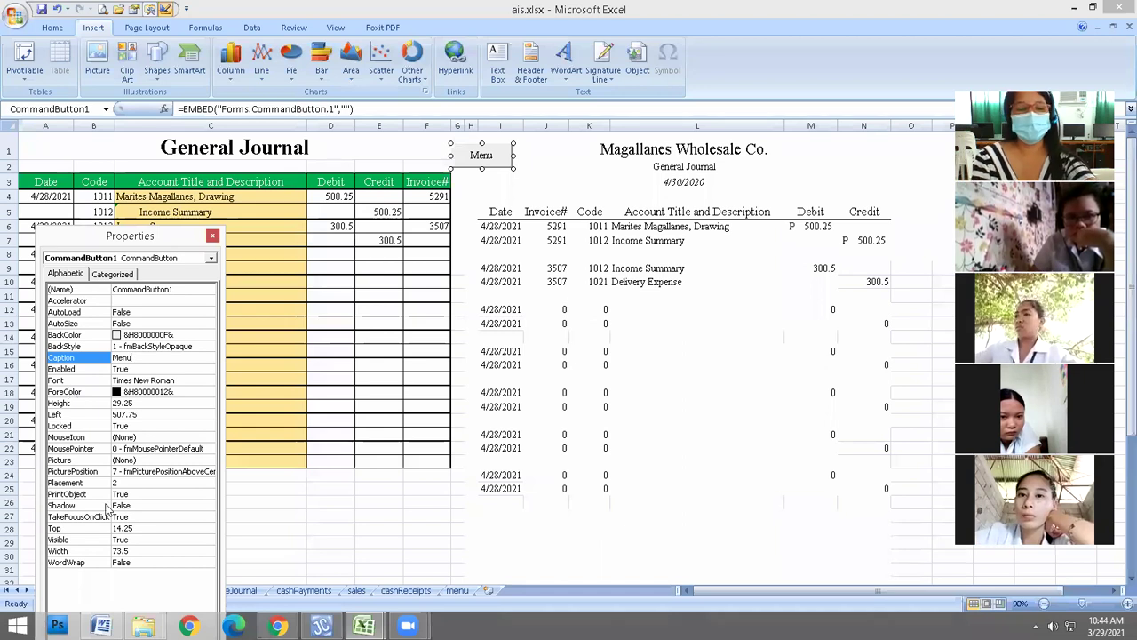
left_click(135, 552)
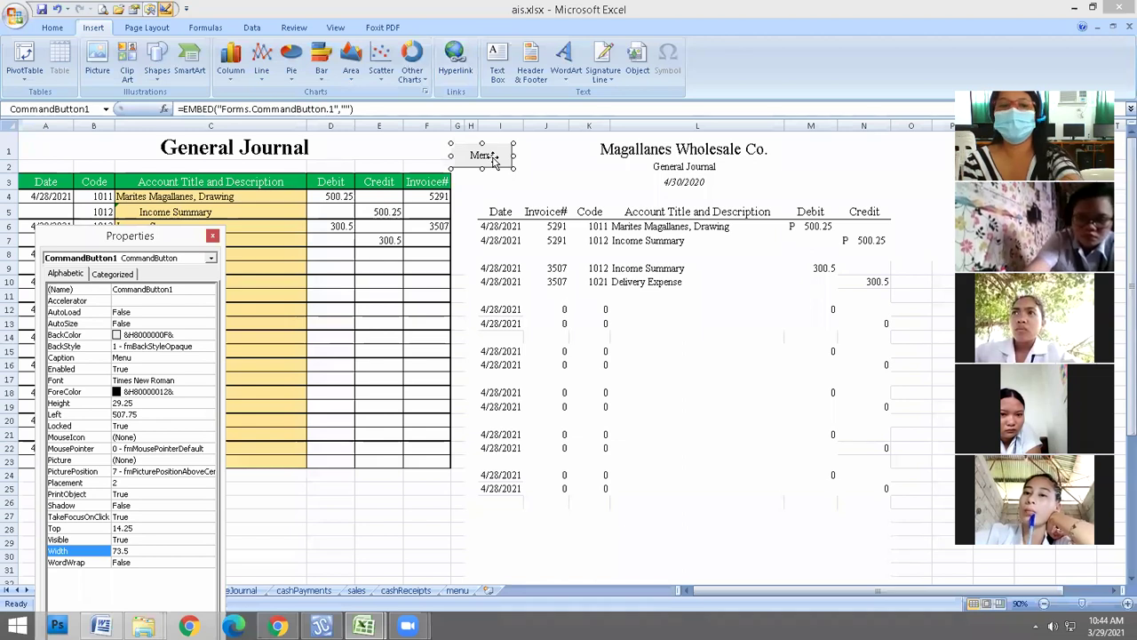
- Hyperlink the Menu button to cell A1 of the menu sheet in this document and deselect the button
left_click(464, 68)
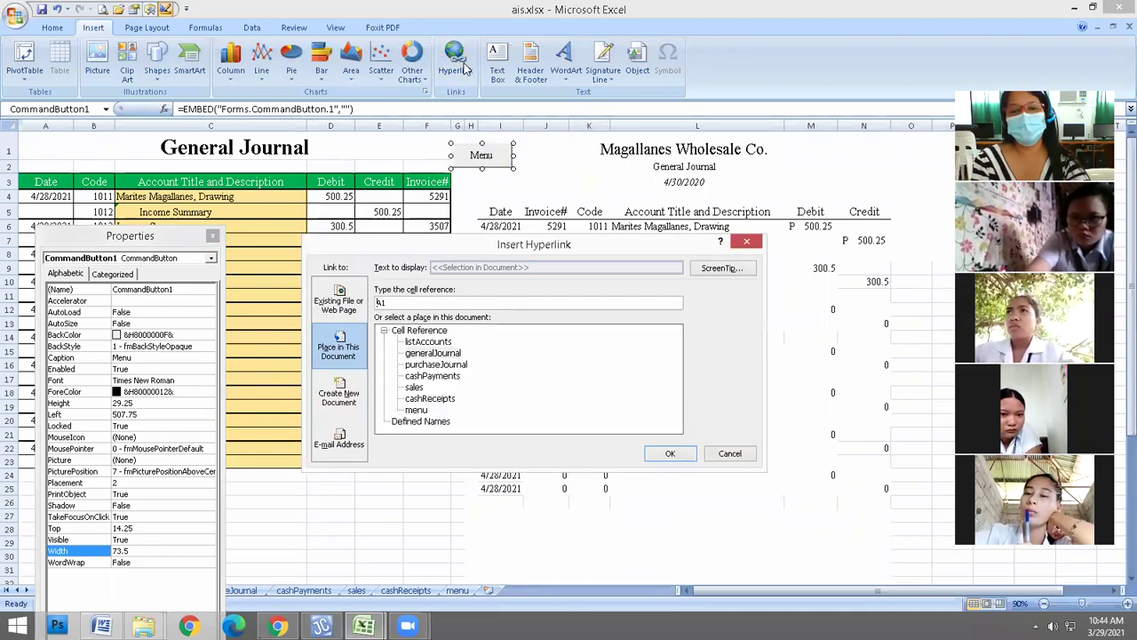
left_click(416, 409)
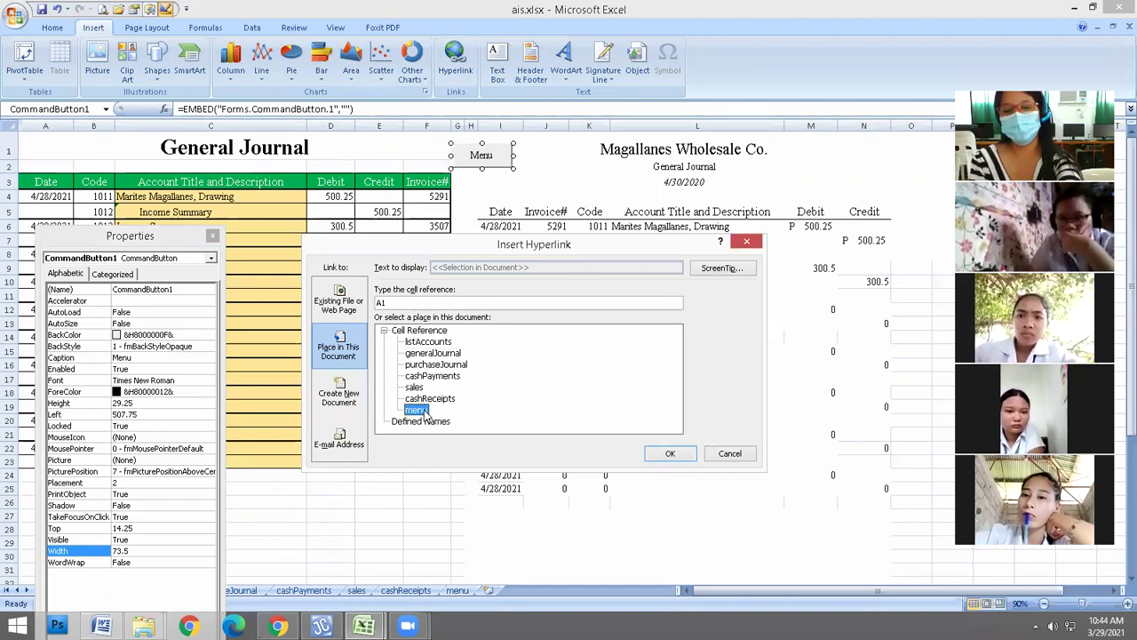
left_click(677, 453)
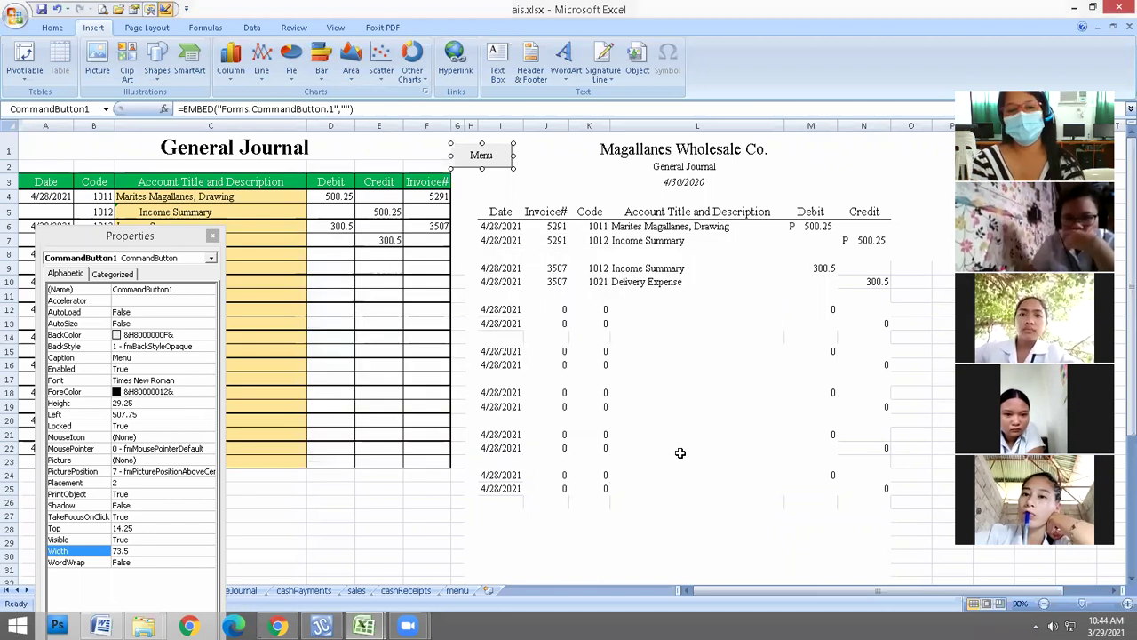
left_click(578, 207)
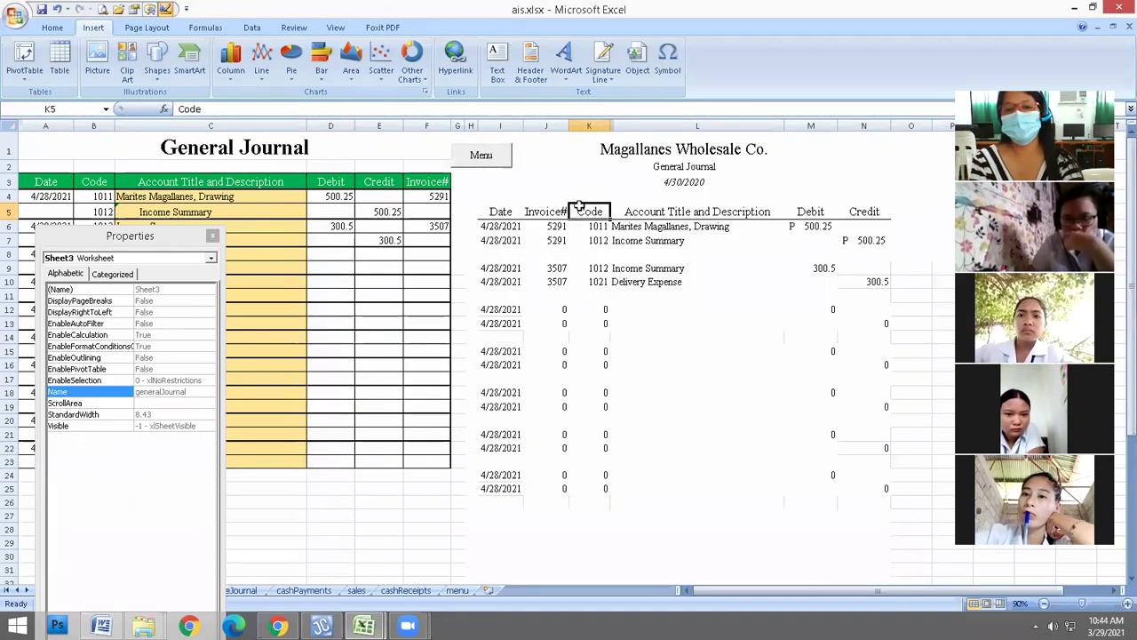
- Test the Menu and General Journal buttons by following their links back and forth, closing the properties window and ending on the menu sheet
left_click(498, 160)
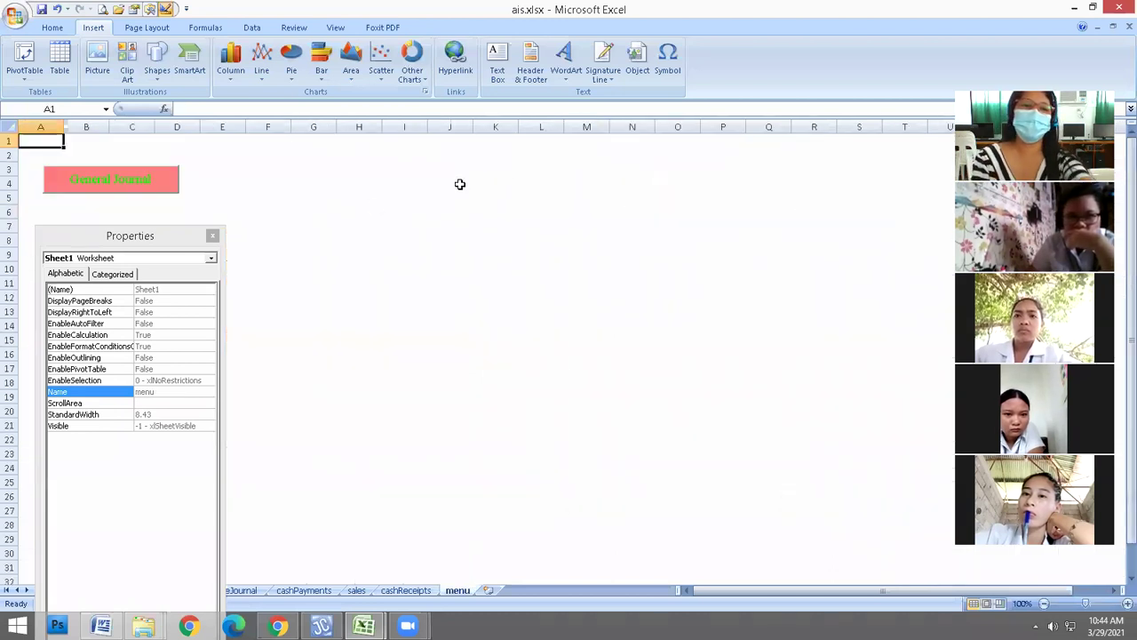
left_click(212, 236)
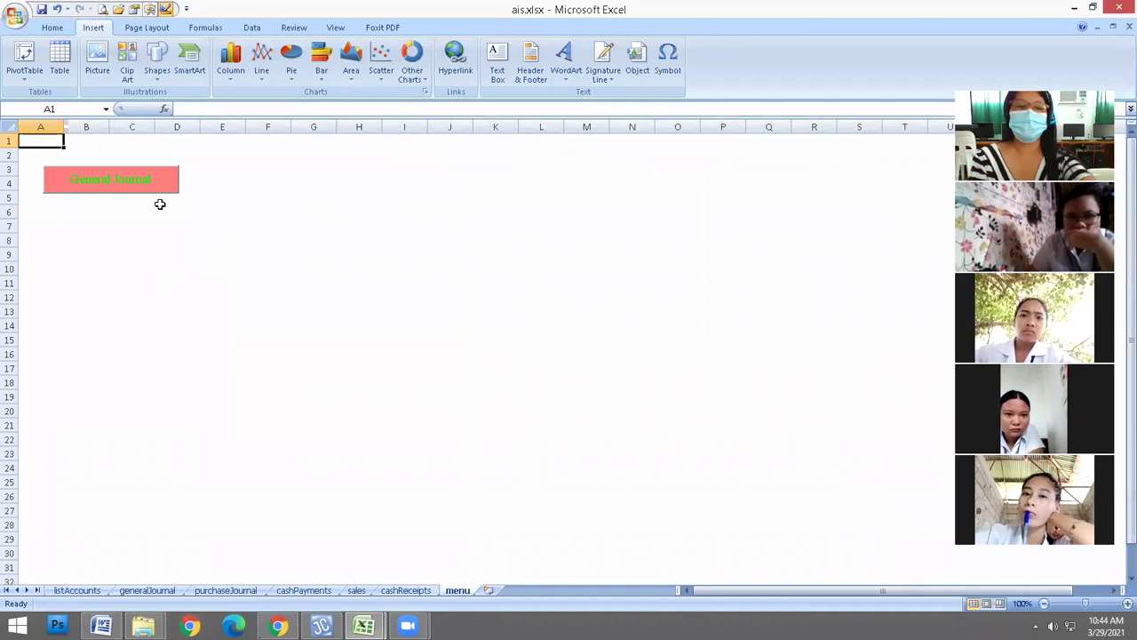
left_click(126, 187)
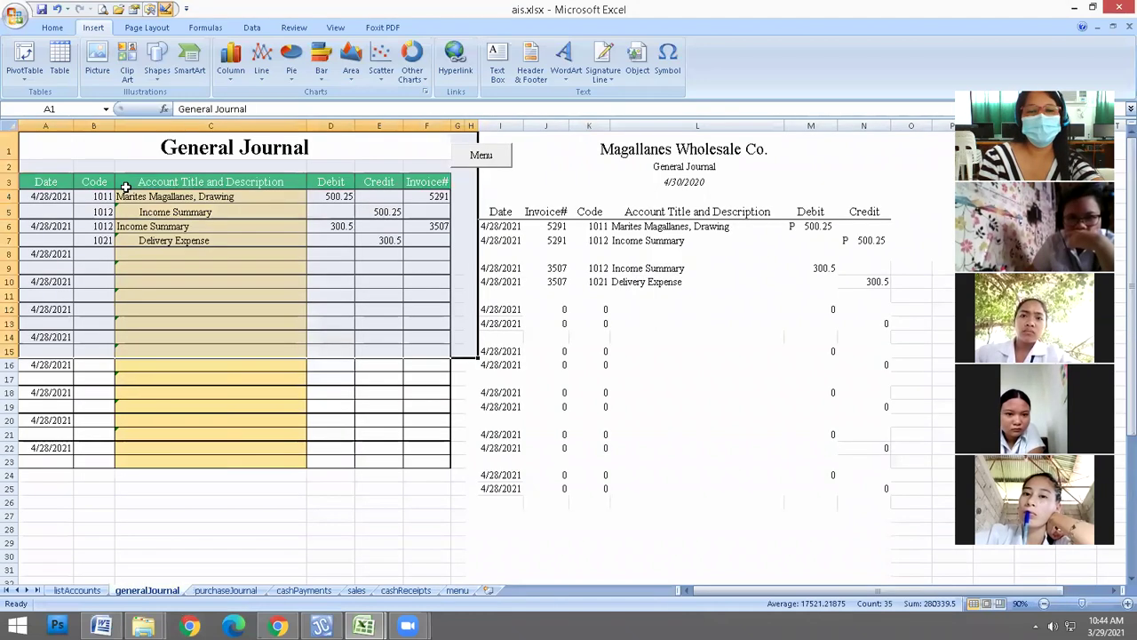
left_click(496, 157)
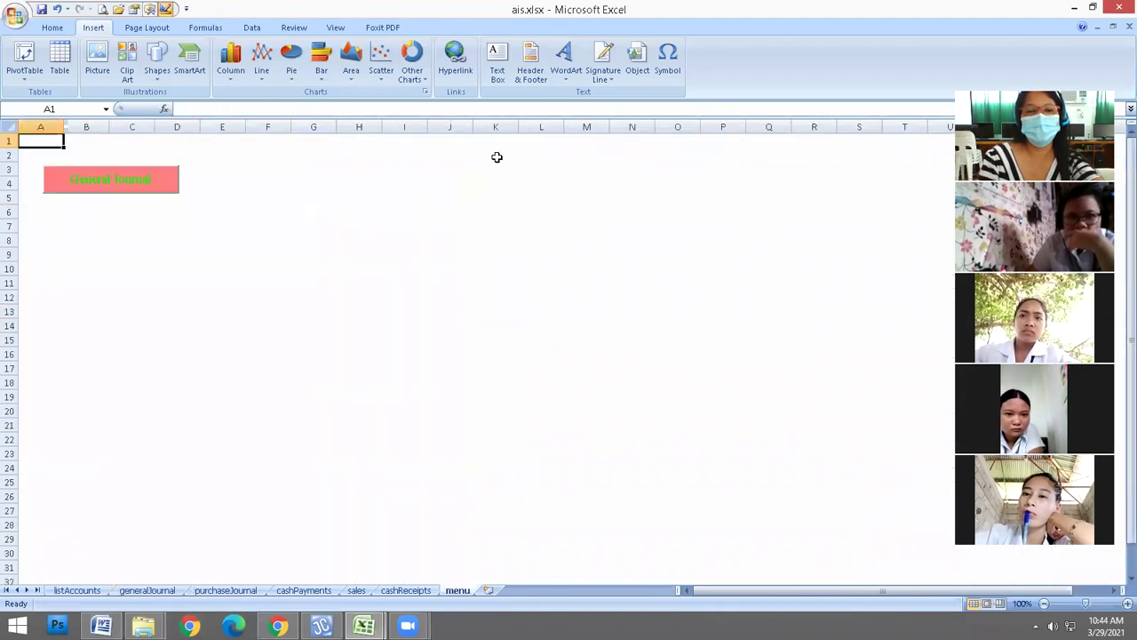
left_click(121, 196)
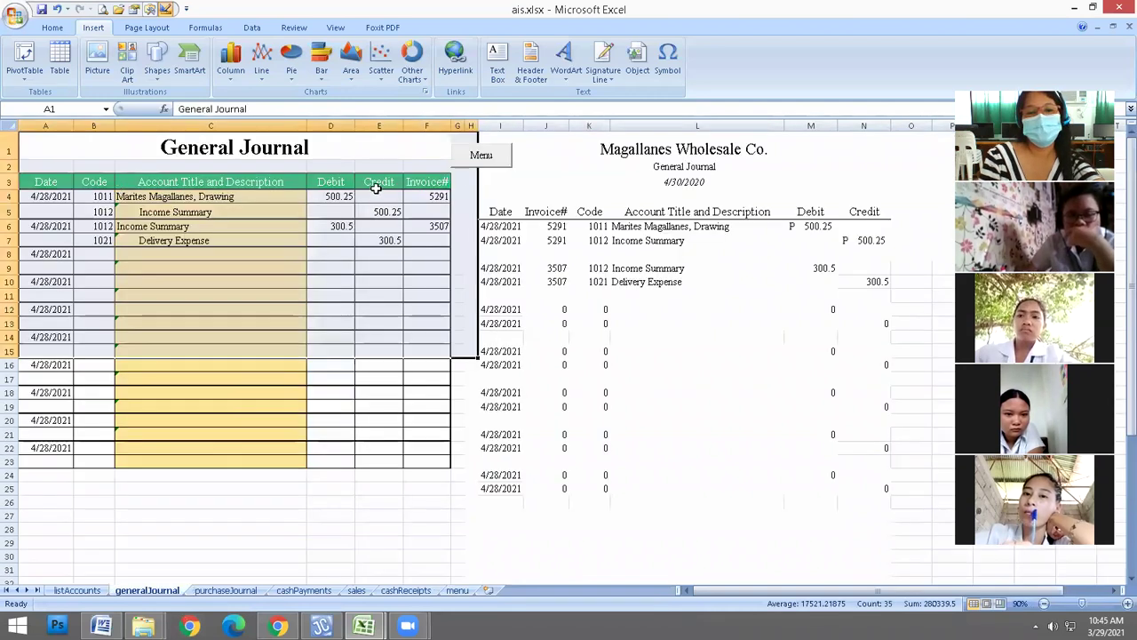
left_click(481, 156)
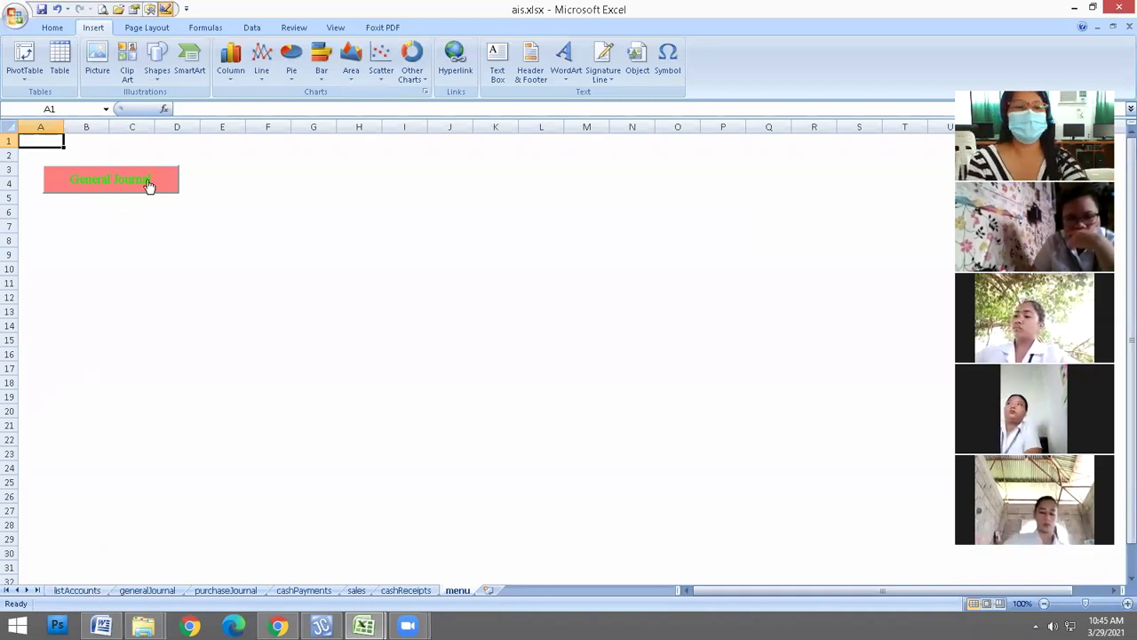
left_click(59, 215)
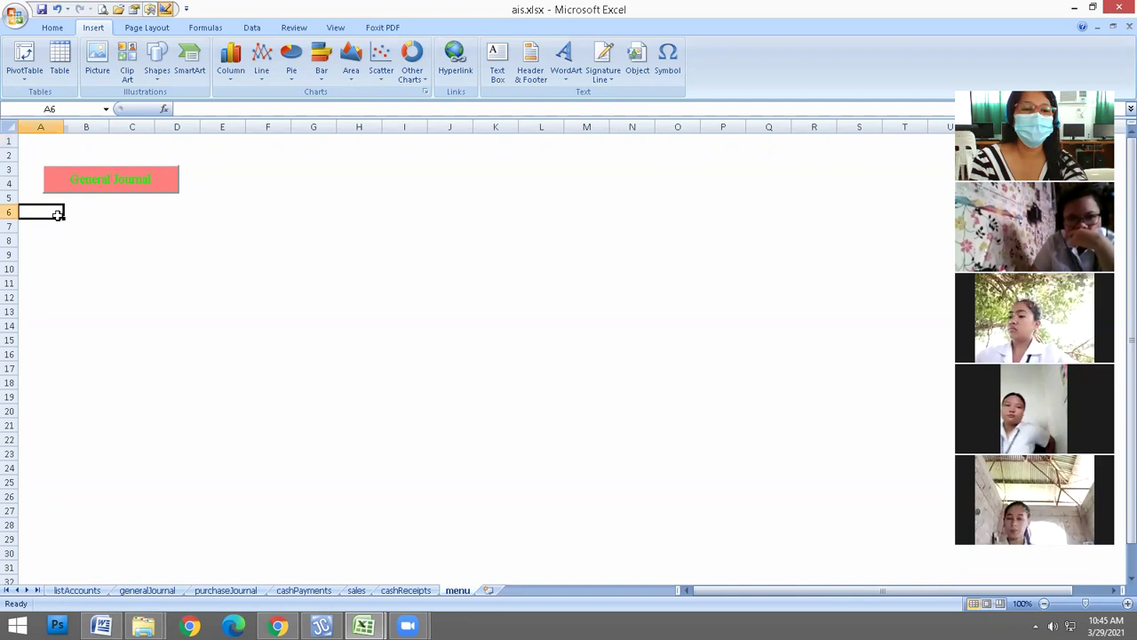
left_click(152, 240)
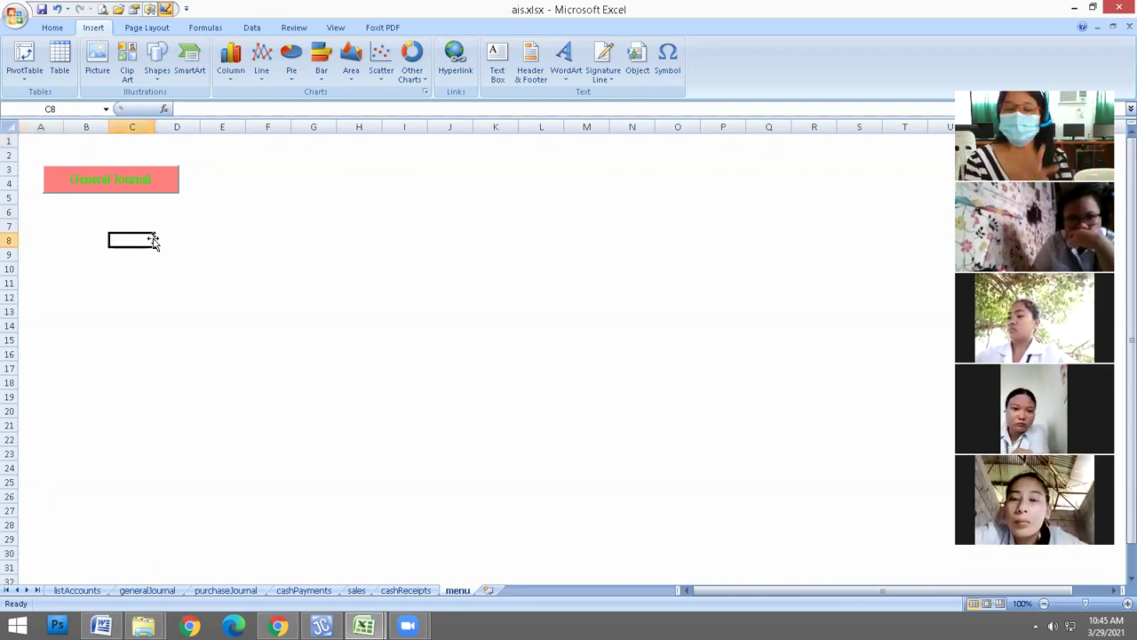
- Duplicate the General Journal button on the menu sheet and place the copy directly below the original, around rows 6 to 7
right_click(124, 183)
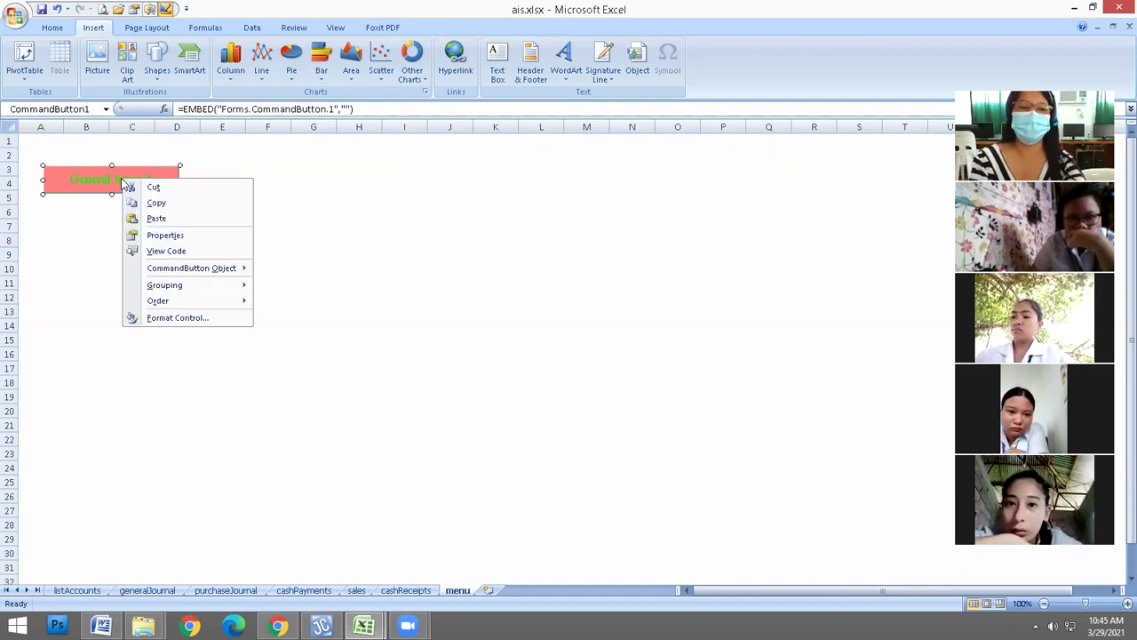
left_click(160, 205)
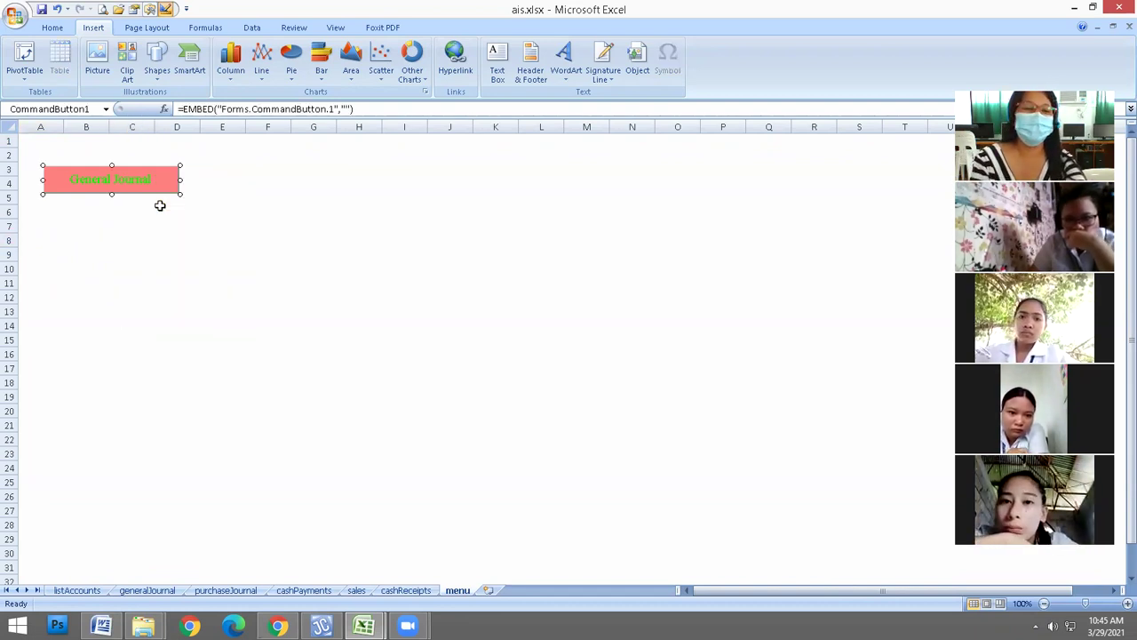
right_click(106, 307)
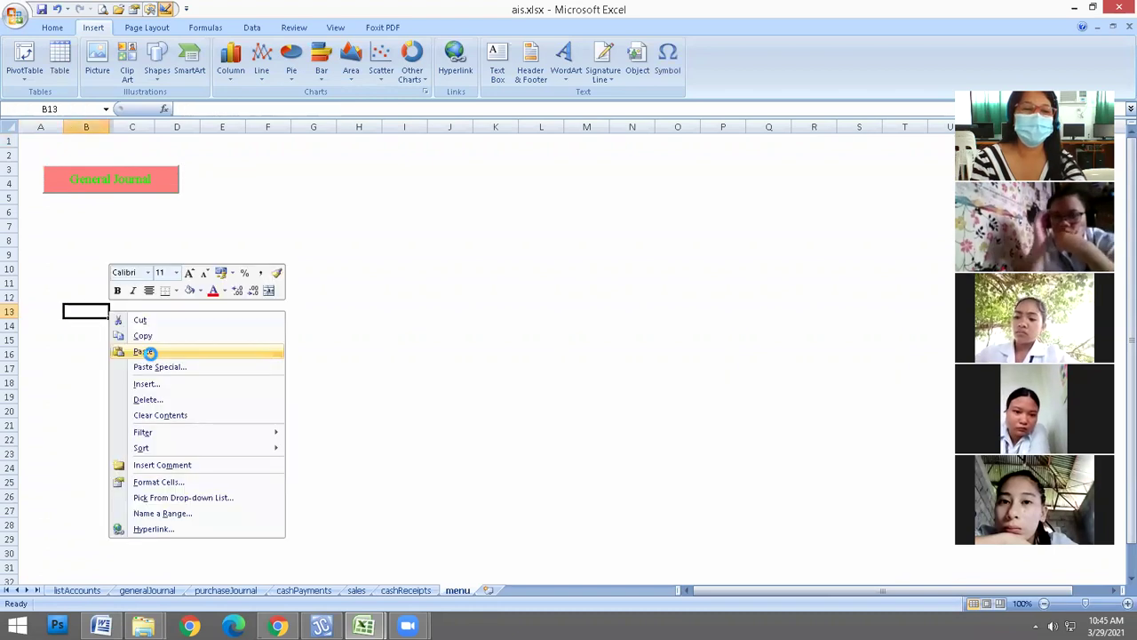
left_click(152, 350)
left_click_drag(107, 239, 116, 233)
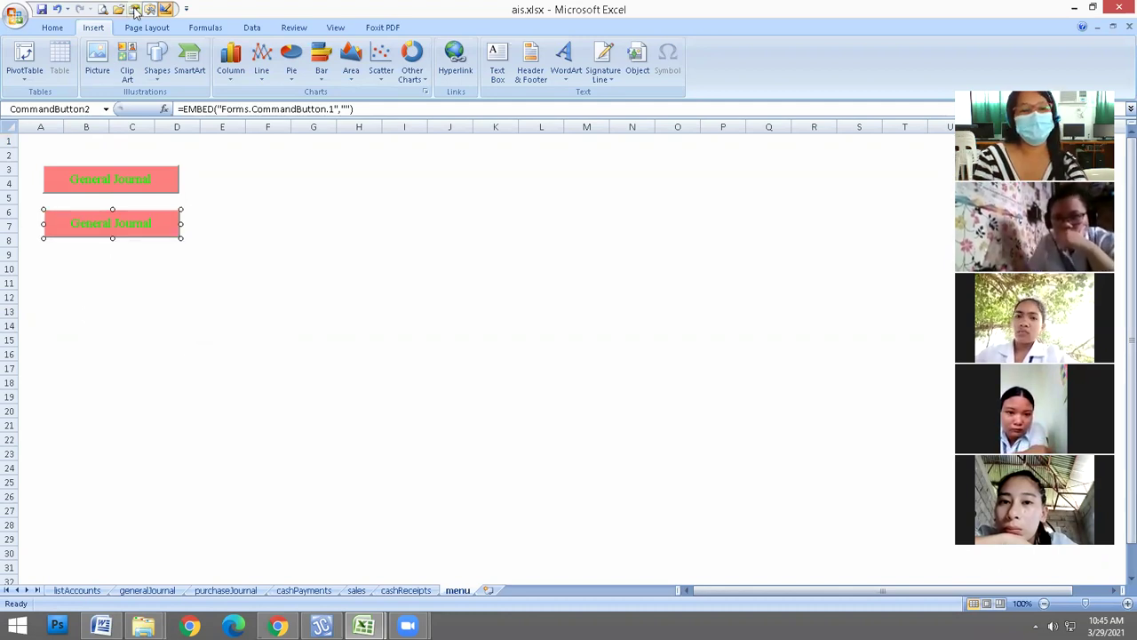
- Set the copied button's Caption to List of Accounts in its properties
left_click_drag(134, 238, 333, 216)
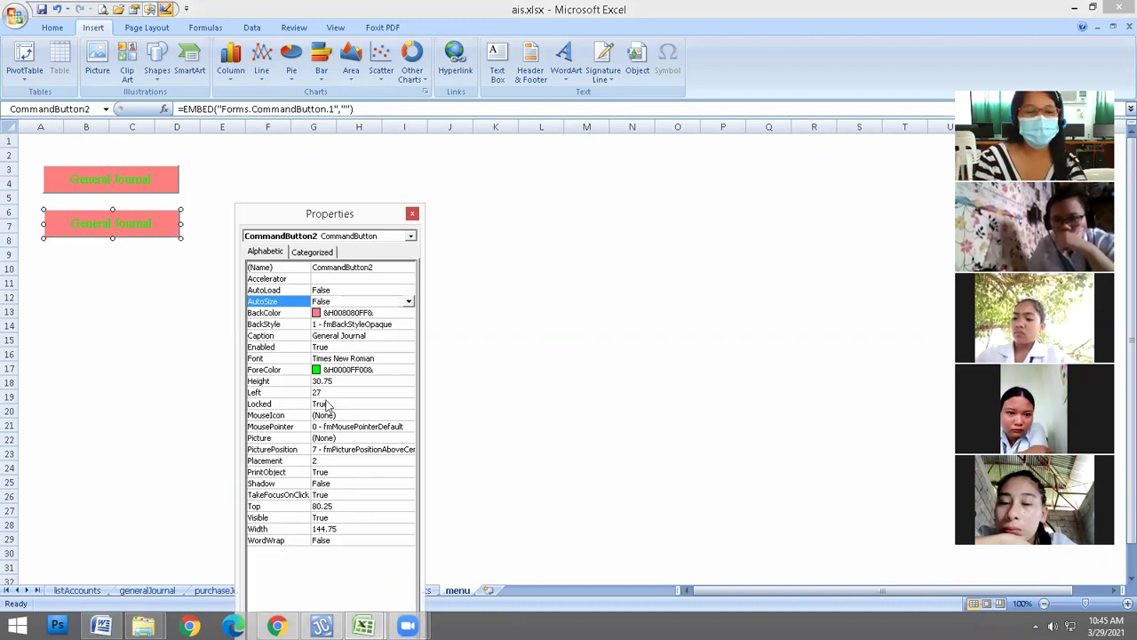
left_click(262, 336)
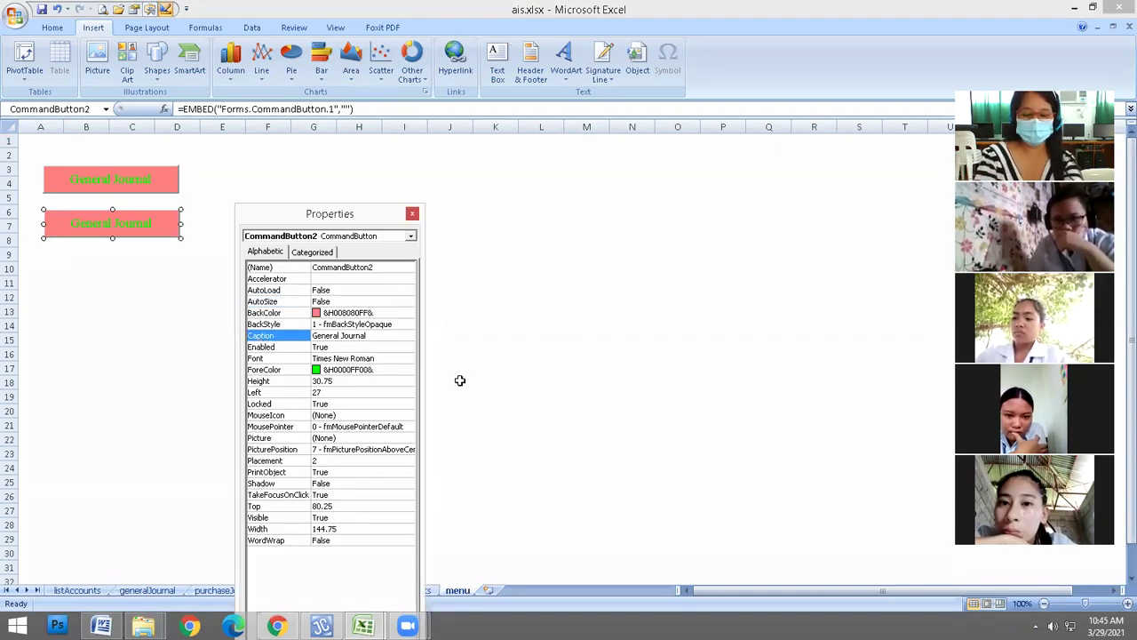
type("List")
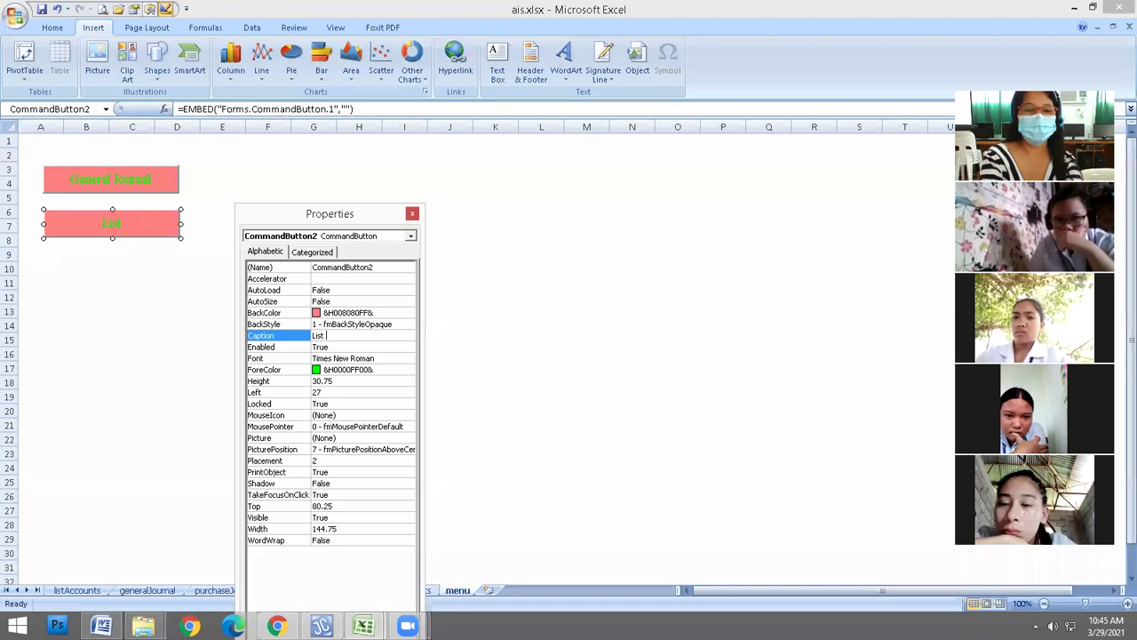
type(" of")
key("Caps_Lock")
type("A")
key("Caps_Lock")
type("ccounts")
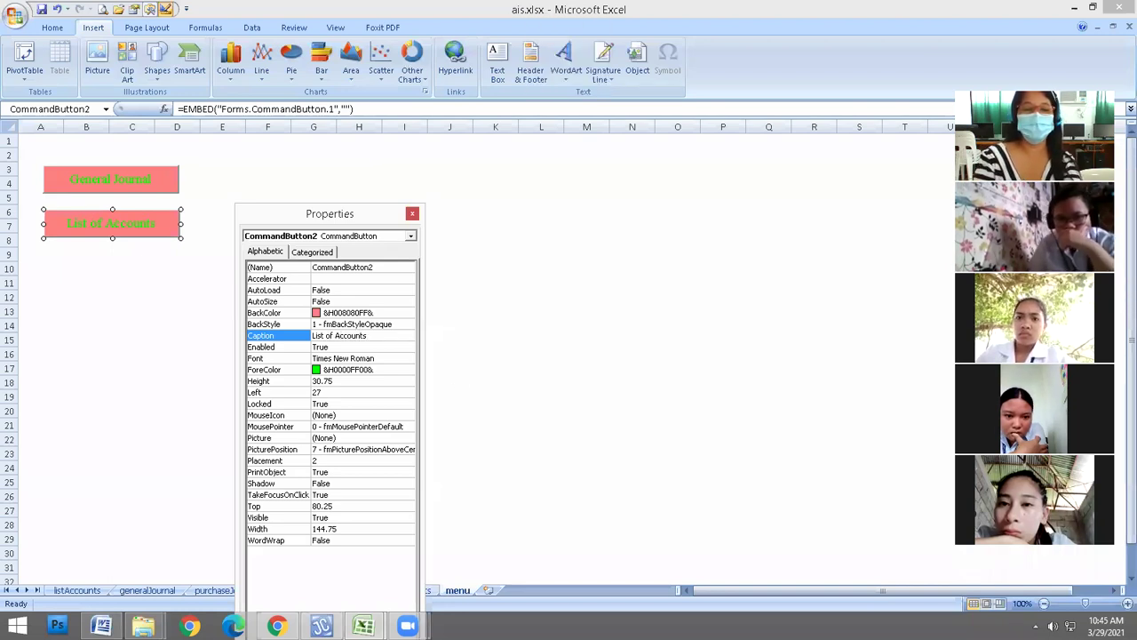
- Hyperlink the List of Accounts button to range A1:H15 of the listAccounts sheet, close the properties window and follow the link
left_click(455, 60)
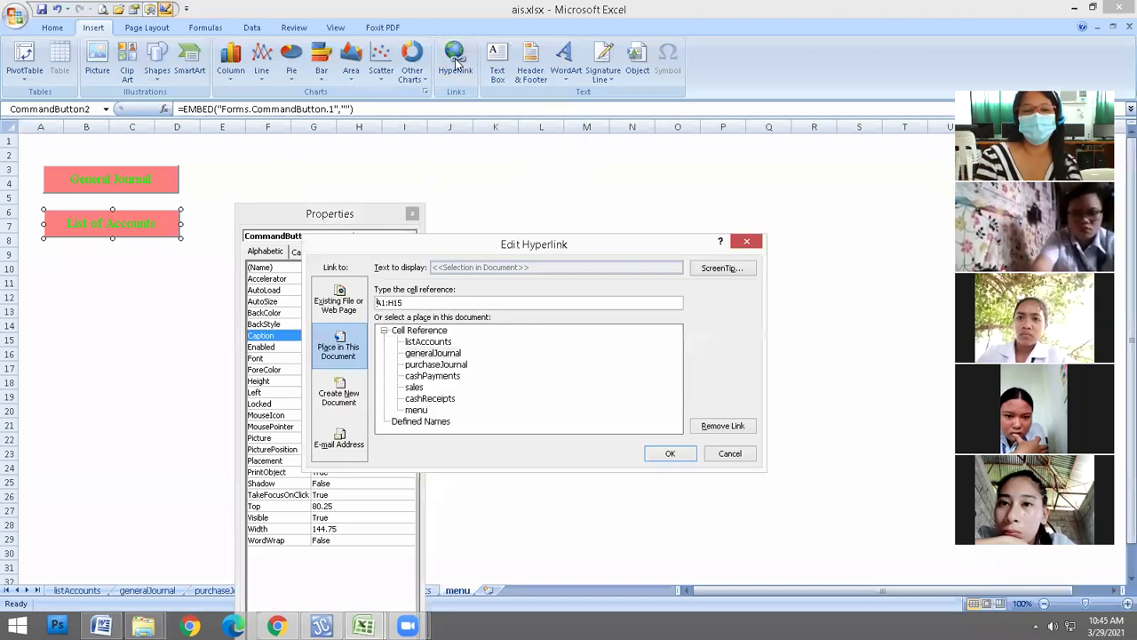
left_click(431, 345)
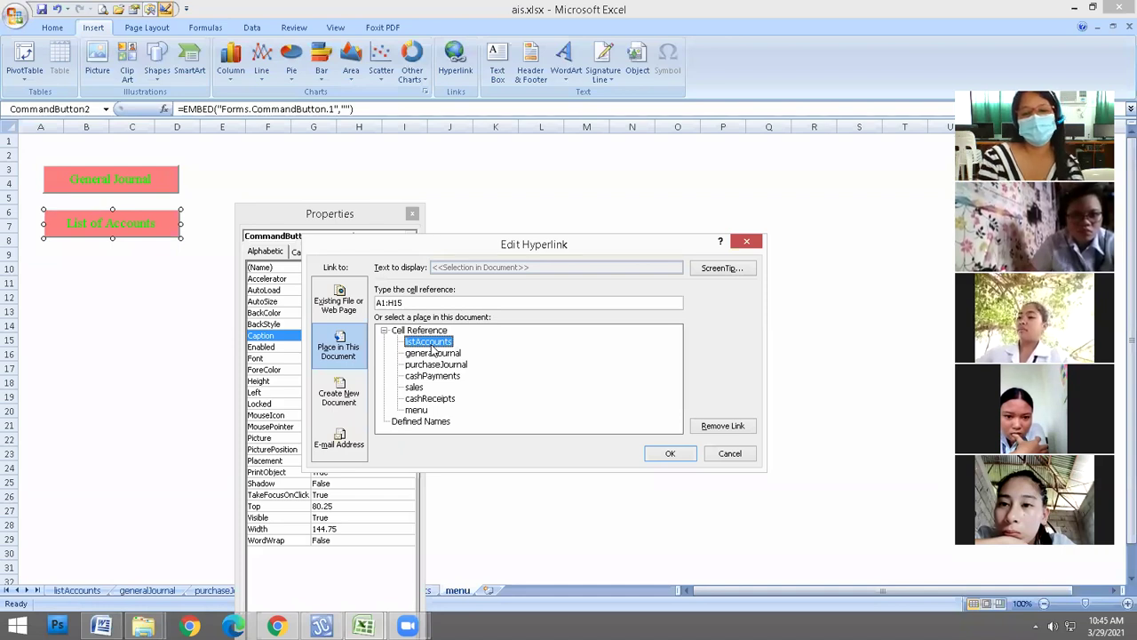
left_click(680, 455)
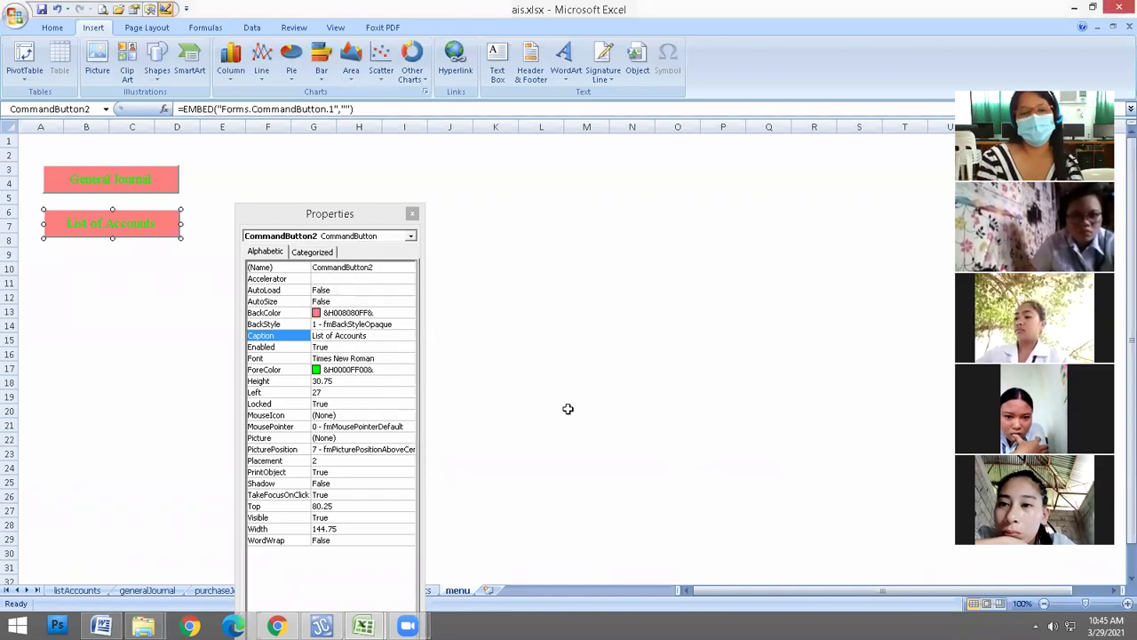
left_click(413, 215)
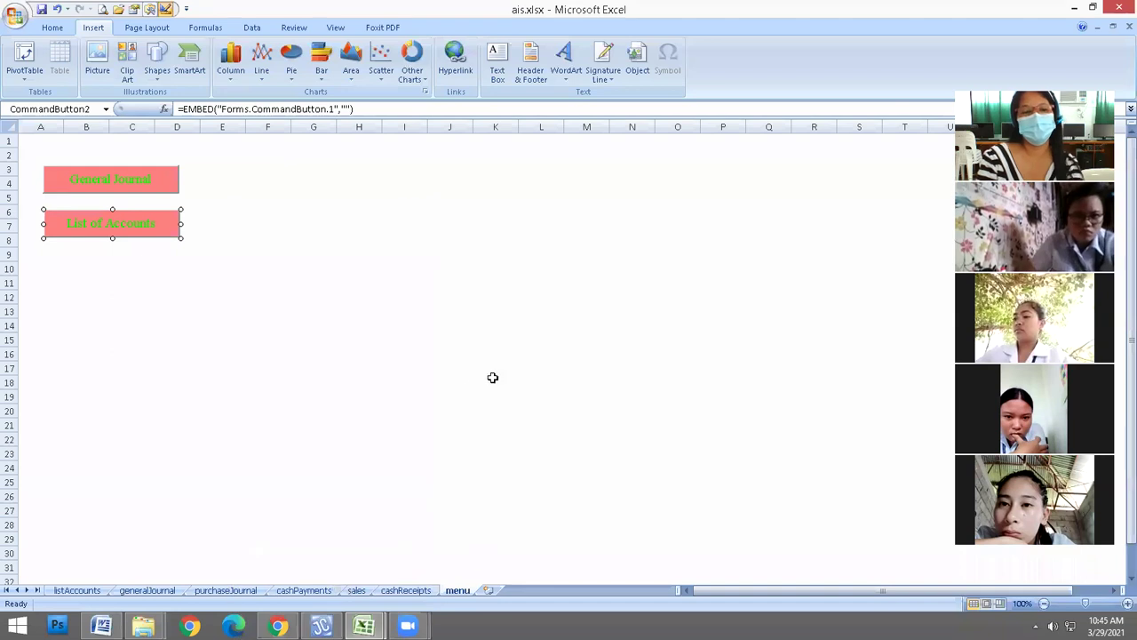
left_click(257, 336)
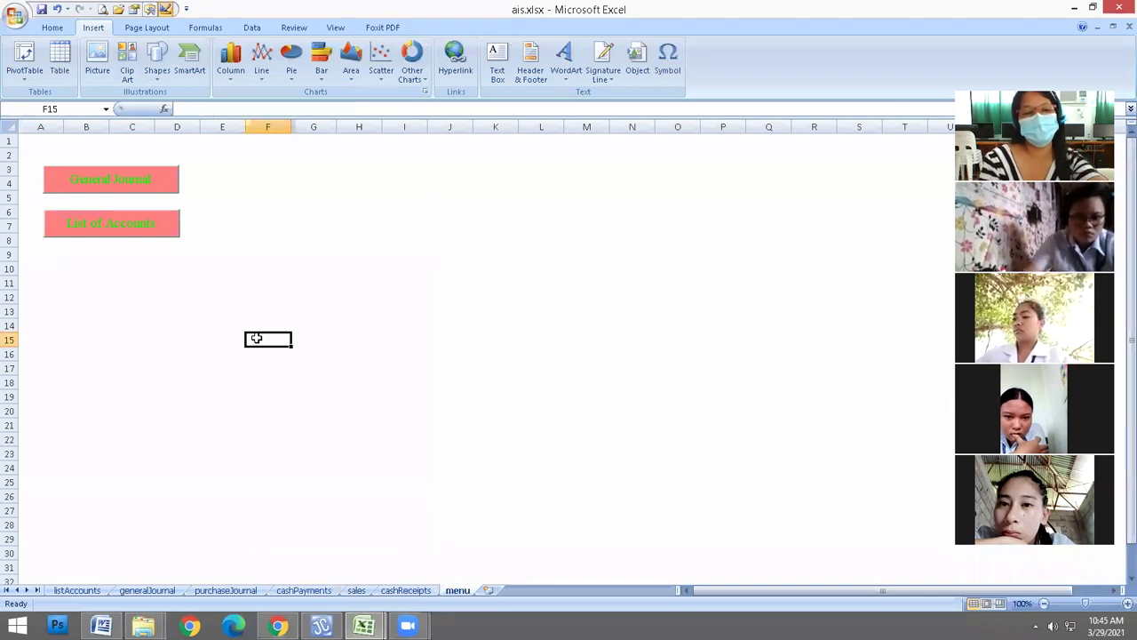
left_click(135, 240)
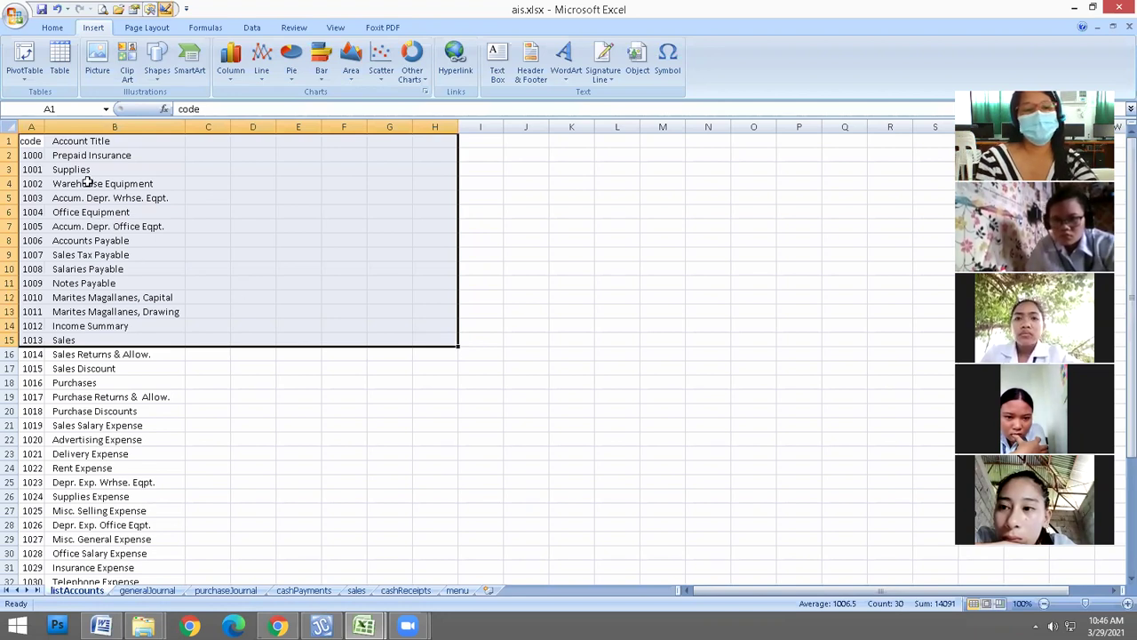
left_click(434, 153)
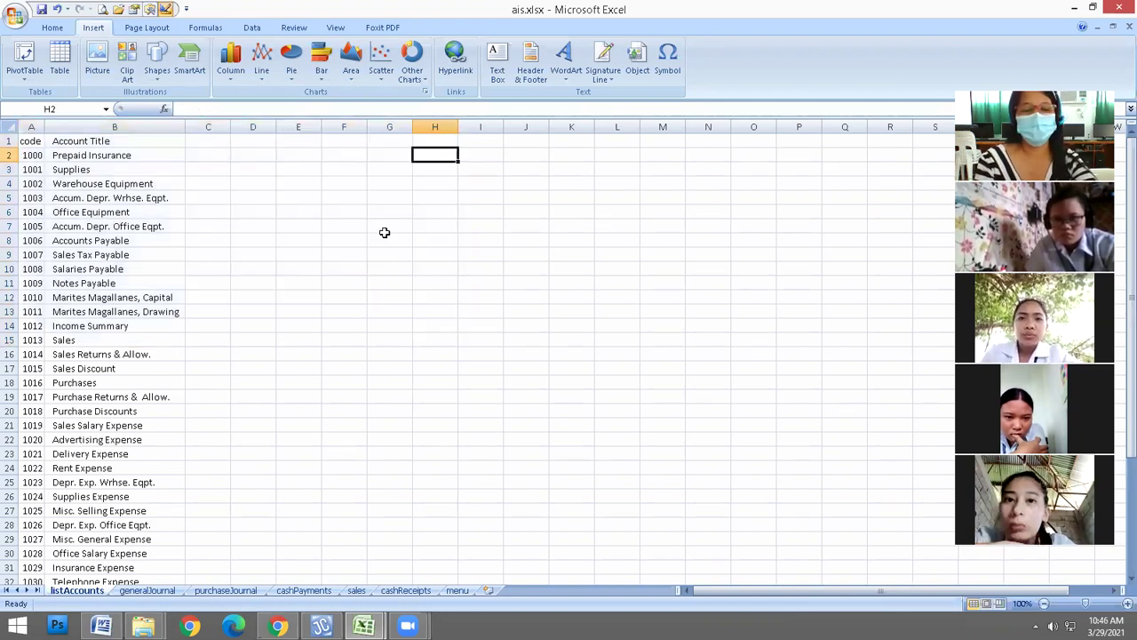
- Copy the Menu button from the generalJournal sheet and paste it on the listAccounts sheet near cell K1
left_click(147, 591)
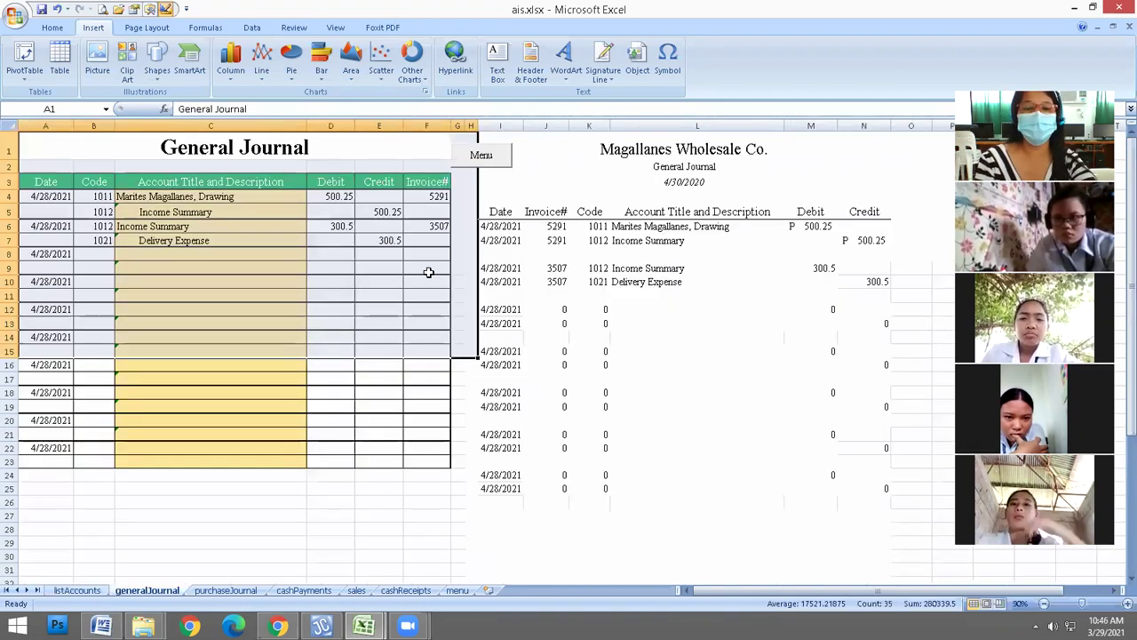
right_click(504, 160)
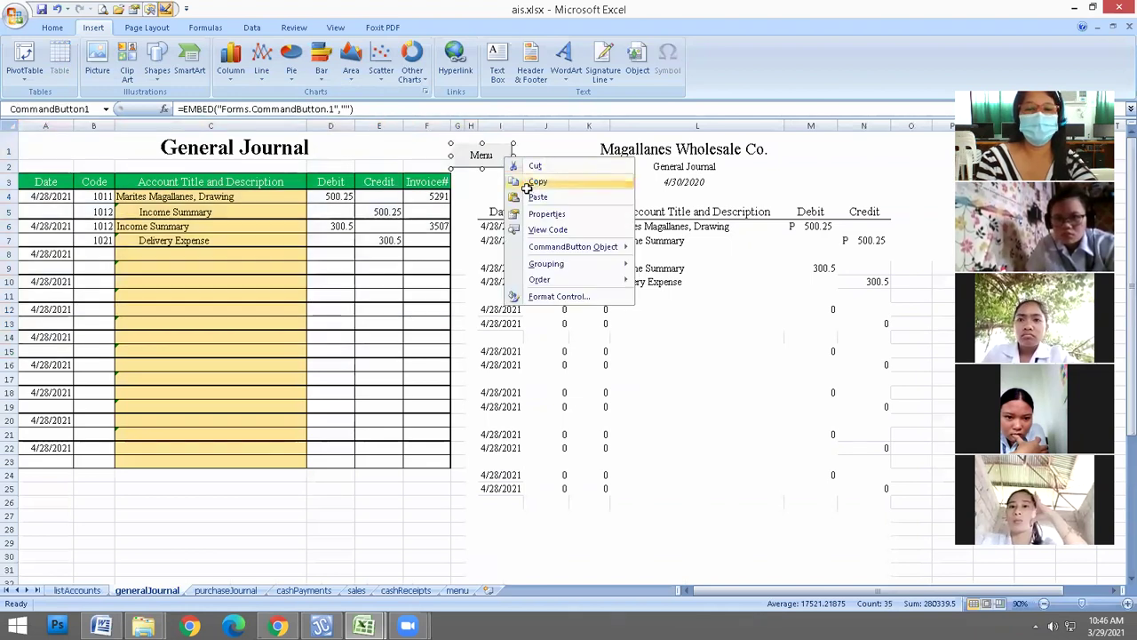
left_click(517, 182)
left_click(89, 591)
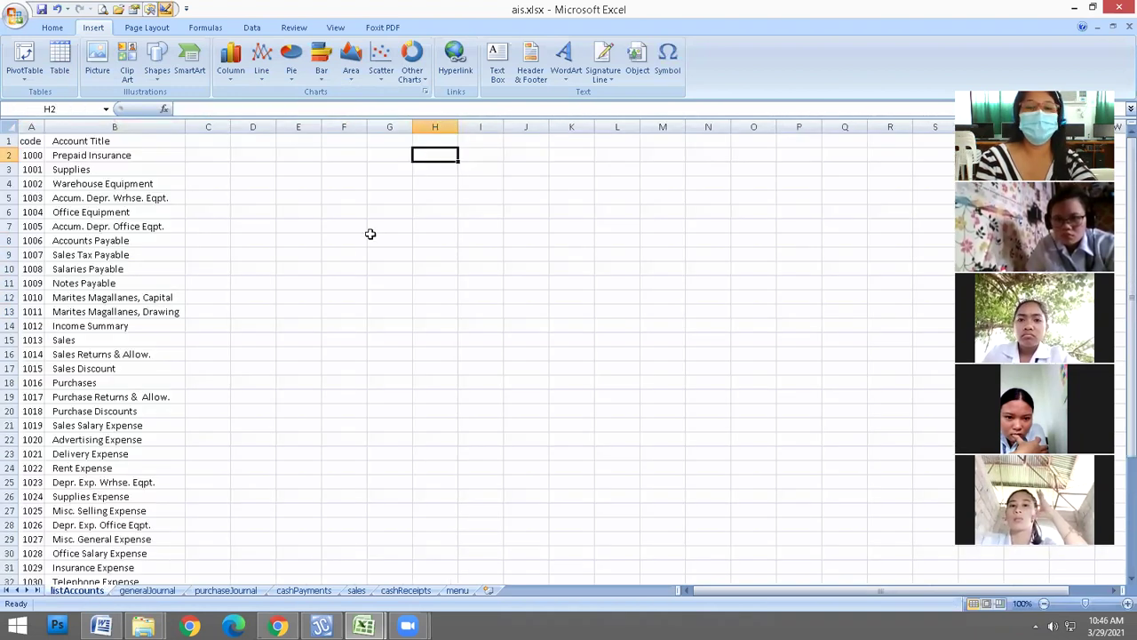
right_click(571, 142)
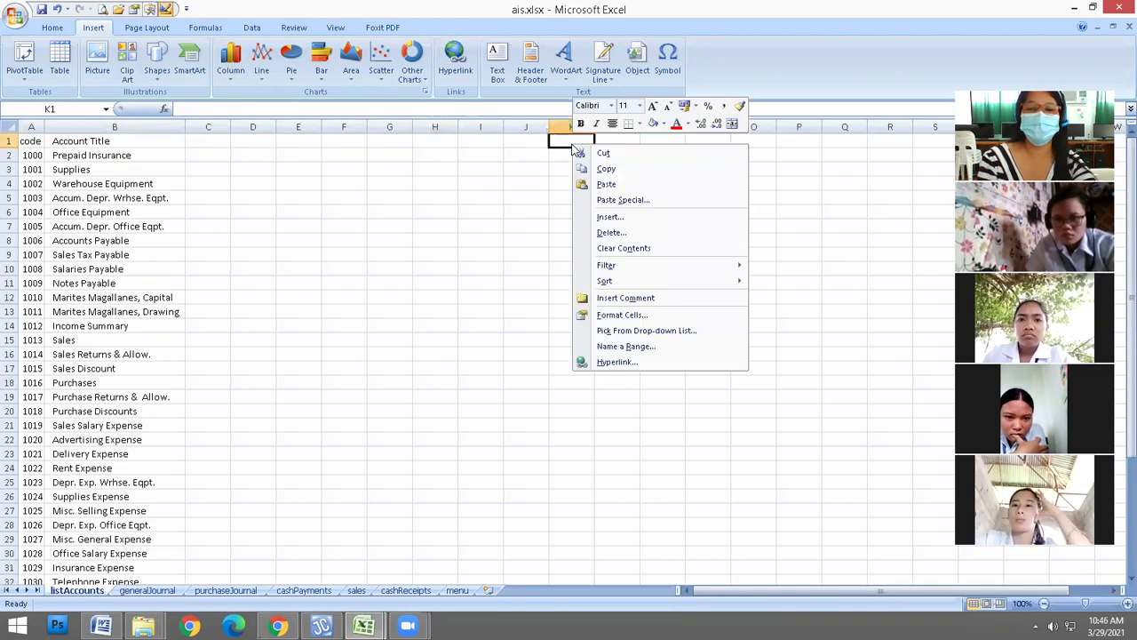
left_click(607, 184)
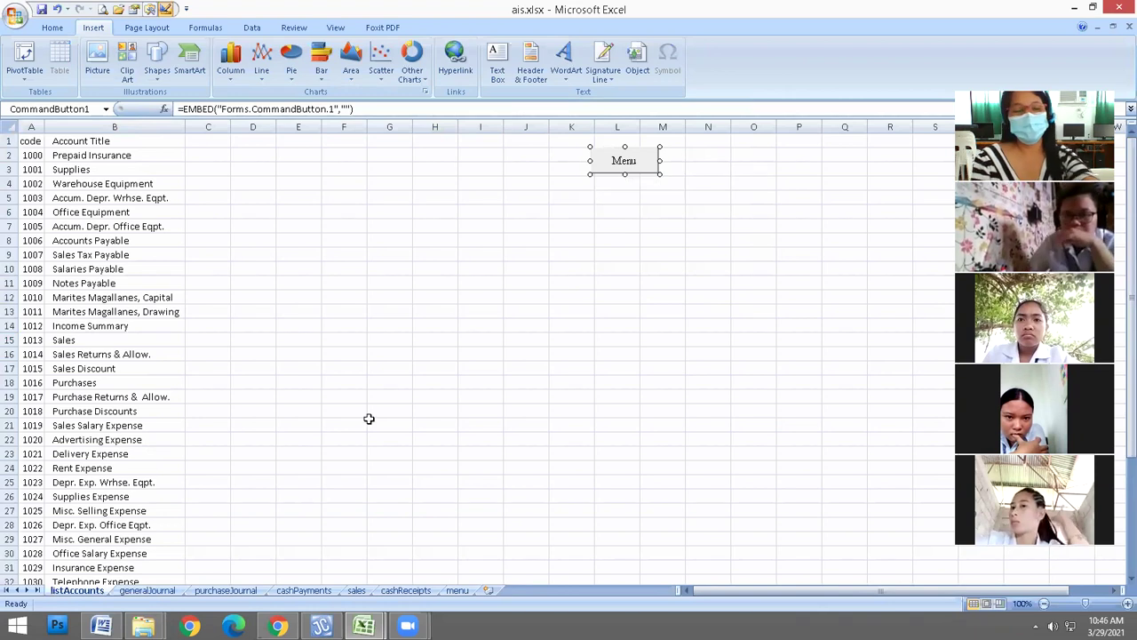
- Paste the copied Menu button near cell K1 on the purchaseJournal and cashPayments sheets
left_click(203, 589)
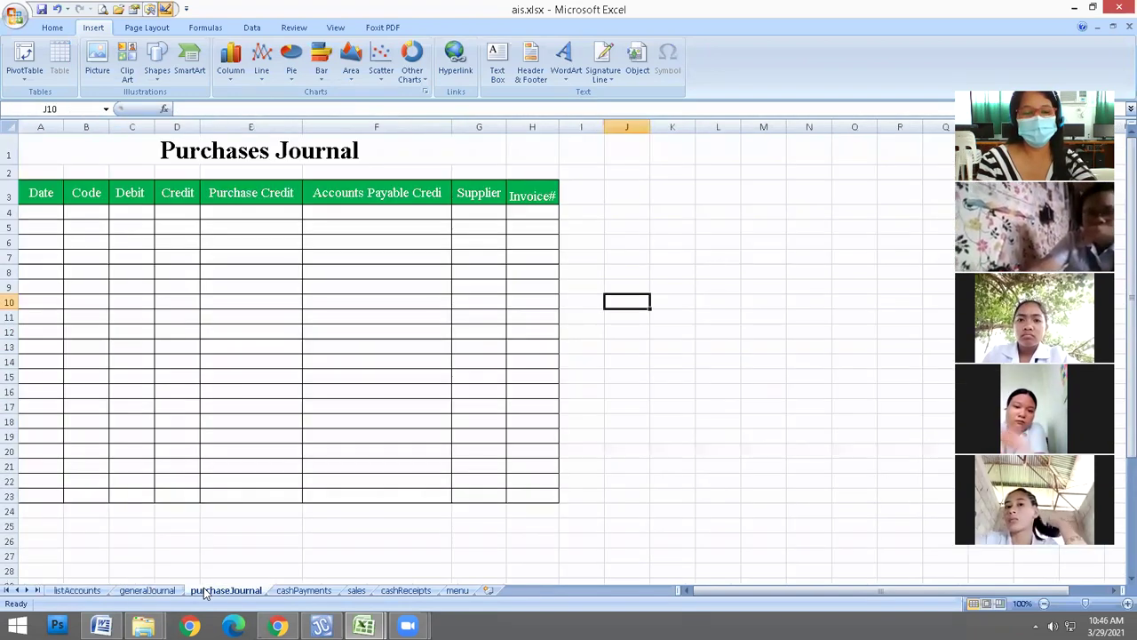
right_click(673, 152)
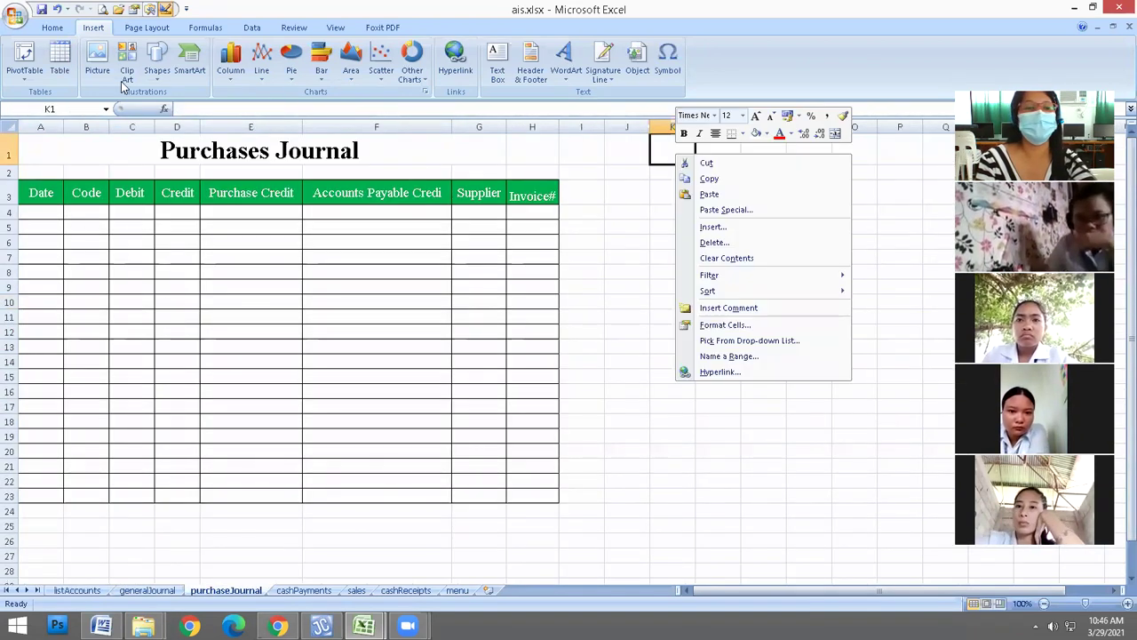
left_click(710, 194)
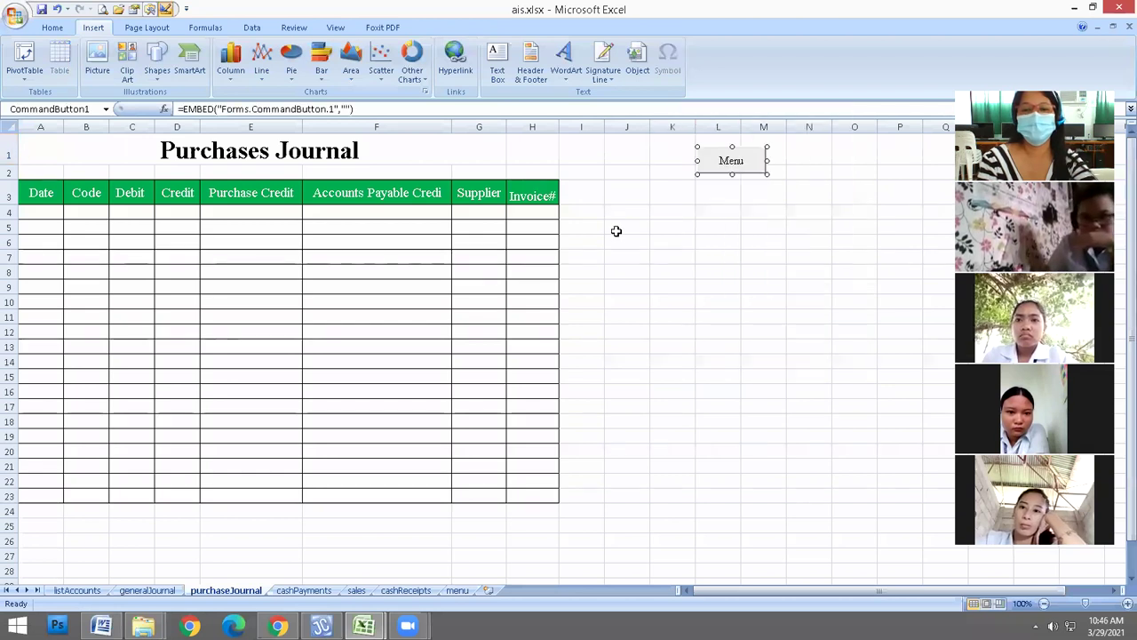
left_click(303, 590)
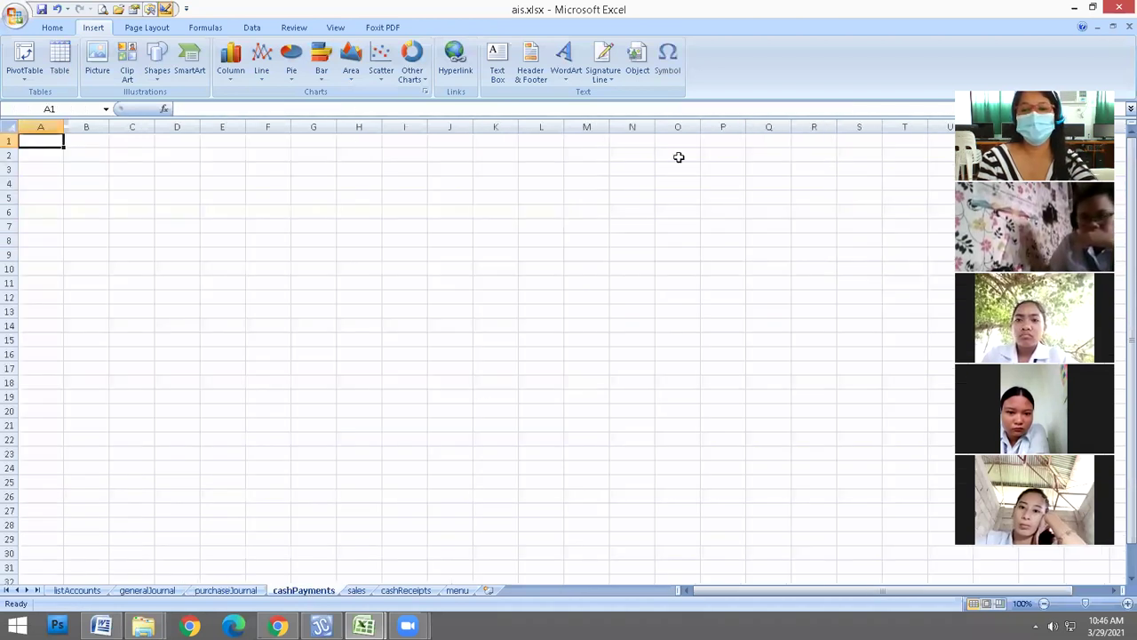
right_click(489, 144)
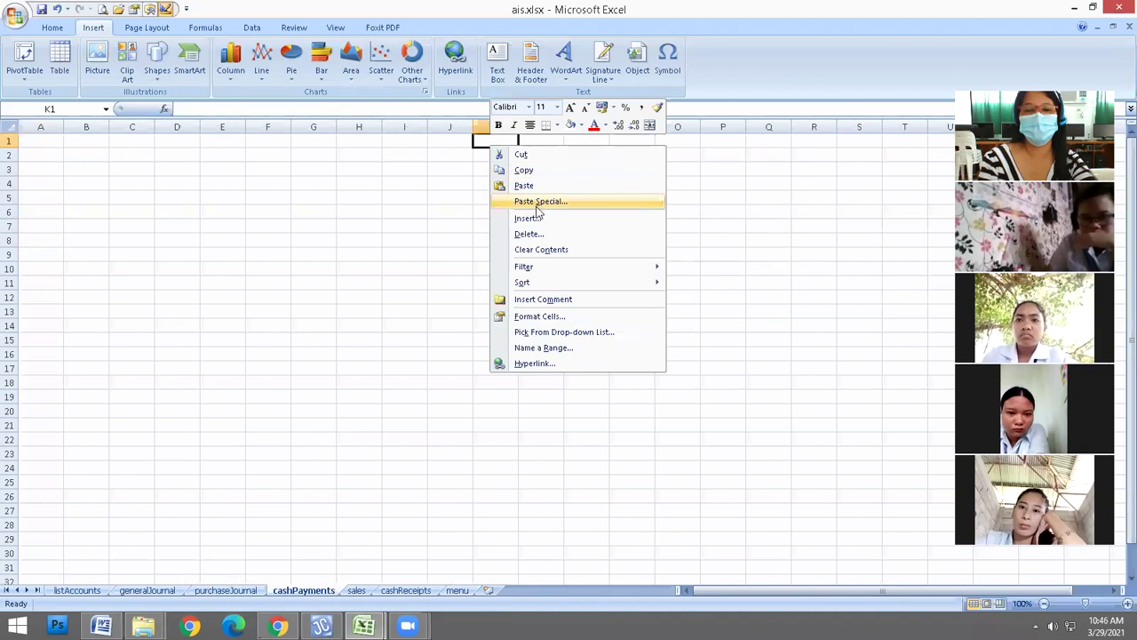
left_click(529, 185)
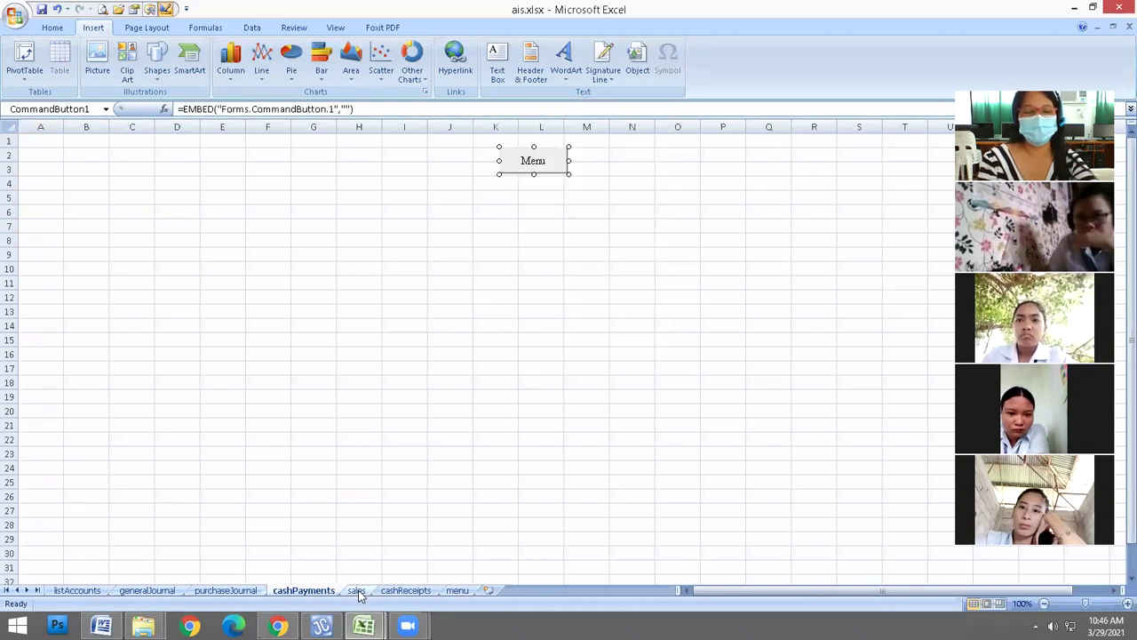
- Paste the copied Menu button near cell K1 on the sales and cashReceipts sheets and deselect it
left_click(357, 590)
right_click(506, 142)
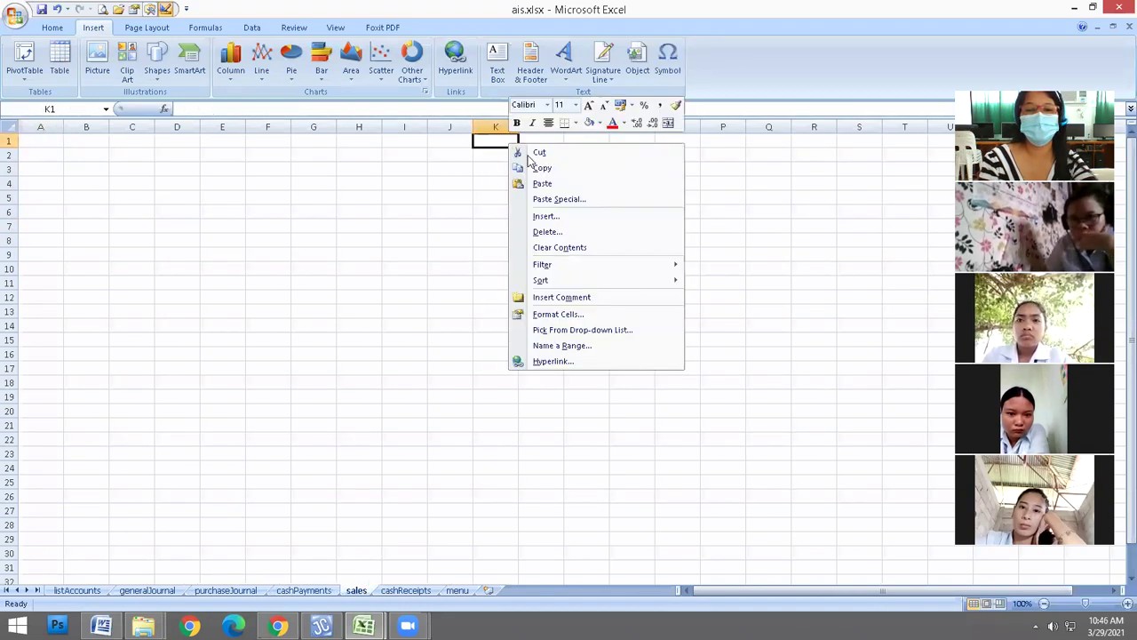
left_click(542, 184)
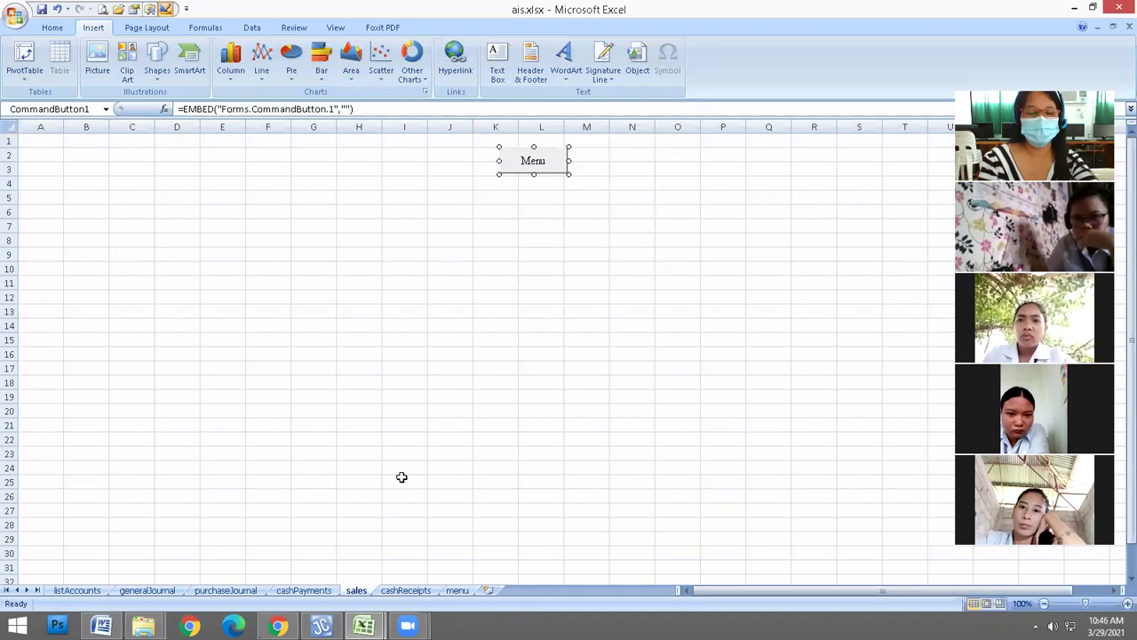
left_click(404, 590)
right_click(514, 144)
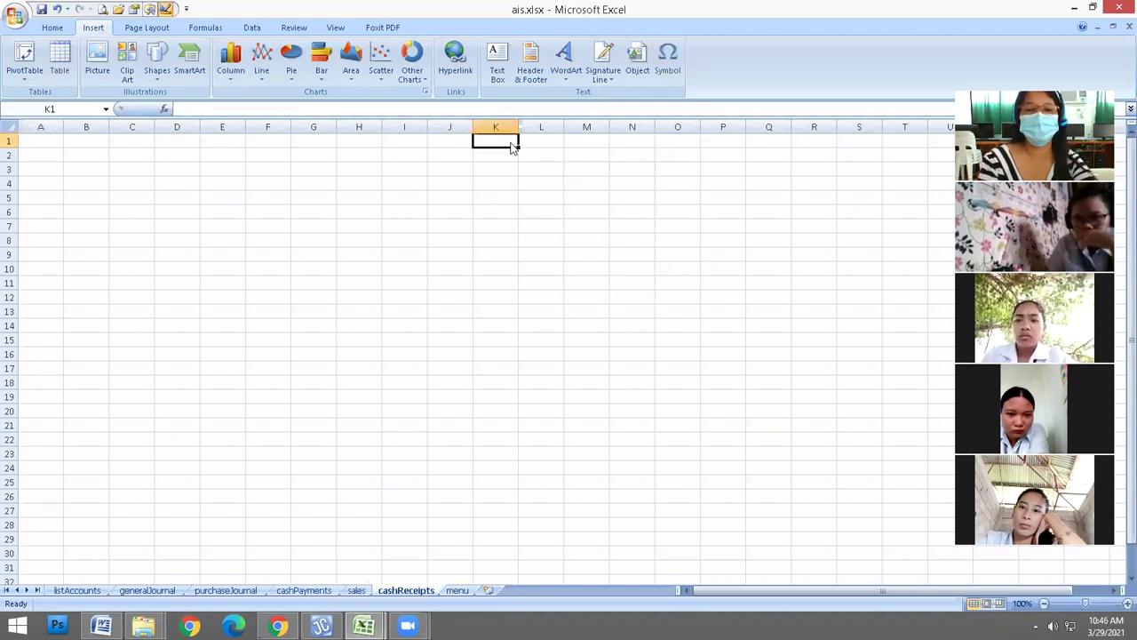
left_click(545, 183)
left_click(619, 211)
- Test the cashReceipts Menu button, then the General Journal and List of Accounts links, returning to the menu sheet after each
left_click(548, 160)
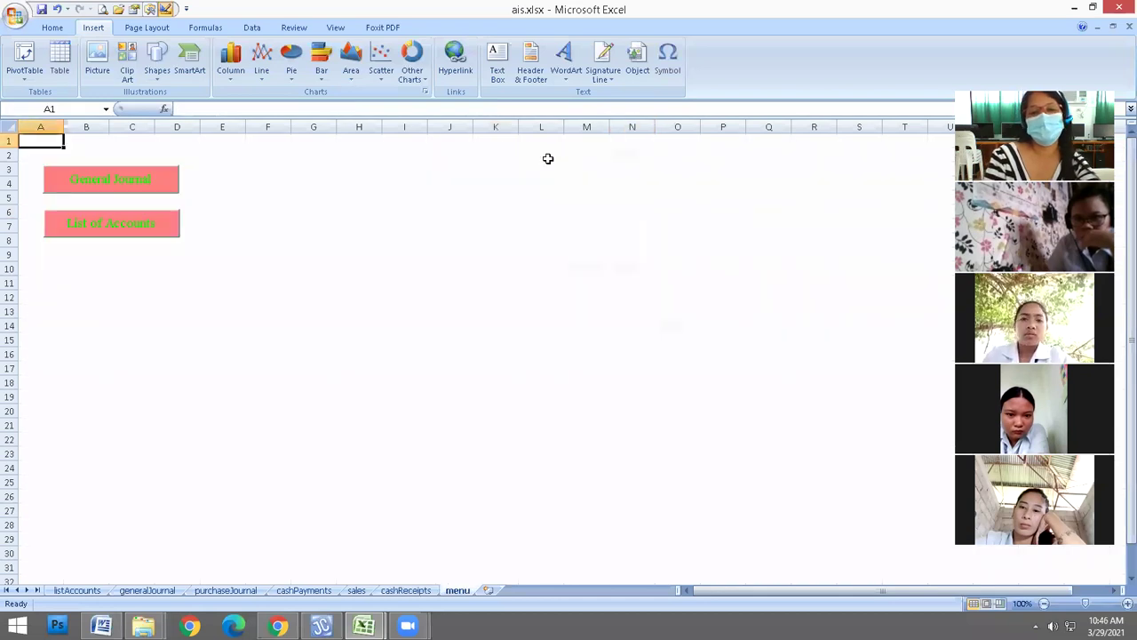
left_click(150, 180)
left_click(484, 157)
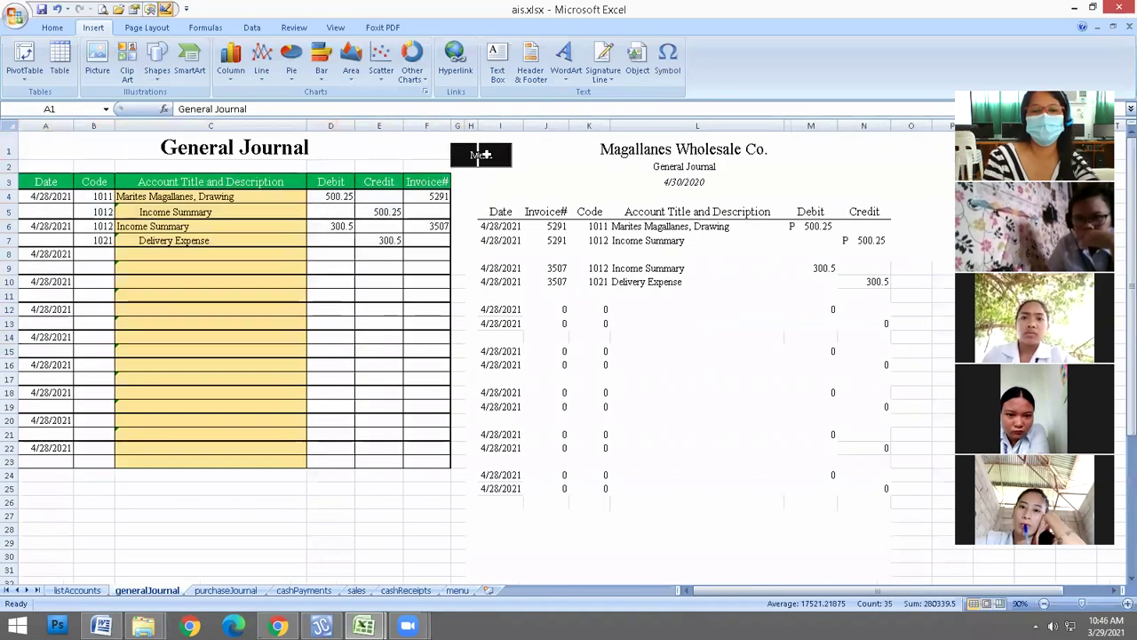
left_click(131, 226)
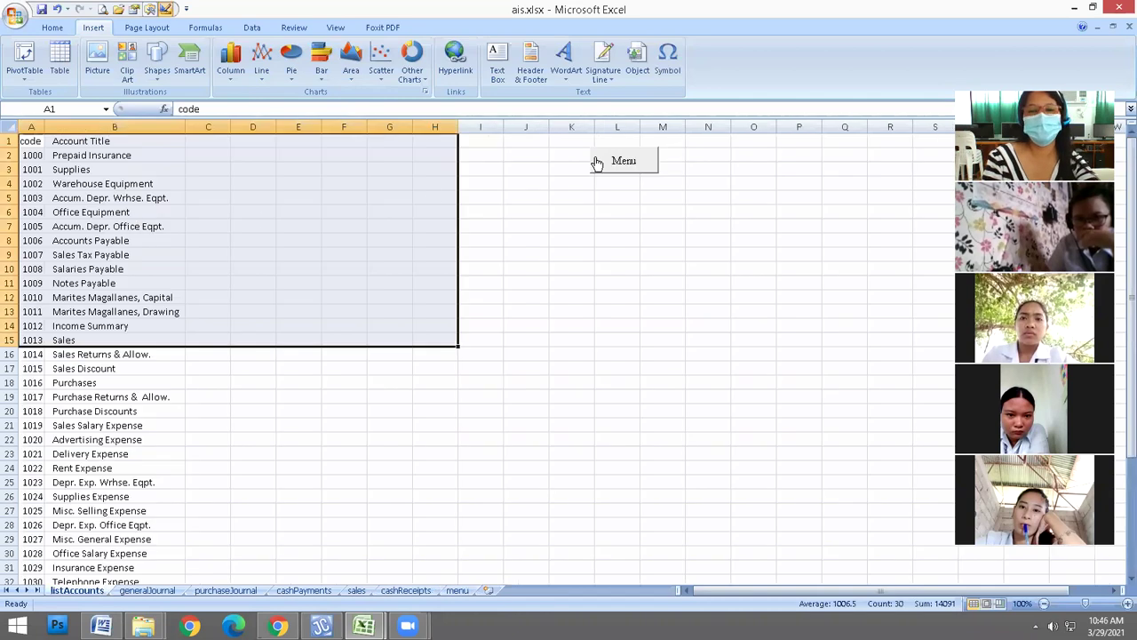
left_click(625, 163)
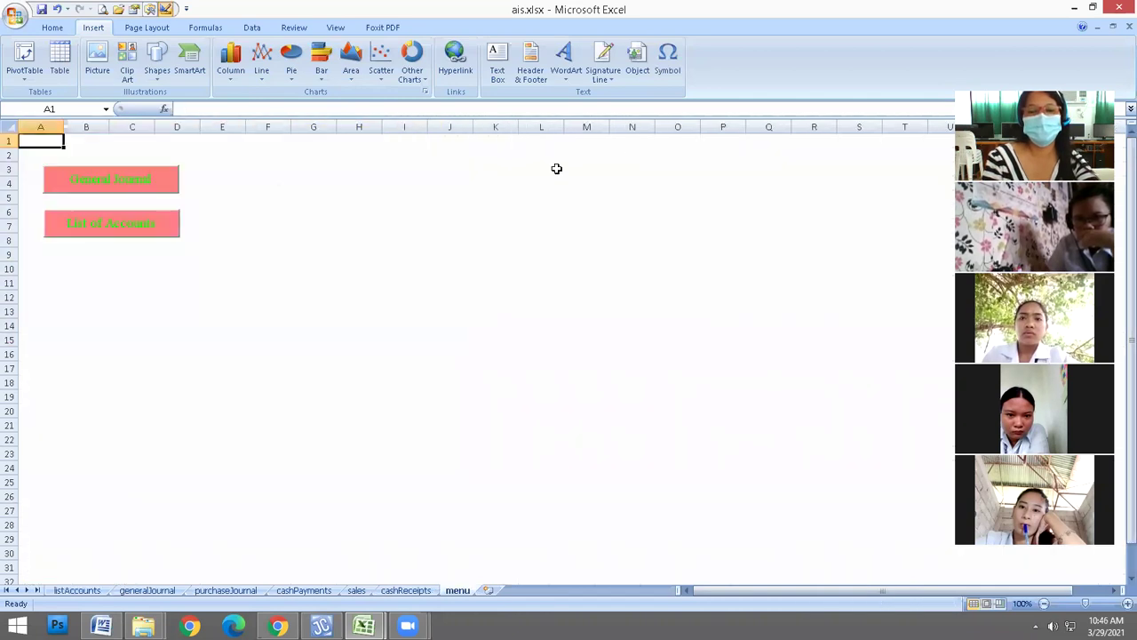
- Inspect the cell reference in the General Journal button's hyperlink settings, close them without changes and deselect the button
right_click(167, 186)
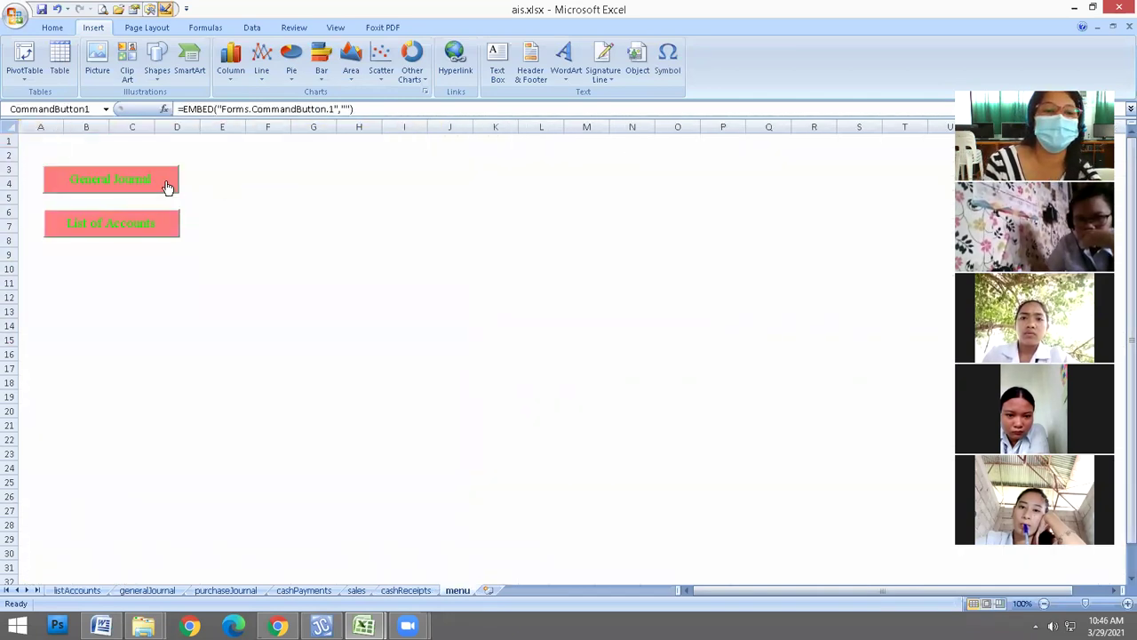
left_click(457, 60)
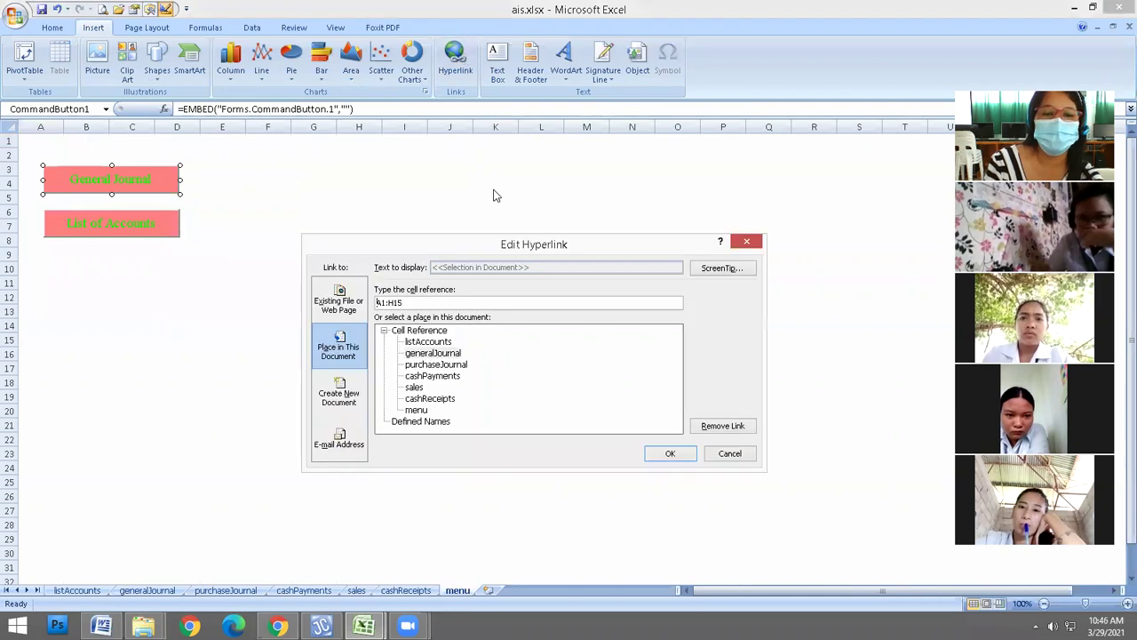
left_click_drag(408, 302, 374, 303)
left_click(730, 454)
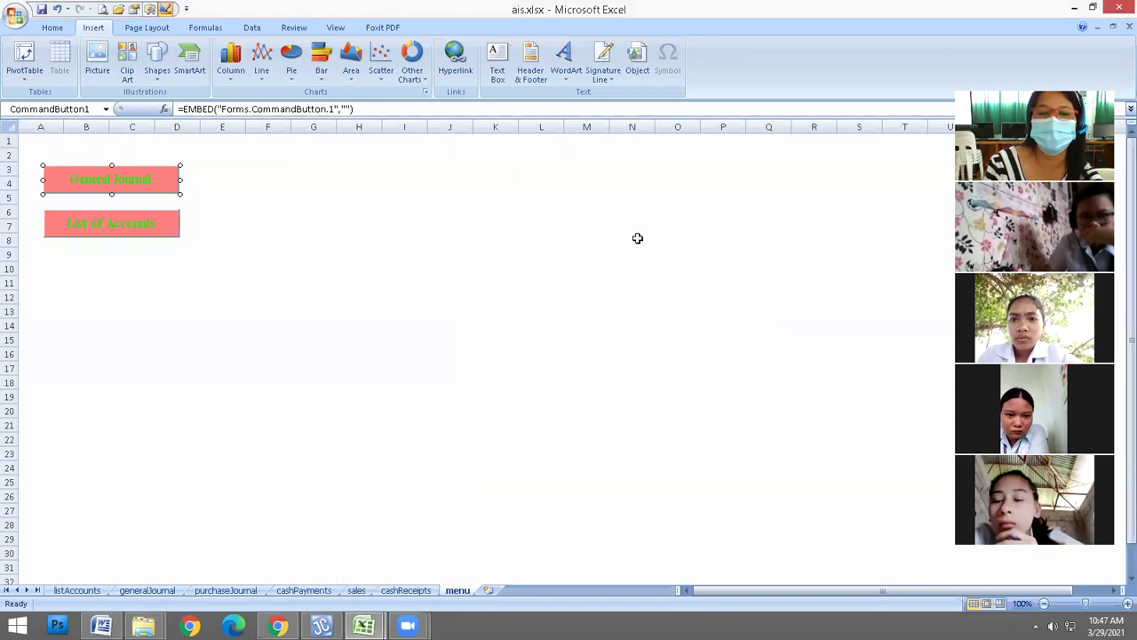
left_click(637, 239)
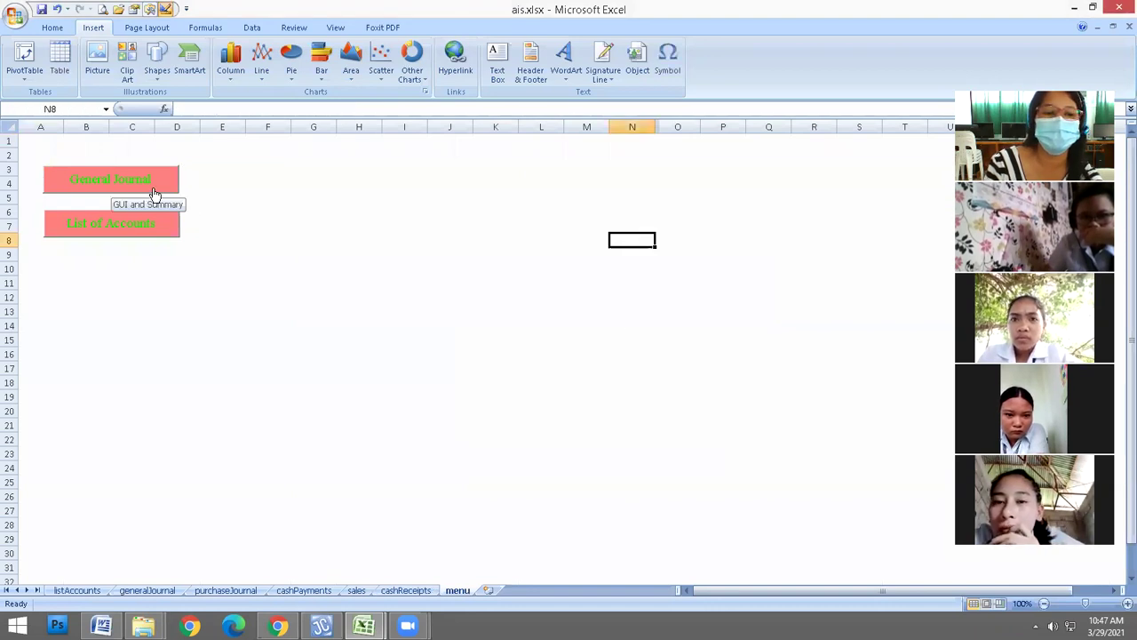
- Open the General Journal and return to the menu, then open List of Accounts, review its full account list and return
left_click(154, 194)
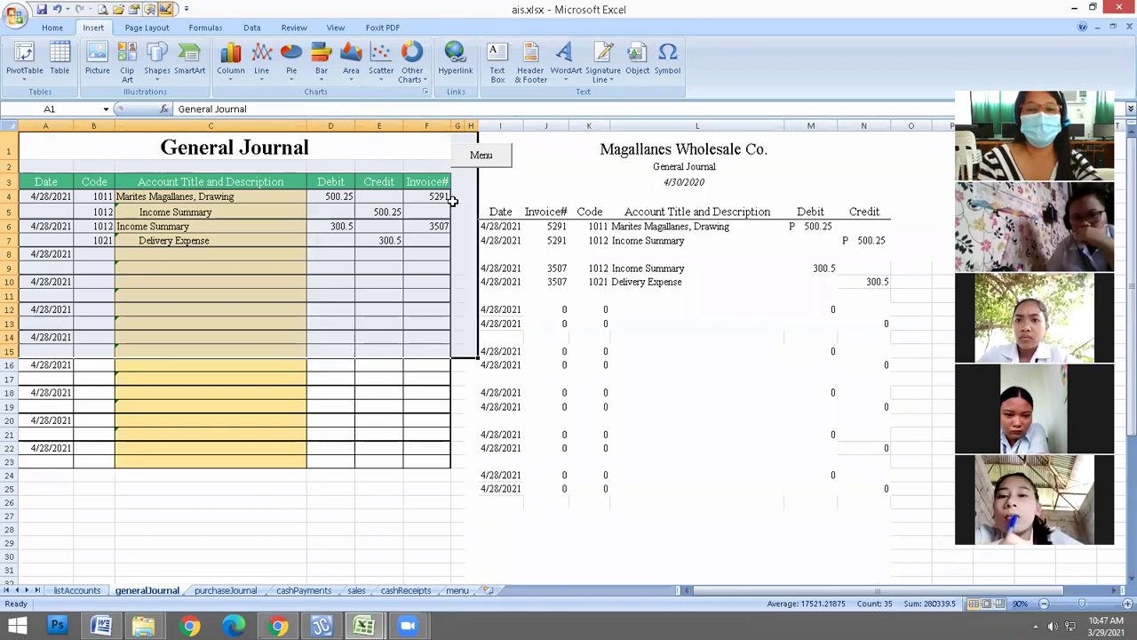
left_click(489, 162)
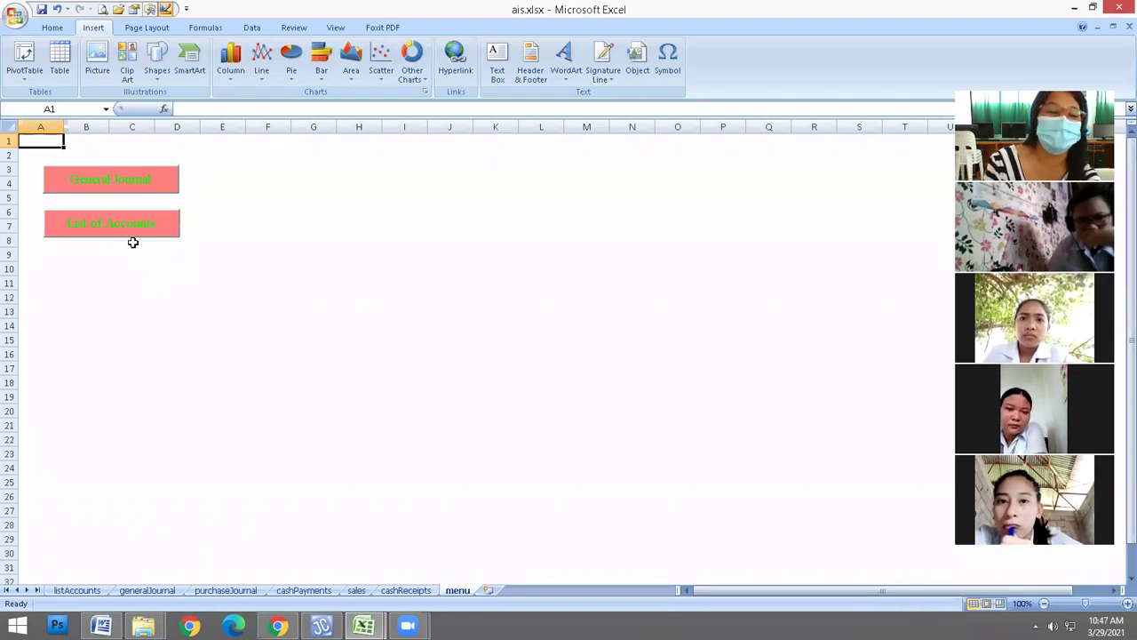
left_click(118, 229)
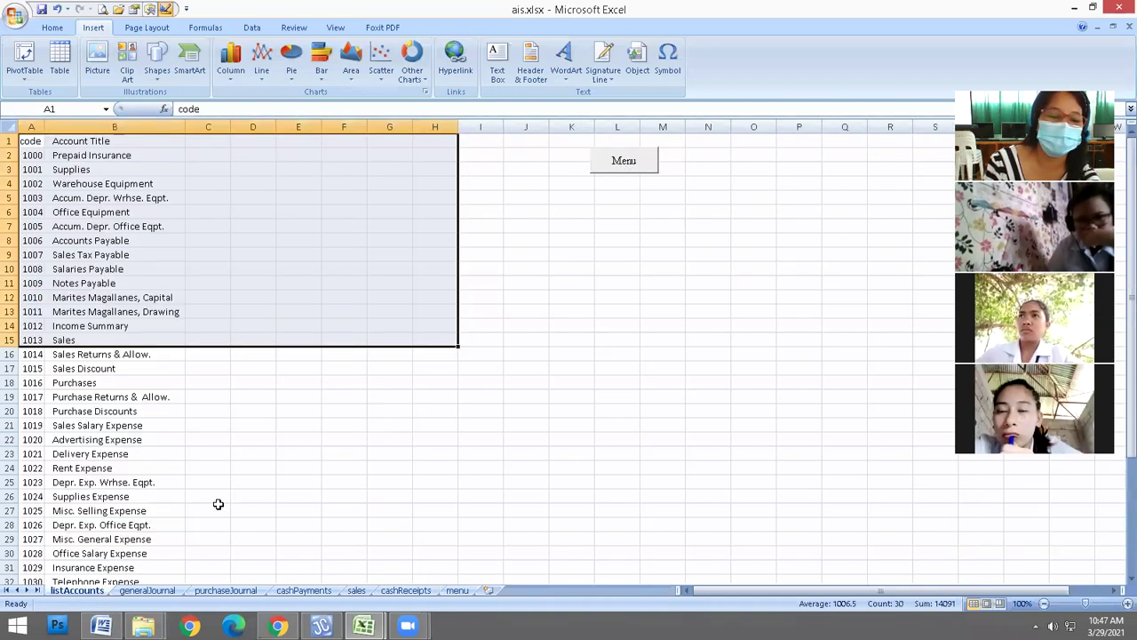
scroll(214, 504, "down", 6)
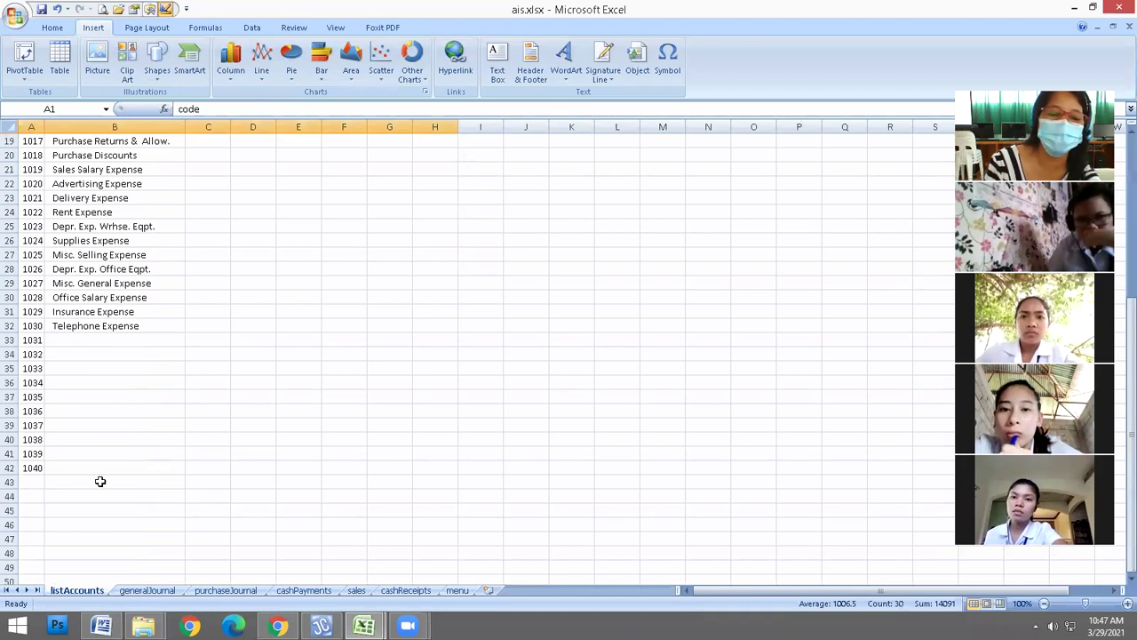
scroll(106, 480, "up", 6)
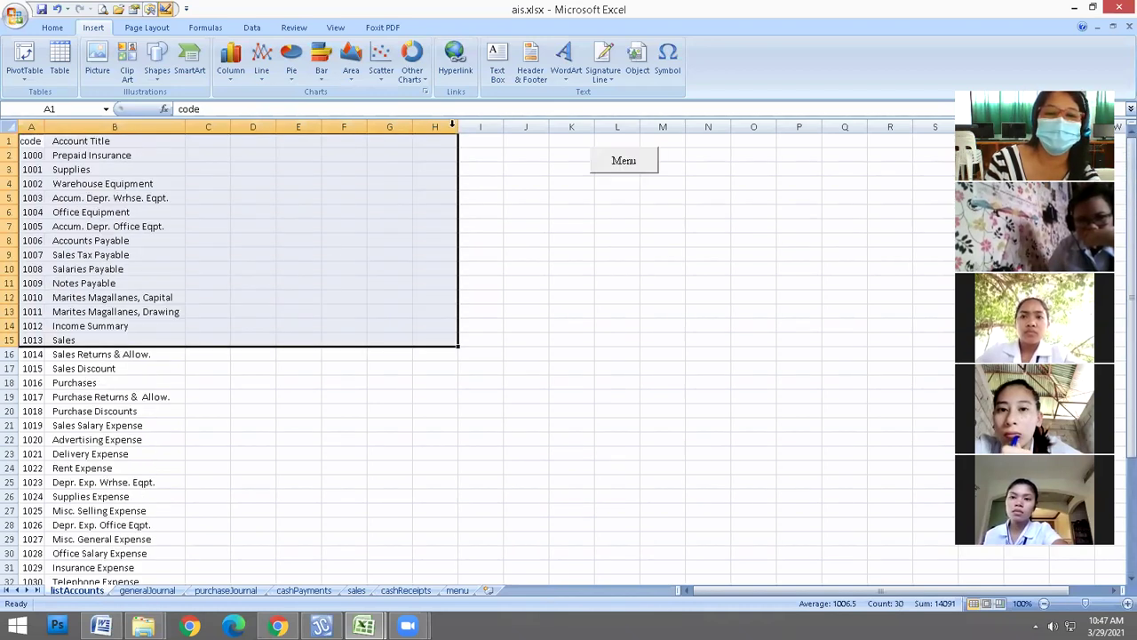
left_click(623, 159)
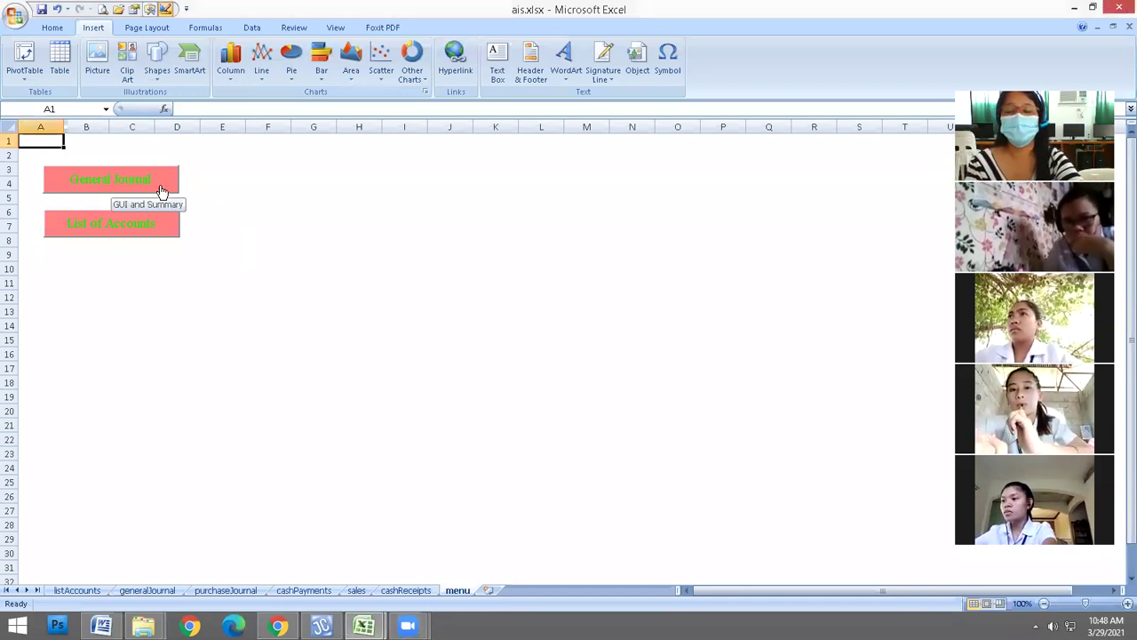
- Follow the General Journal link and its Menu button twice, then the List of Accounts link and back to the menu sheet
left_click(161, 192)
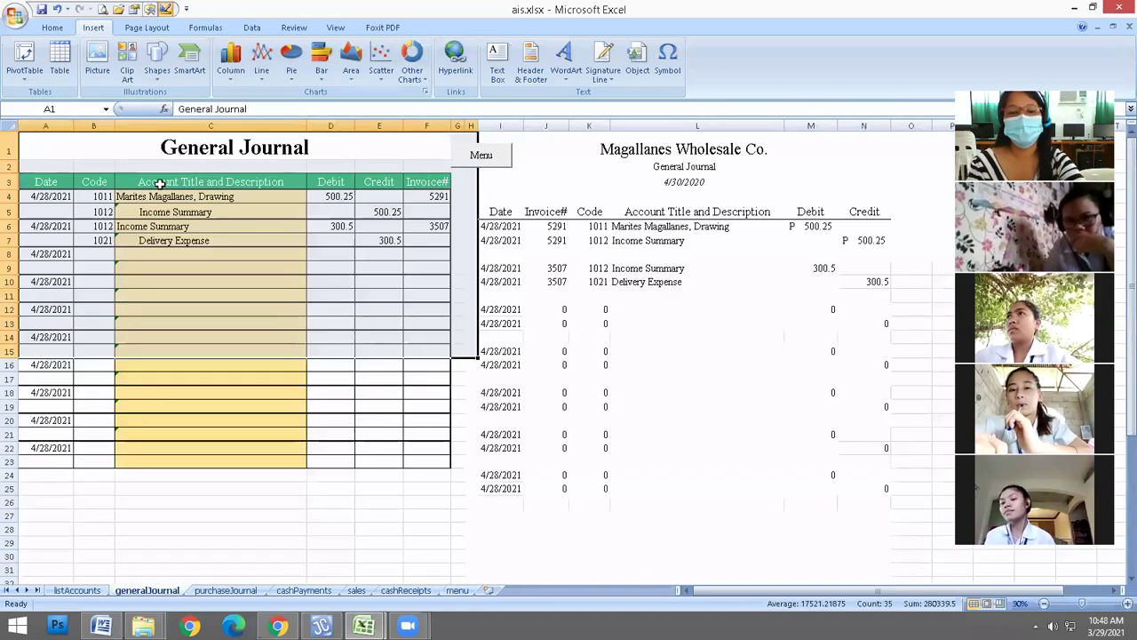
left_click(480, 157)
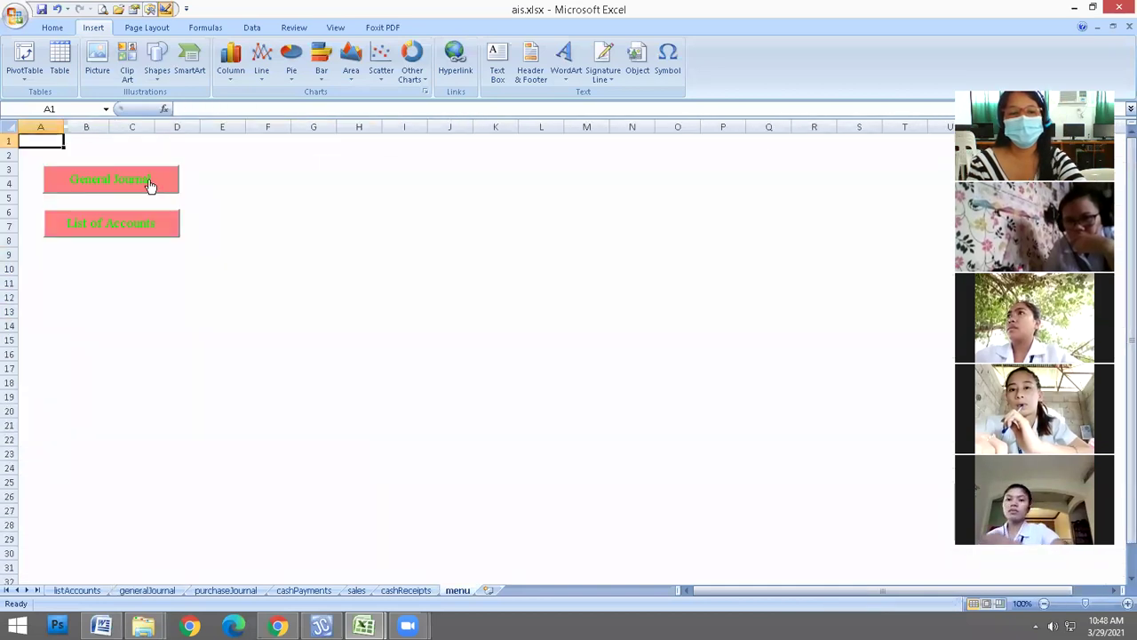
left_click(150, 185)
left_click(511, 156)
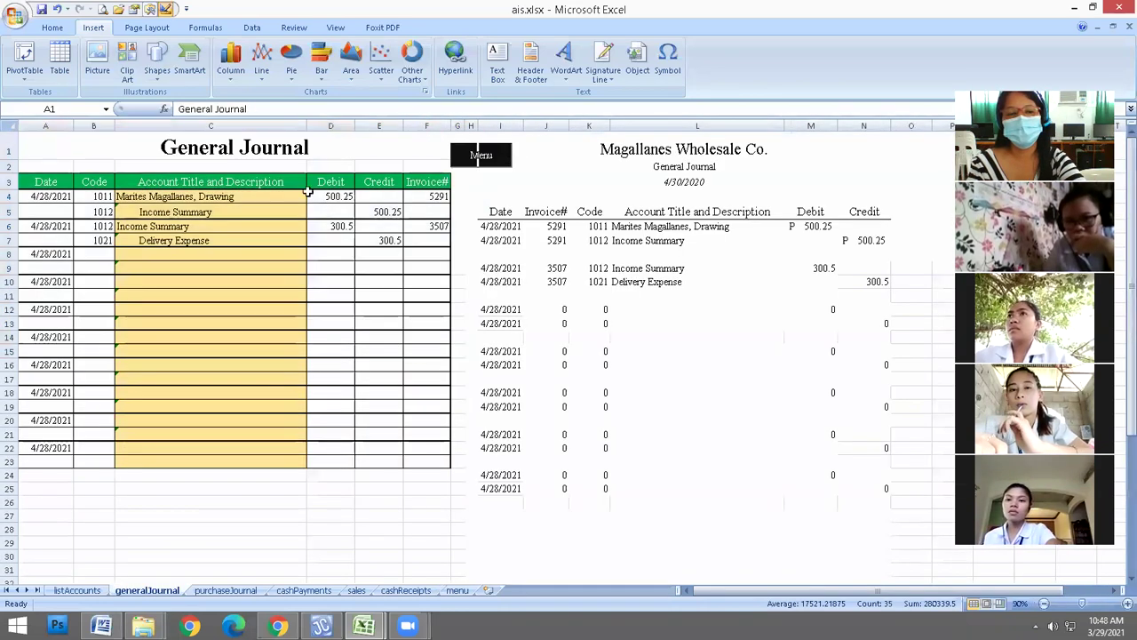
left_click(157, 232)
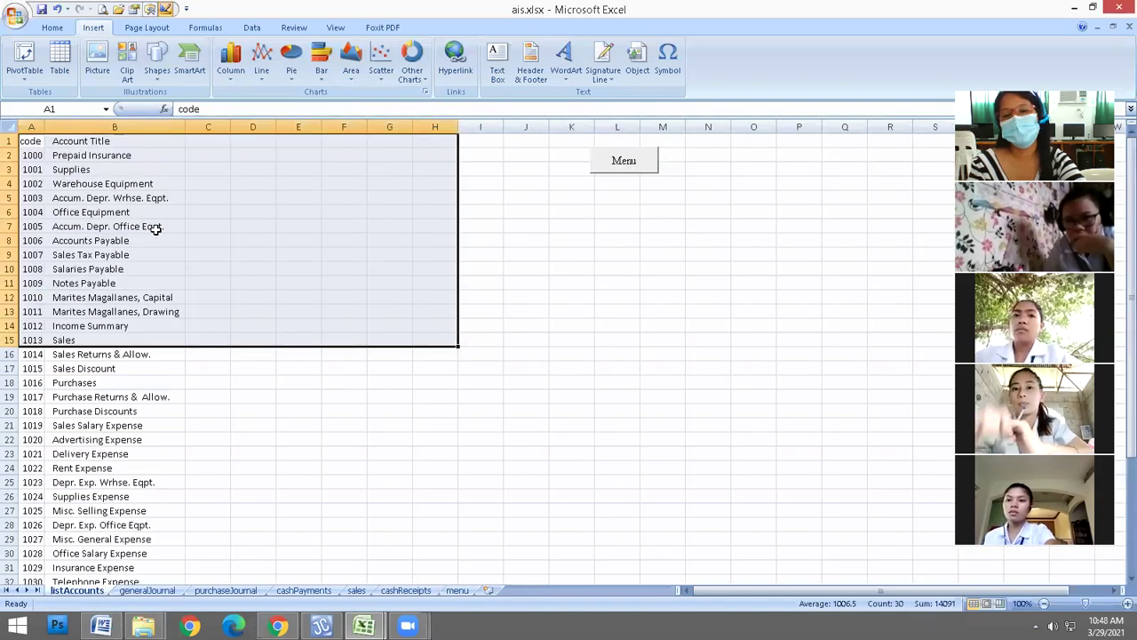
left_click(636, 165)
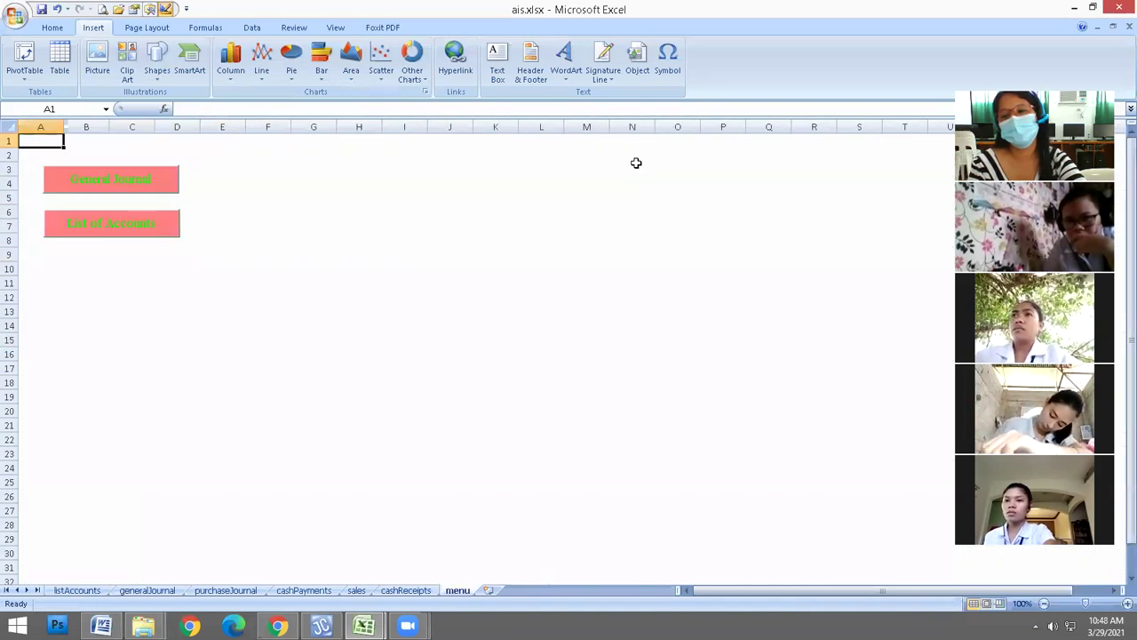